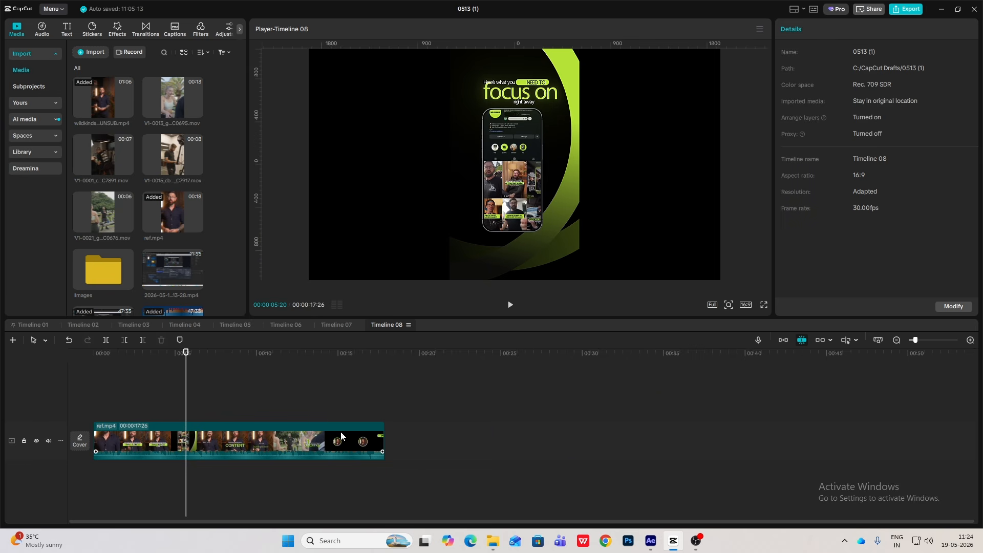
# Scrub the reference clip to the opening of its phone scene at 00:00:03:24.
pyautogui.moveTo(180, 416); pyautogui.dragTo(343, 428)
pyautogui.click(173, 352)
pyautogui.moveTo(176, 376); pyautogui.dragTo(156, 388)
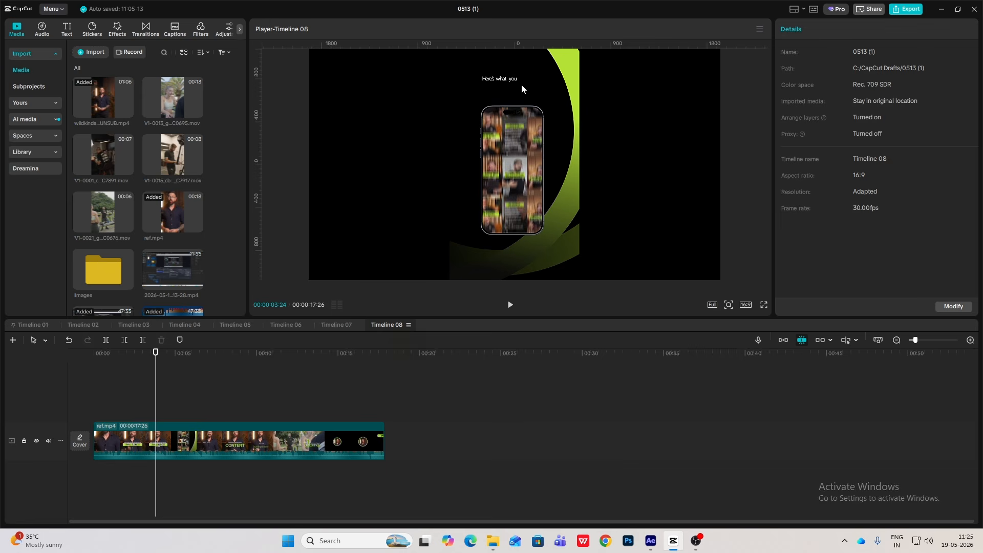
# Switch to After Effects and create a 1080 x 1920, 60 fps composition named "phone scene" with a duration of 0:00:08:03.
pyautogui.click(650, 541)
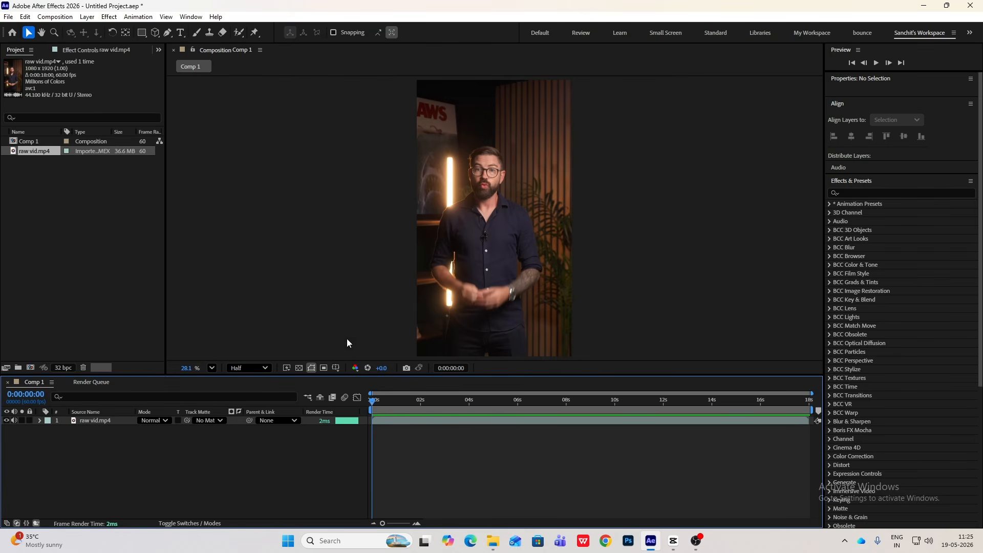
pyautogui.rightClick(110, 190)
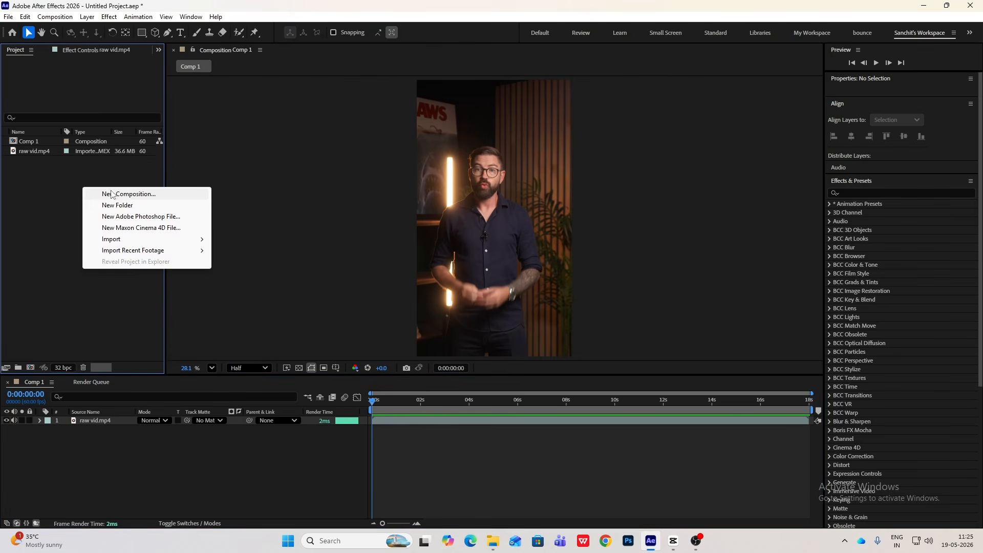
pyautogui.click(123, 195)
pyautogui.write('phone scene')
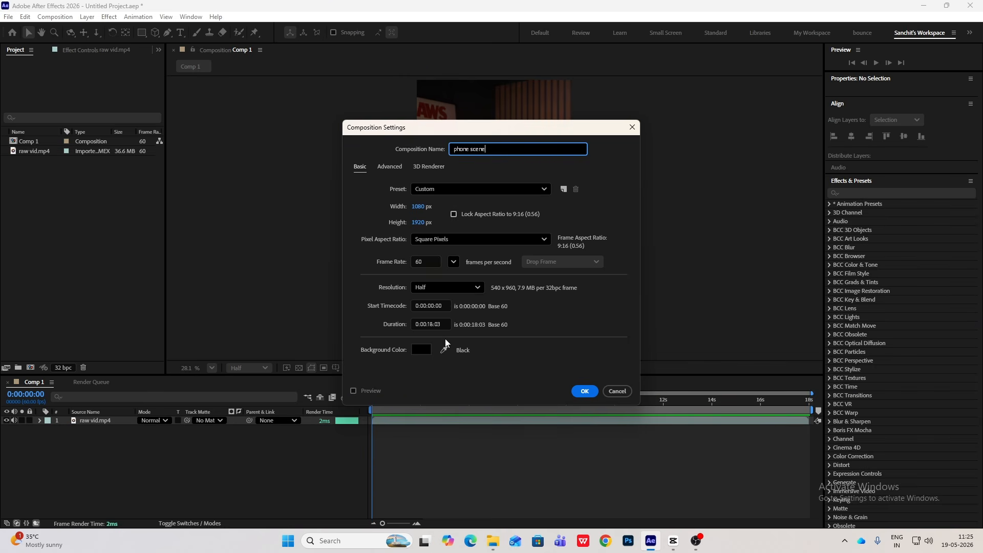
pyautogui.click(434, 324)
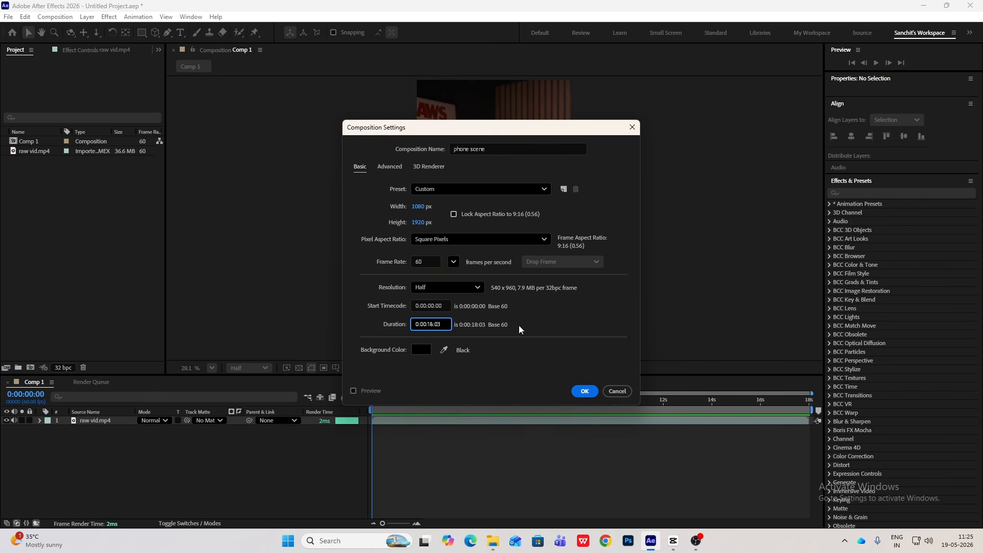
pyautogui.press('BackSpace')
pyautogui.press('BackSpace')
pyautogui.write('08')
pyautogui.click(584, 391)
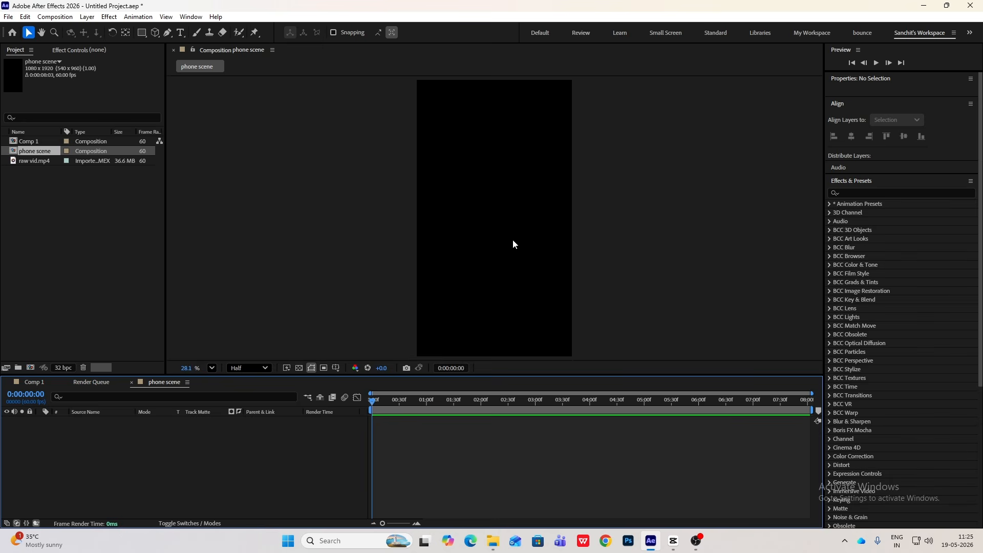
# Start a new composition-sized solid in the phone scene and set its colour to black, comparing with the CapCut reference.
pyautogui.rightClick(668, 160)
pyautogui.moveTo(704, 169)
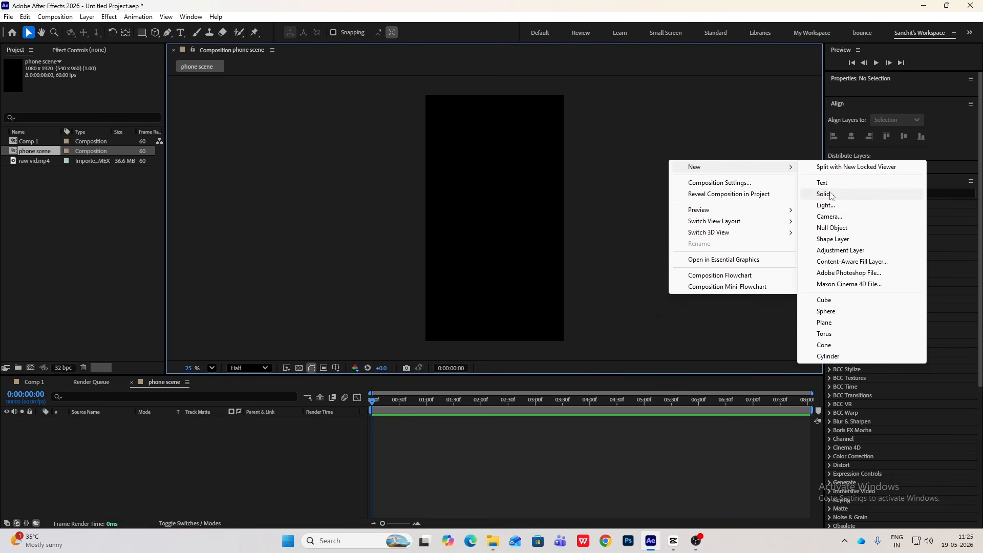
pyautogui.click(827, 194)
pyautogui.click(277, 324)
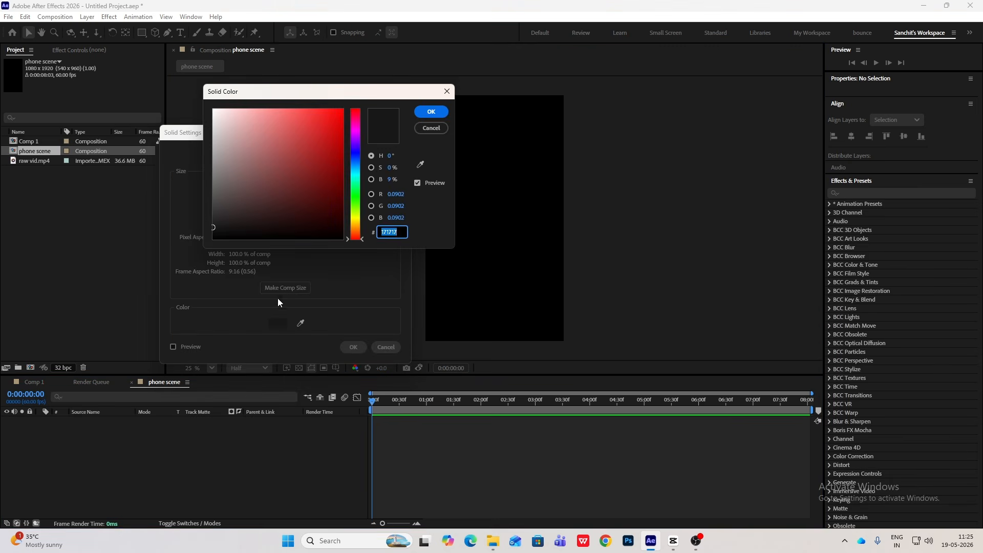
pyautogui.click(673, 541)
pyautogui.click(673, 541)
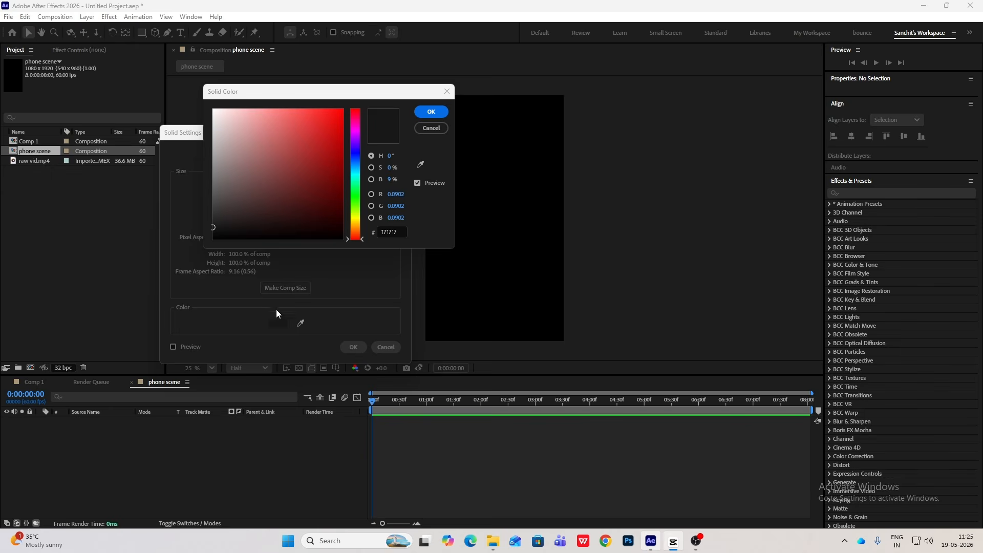
pyautogui.click(435, 111)
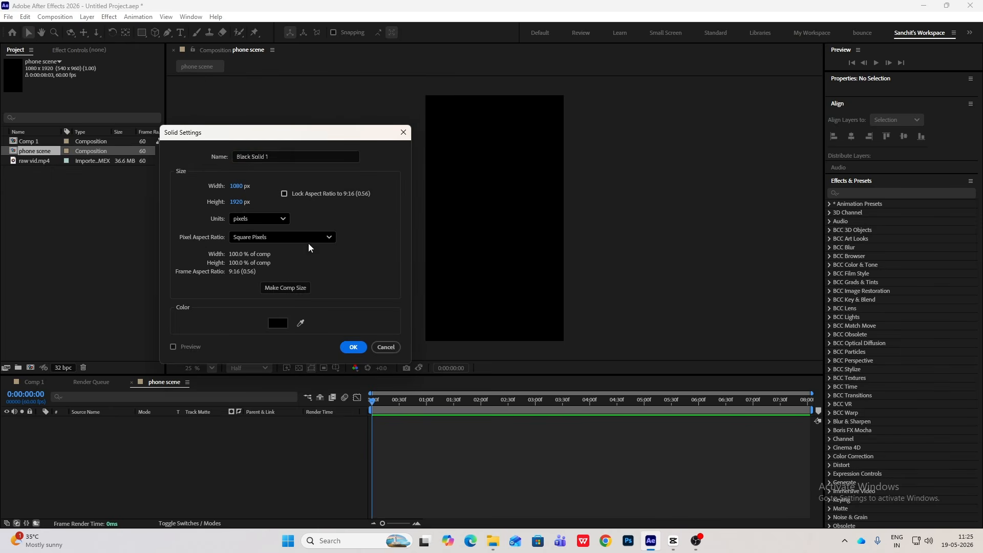
# Name the new solid BG, create it and lock its layer.
pyautogui.click(338, 156)
pyautogui.moveTo(338, 157); pyautogui.dragTo(170, 149)
pyautogui.write('BG')
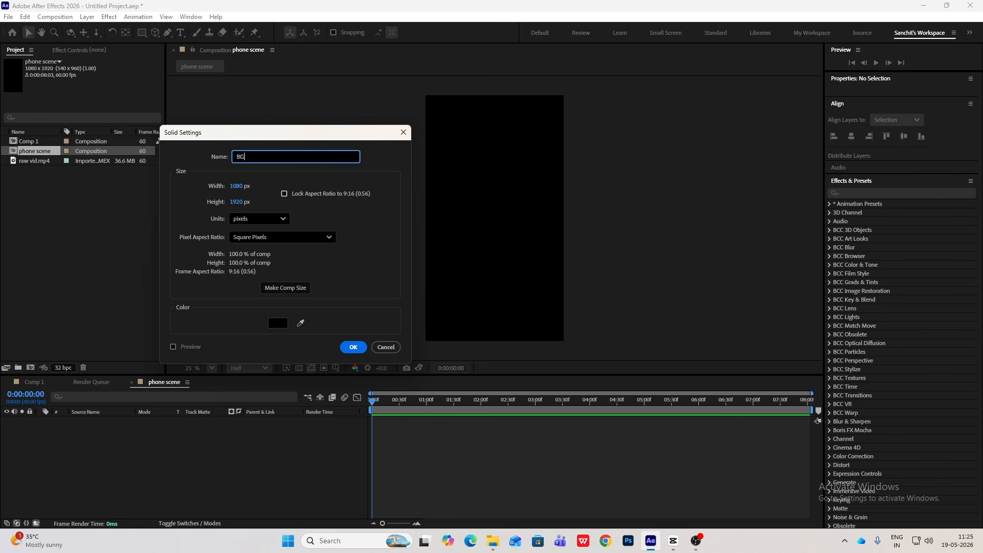
pyautogui.press('Return')
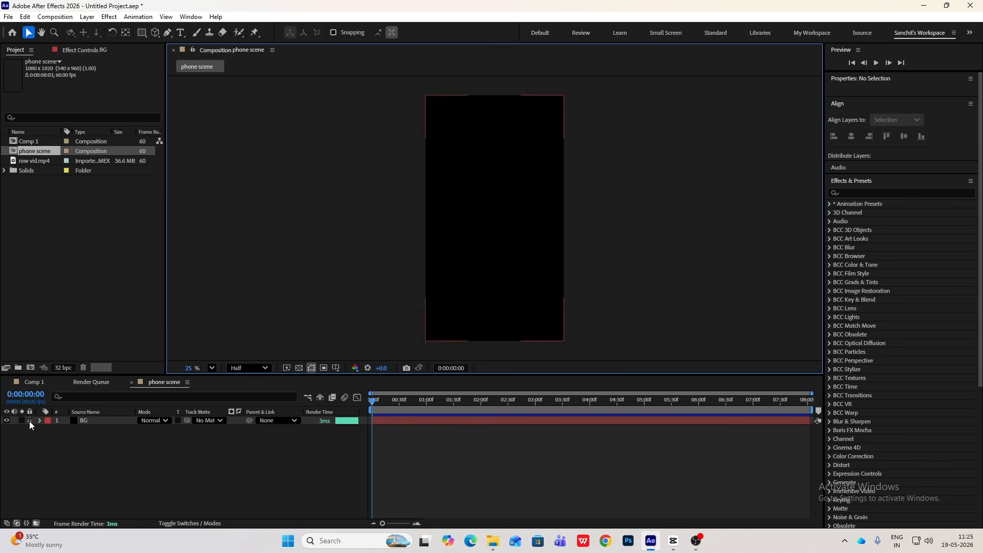
pyautogui.click(29, 420)
# Draw an unfilled curved Pen stroke, following the reference, from the composition's upper-right corner past its lower-left corner, 191 px wide.
pyautogui.click(674, 541)
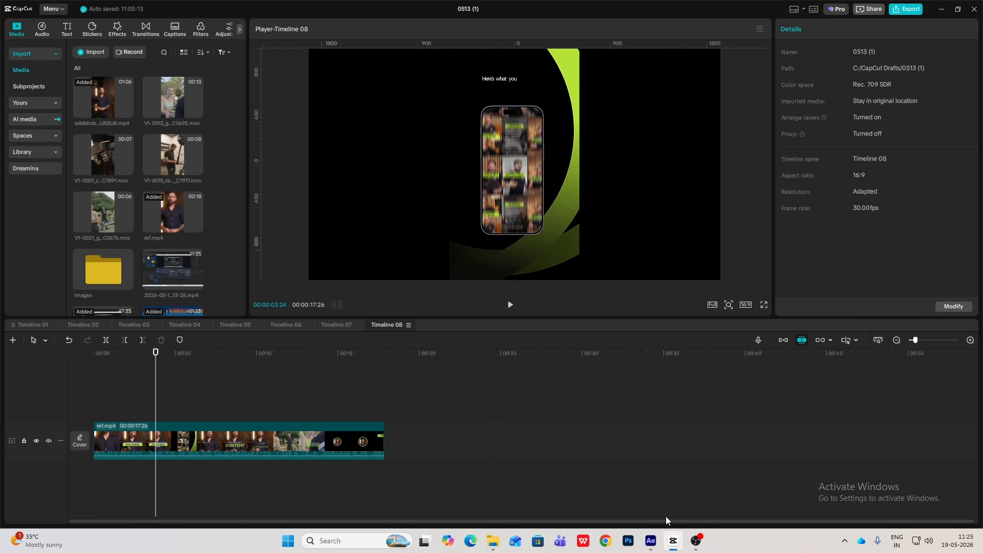
pyautogui.click(650, 541)
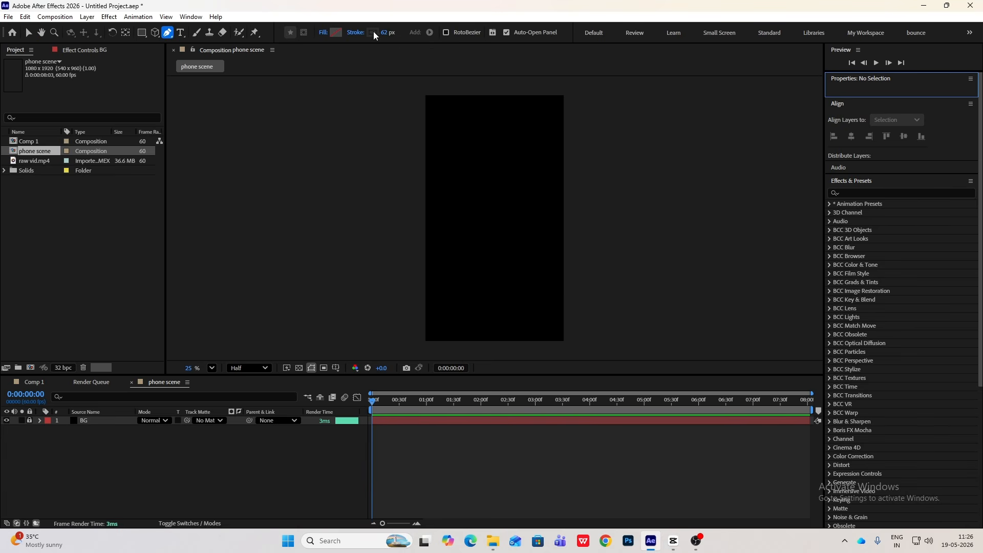
pyautogui.click(565, 93)
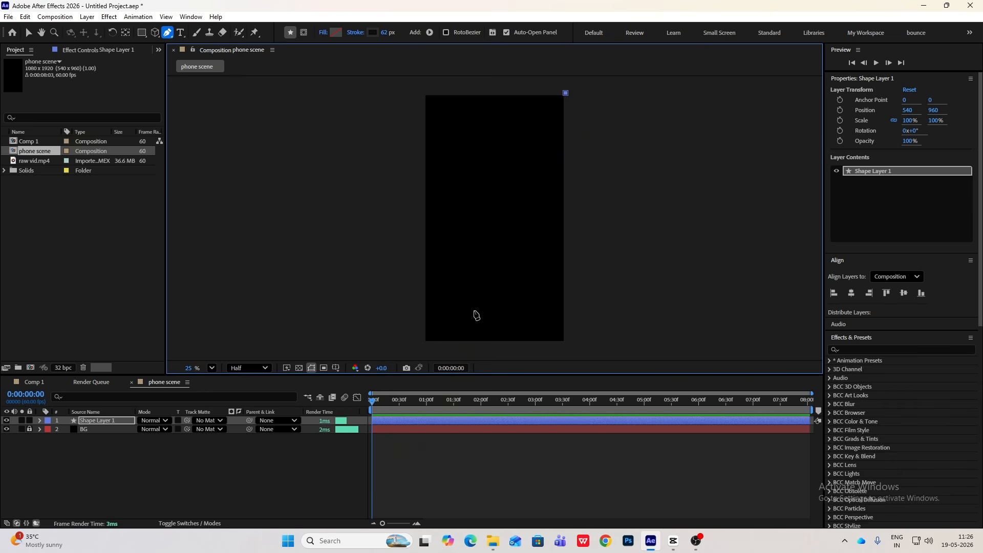
pyautogui.moveTo(379, 345); pyautogui.dragTo(246, 342)
pyautogui.moveTo(385, 33); pyautogui.dragTo(469, 49)
pyautogui.press(',')
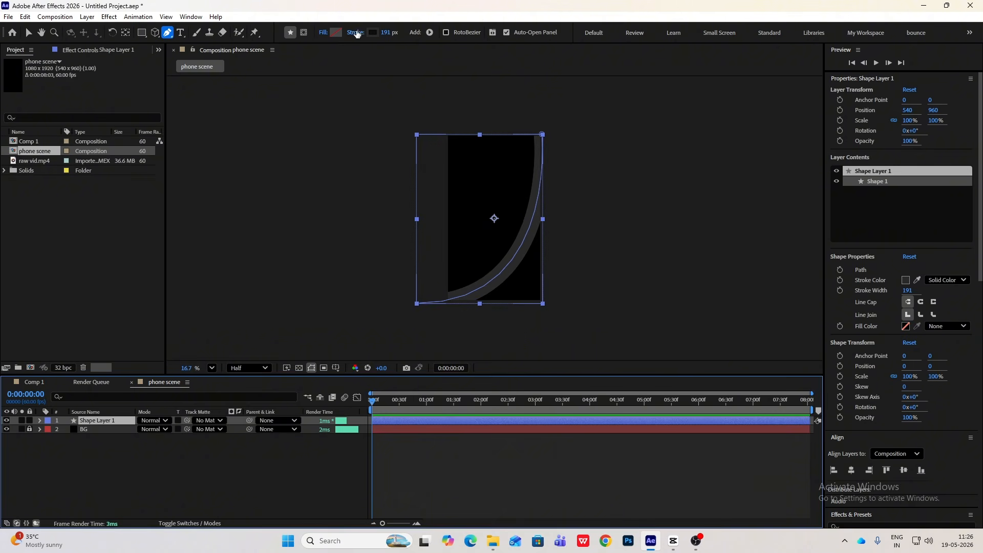
# Change the curve's stroke to a linear gradient and colour its first stop bright green.
pyautogui.click(355, 33)
pyautogui.click(473, 243)
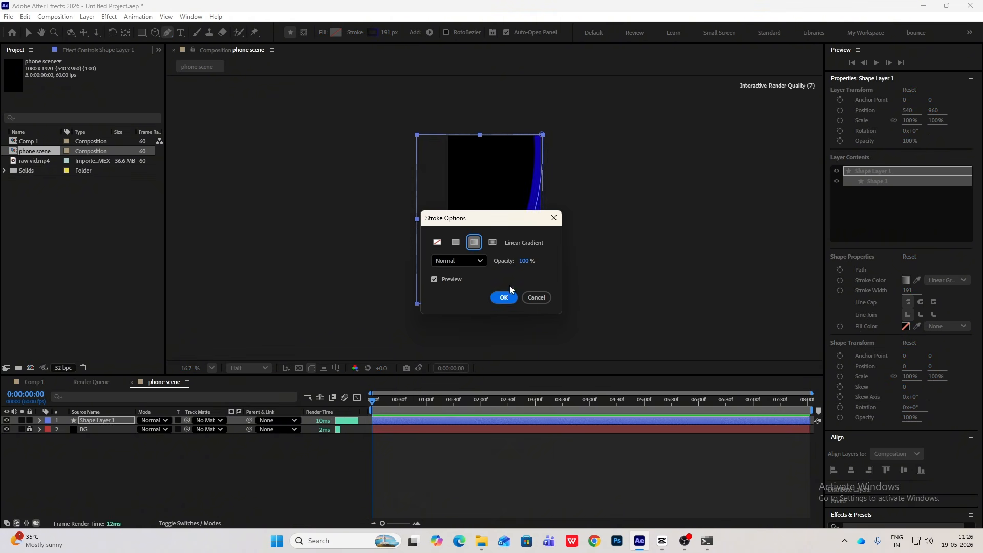
pyautogui.click(504, 297)
pyautogui.moveTo(187, 311)
pyautogui.mouseDown()
pyautogui.moveTo(193, 277)
pyautogui.moveTo(193, 285)
pyautogui.moveTo(151, 183)
pyautogui.mouseUp()
# Delete the three intermediate colour stops from the stroke gradient.
pyautogui.click(103, 145)
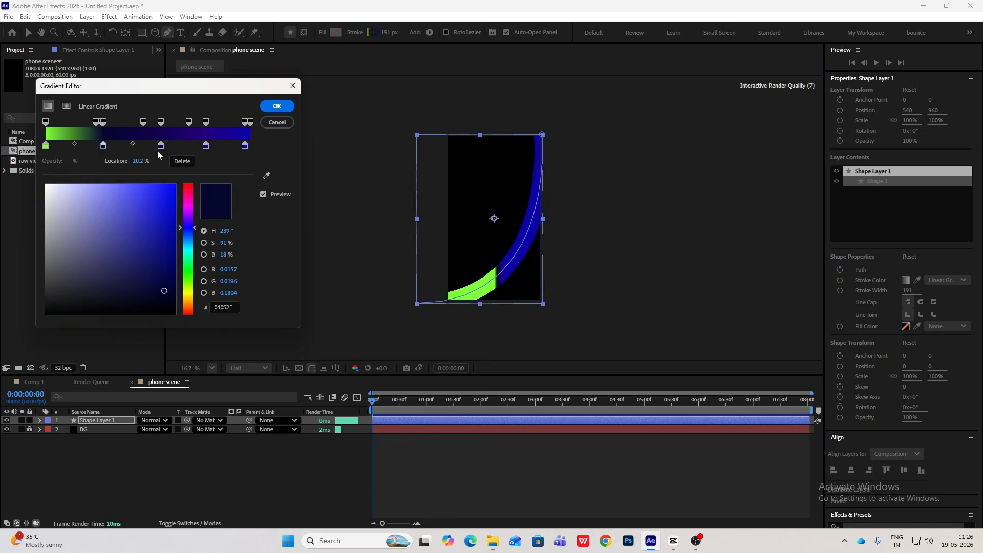
pyautogui.click(182, 161)
pyautogui.click(161, 145)
pyautogui.click(182, 161)
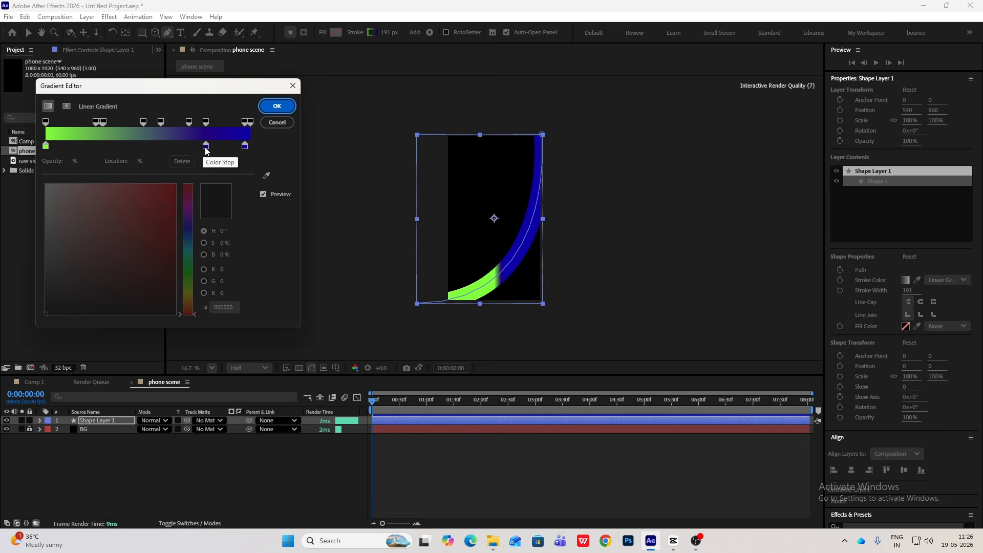
pyautogui.click(206, 145)
pyautogui.click(181, 161)
# Run the gradient from near-black 141414 at 10.2 % to green 81FF3D at 100 %, adjust its midpoint and apply it.
pyautogui.click(244, 146)
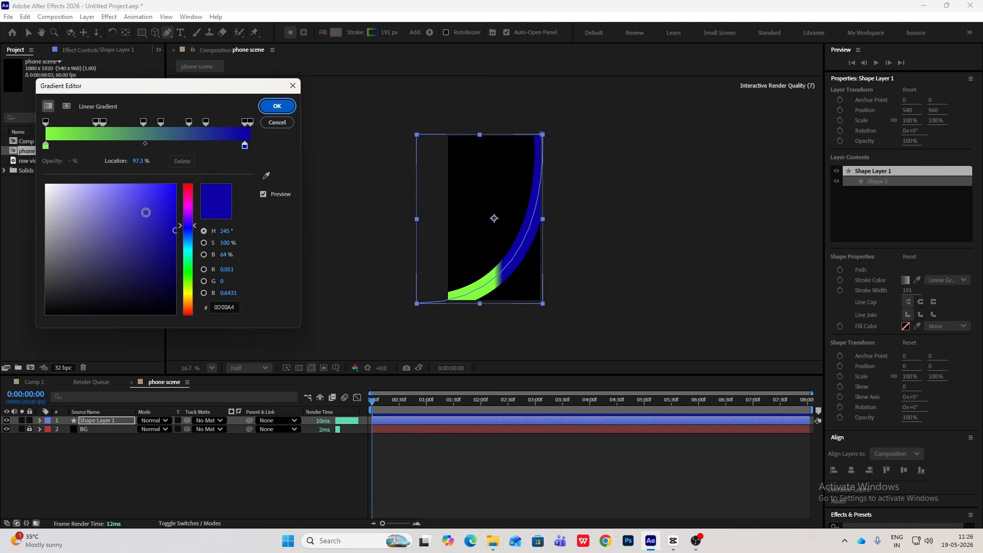
pyautogui.moveTo(112, 254); pyautogui.dragTo(74, 383)
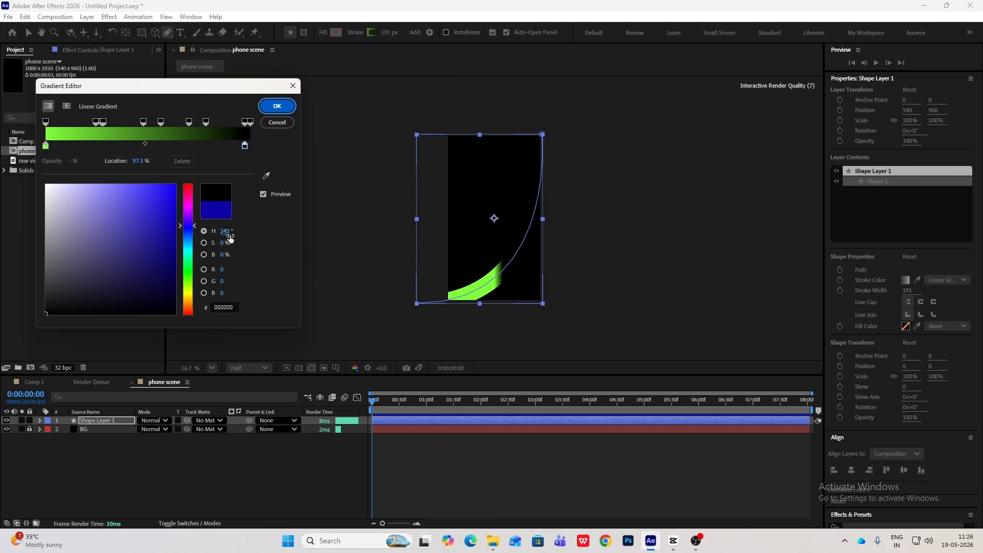
pyautogui.moveTo(45, 314); pyautogui.dragTo(43, 304)
pyautogui.moveTo(245, 146)
pyautogui.mouseDown()
pyautogui.moveTo(150, 158)
pyautogui.moveTo(51, 147)
pyautogui.moveTo(253, 154)
pyautogui.mouseUp()
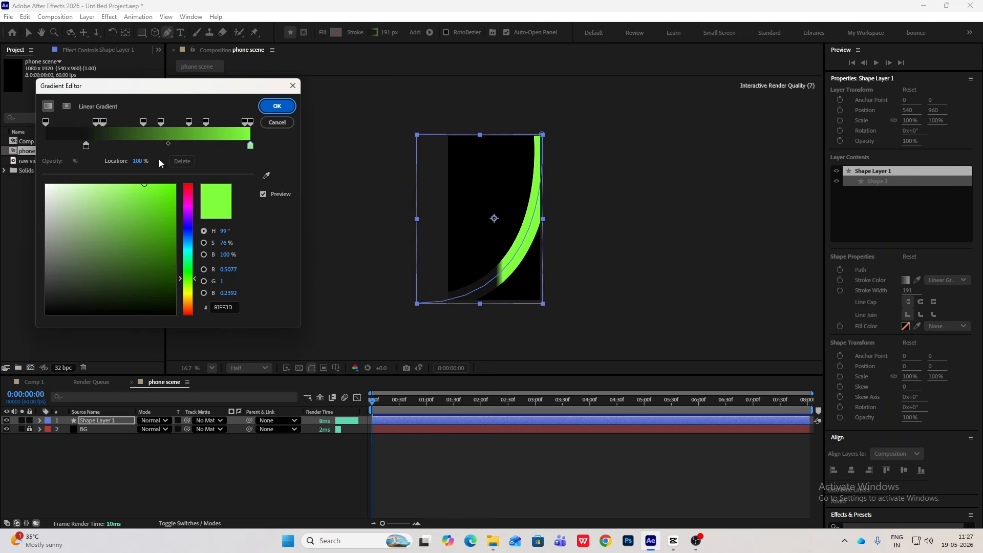
pyautogui.moveTo(86, 145)
pyautogui.mouseDown()
pyautogui.moveTo(48, 148)
pyautogui.moveTo(66, 146)
pyautogui.mouseUp()
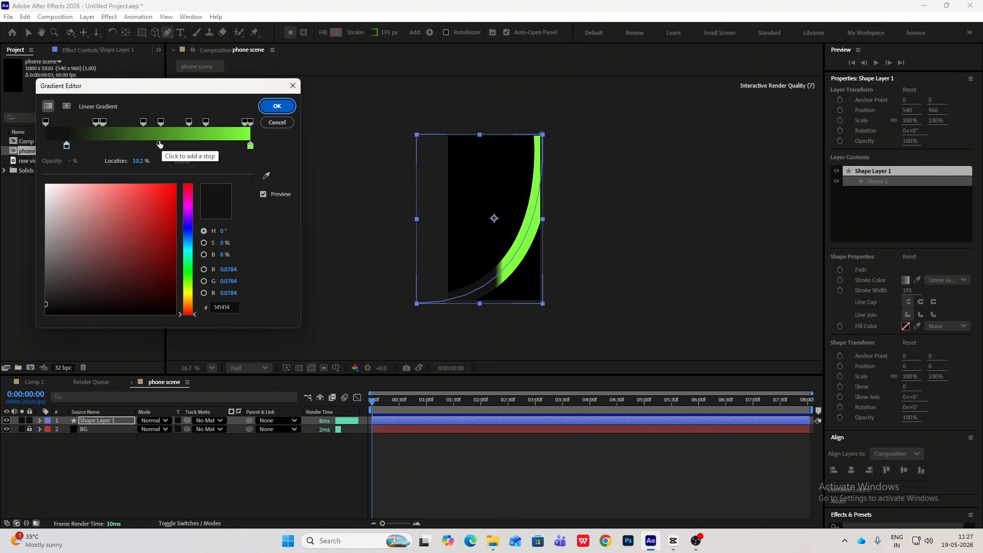
pyautogui.moveTo(158, 143); pyautogui.dragTo(234, 145)
pyautogui.click(277, 106)
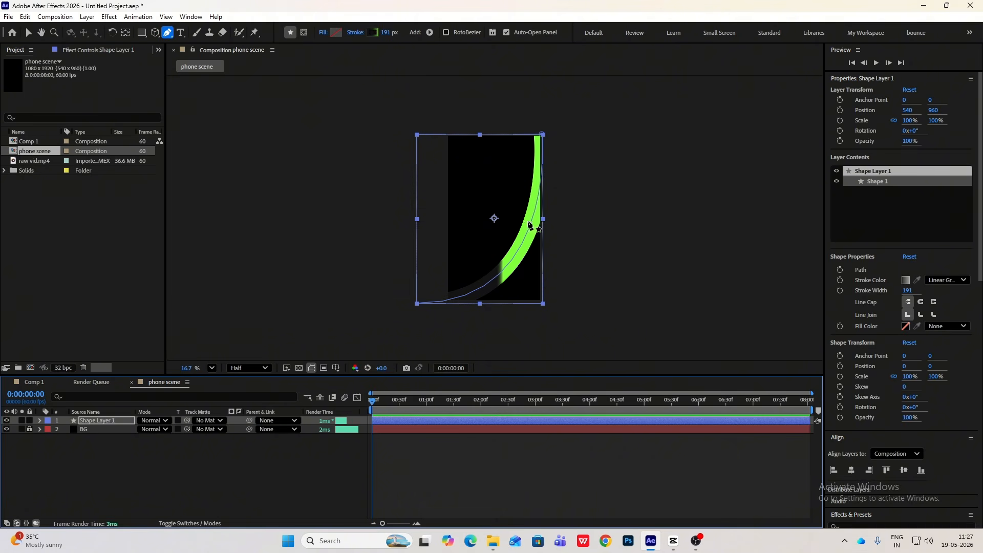
# Stretch the stroke's gradient diagonally so it fades from green at the curve's upper end to dark beyond the lower left.
pyautogui.press('v')
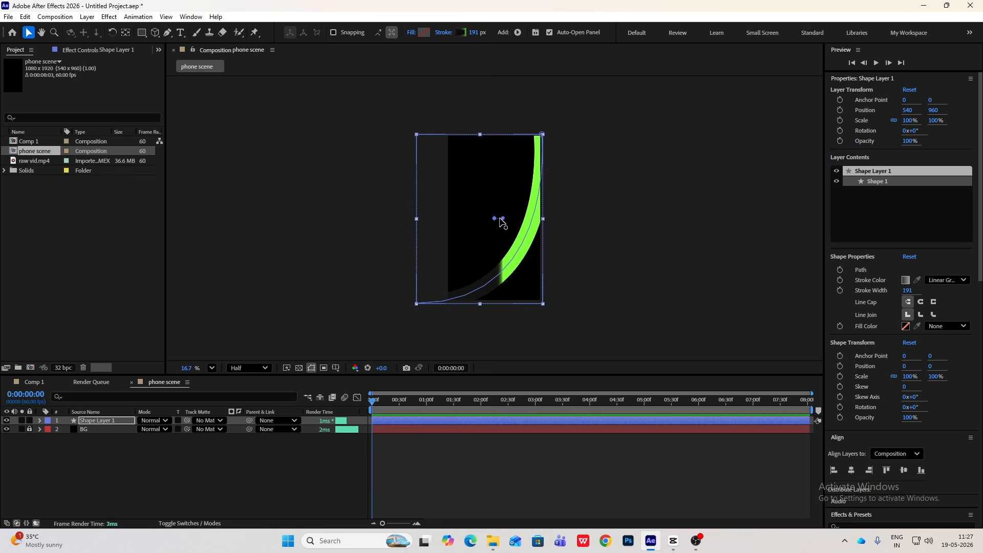
pyautogui.moveTo(502, 219)
pyautogui.mouseDown()
pyautogui.moveTo(531, 193)
pyautogui.moveTo(529, 164)
pyautogui.moveTo(467, 248)
pyautogui.moveTo(328, 333)
pyautogui.moveTo(352, 333)
pyautogui.mouseUp()
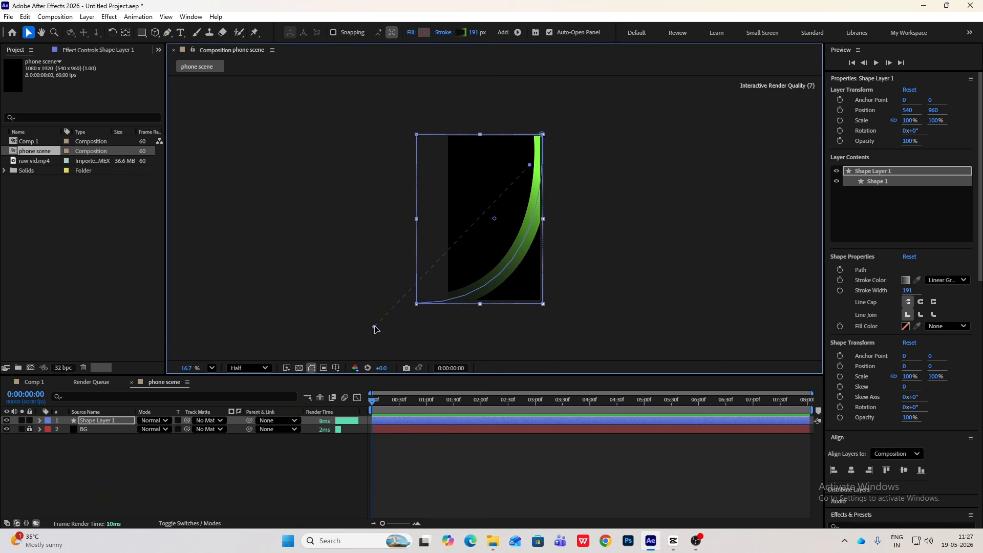
pyautogui.click(344, 462)
# Following the CapCut reference, draw a second shallow sagging Pen stroke across the lower part of the composition, beyond both sides.
pyautogui.click(675, 542)
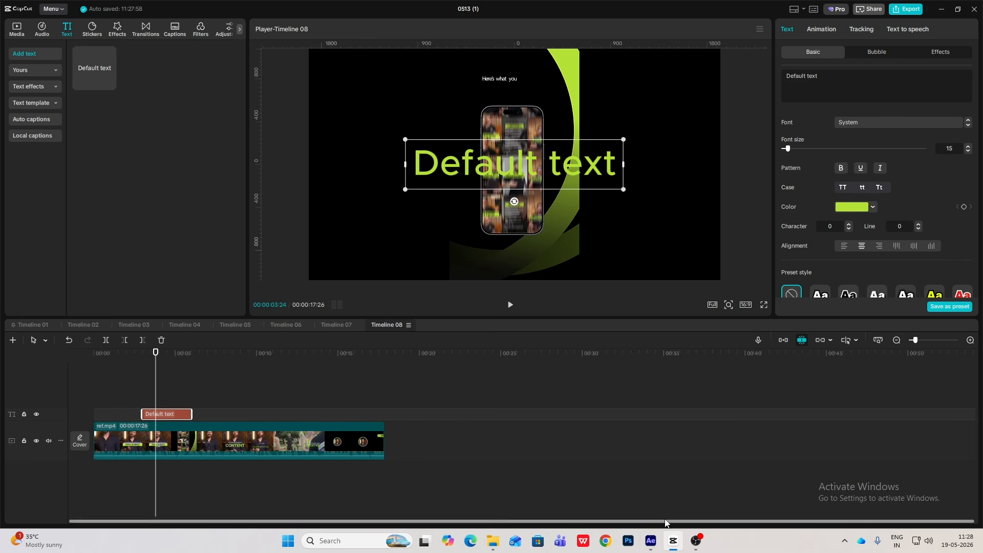
pyautogui.click(673, 540)
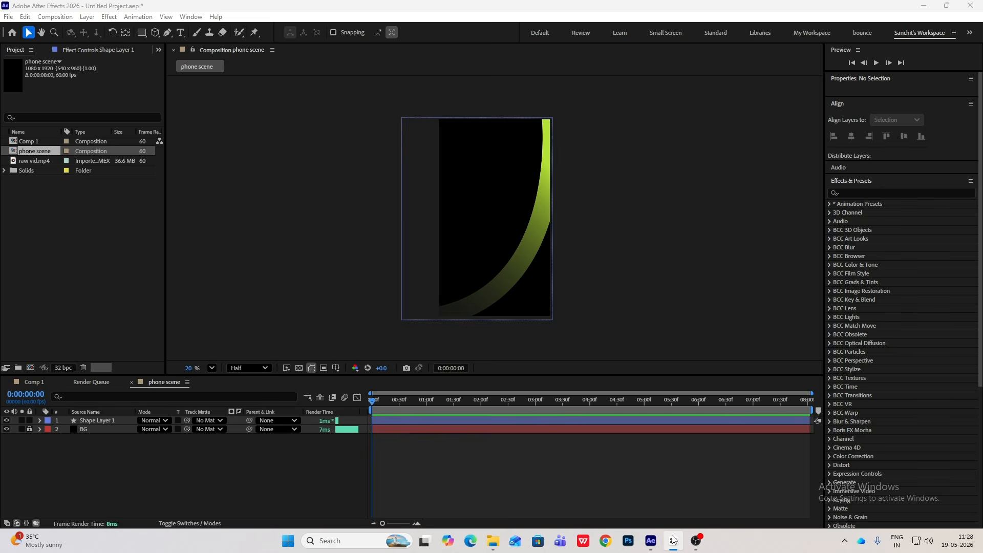
pyautogui.click(168, 32)
pyautogui.click(673, 542)
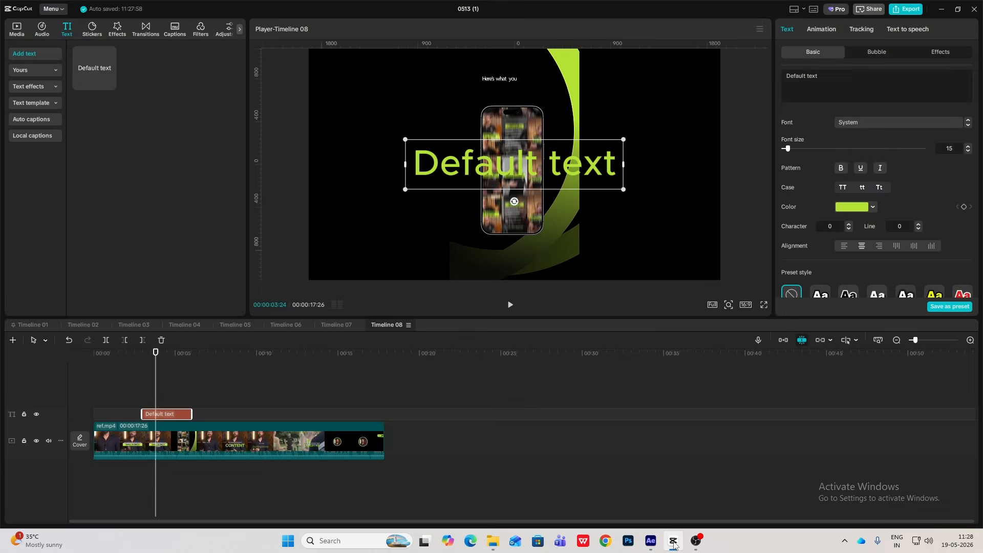
pyautogui.click(673, 542)
pyautogui.click(421, 281)
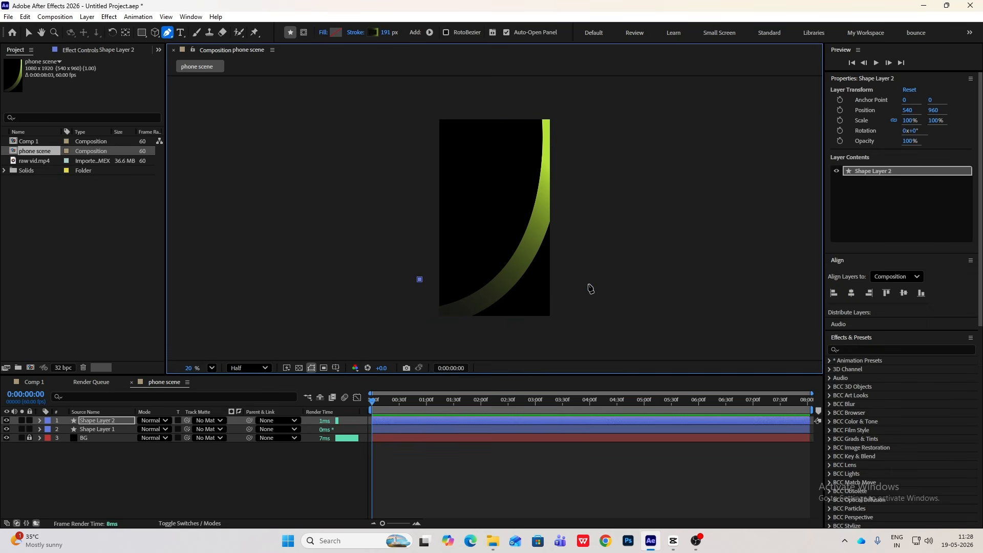
pyautogui.moveTo(589, 280)
pyautogui.mouseDown()
pyautogui.moveTo(628, 261)
pyautogui.moveTo(638, 229)
pyautogui.moveTo(660, 247)
pyautogui.moveTo(657, 240)
pyautogui.mouseUp()
pyautogui.moveTo(520, 321); pyautogui.dragTo(470, 335)
# Place Shape Layer 2 below Shape Layer 1 and stretch its gradient diagonally from the lower left to the upper right.
pyautogui.moveTo(97, 421); pyautogui.dragTo(115, 435)
pyautogui.click(157, 464)
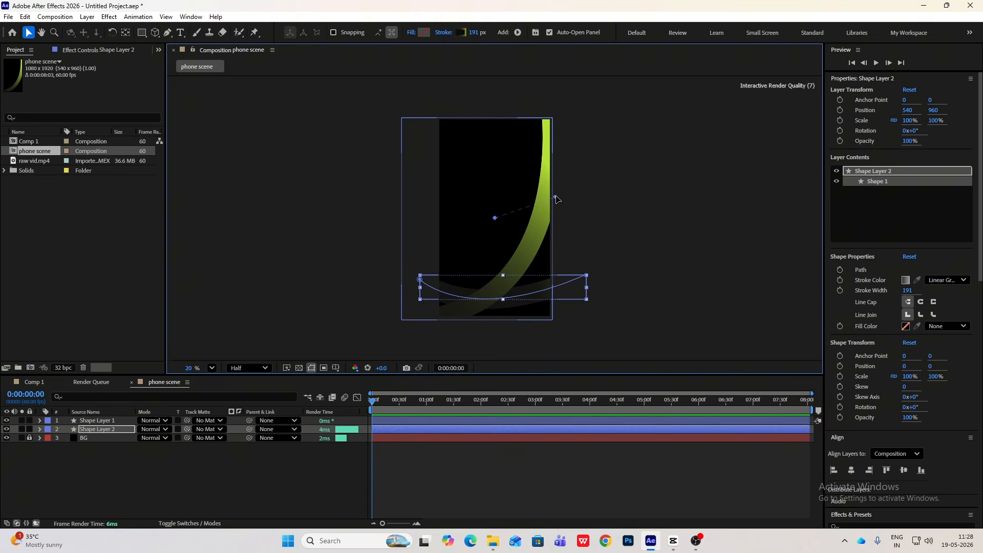
pyautogui.moveTo(494, 218); pyautogui.dragTo(326, 295)
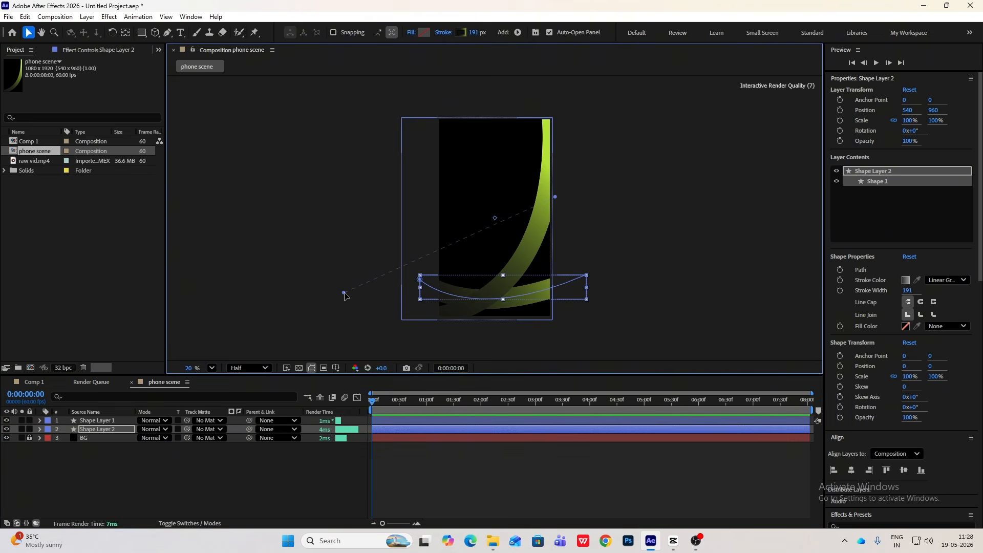
pyautogui.click(665, 459)
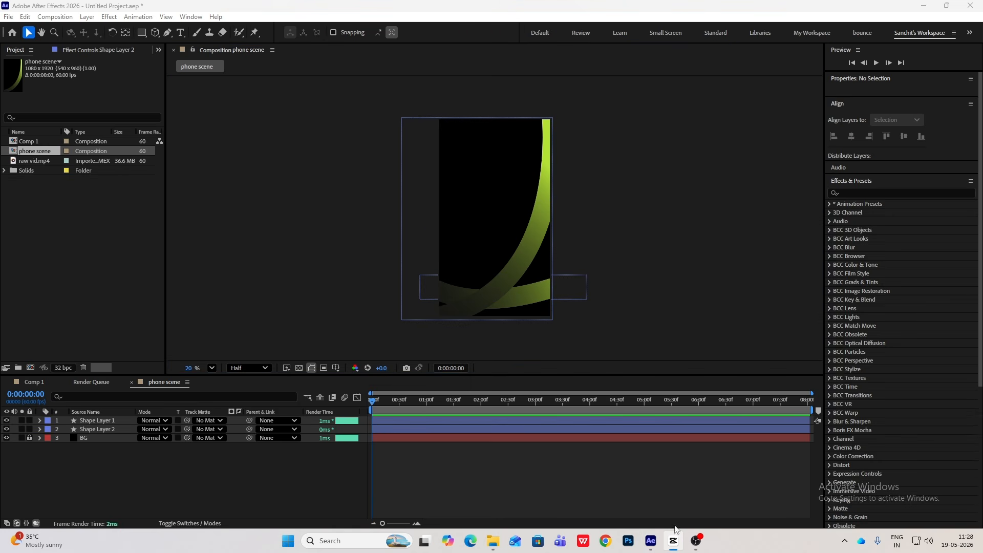
# Add social daddy.png from the project as the topmost layer and scale it to 64 %, checking the CapCut reference.
pyautogui.click(672, 543)
pyautogui.click(671, 546)
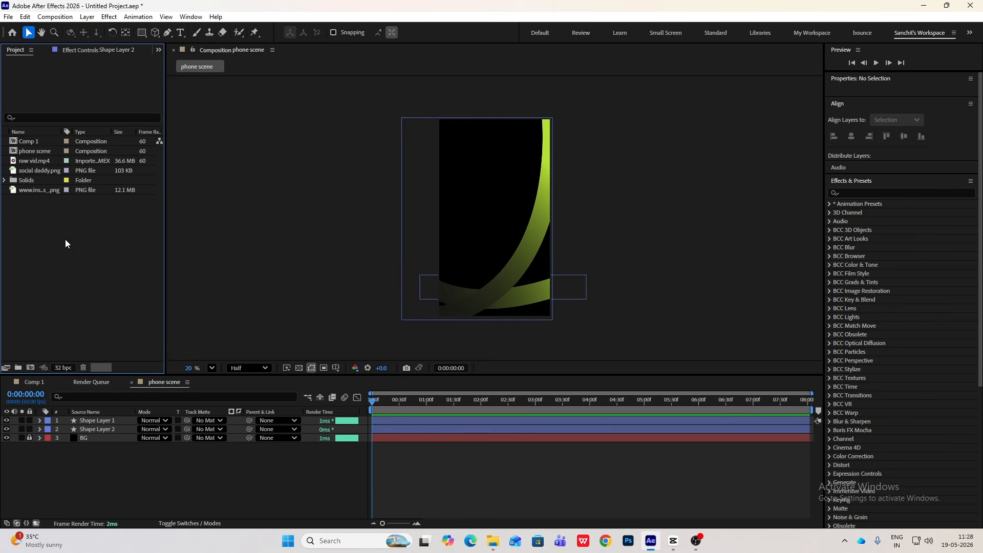
pyautogui.click(30, 191)
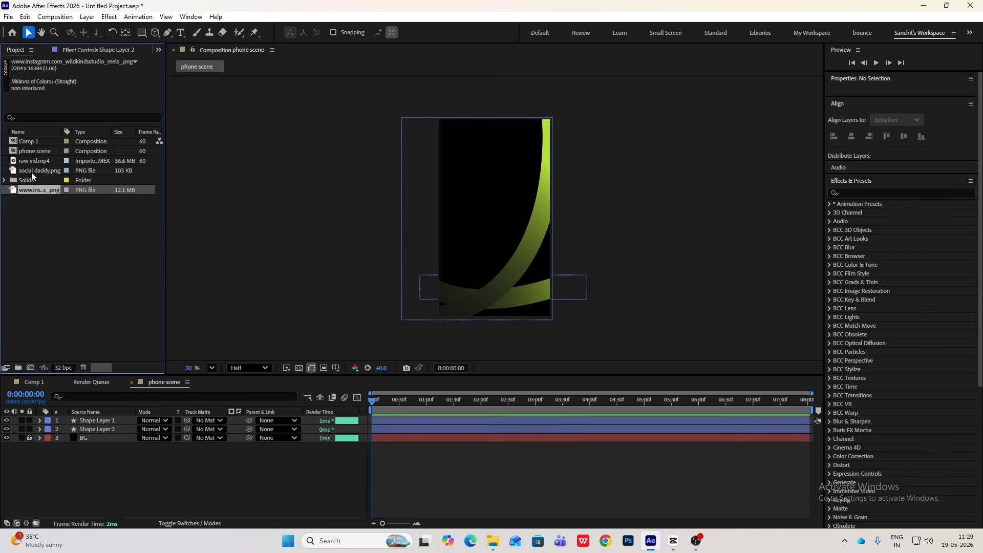
pyautogui.moveTo(32, 173); pyautogui.dragTo(102, 419)
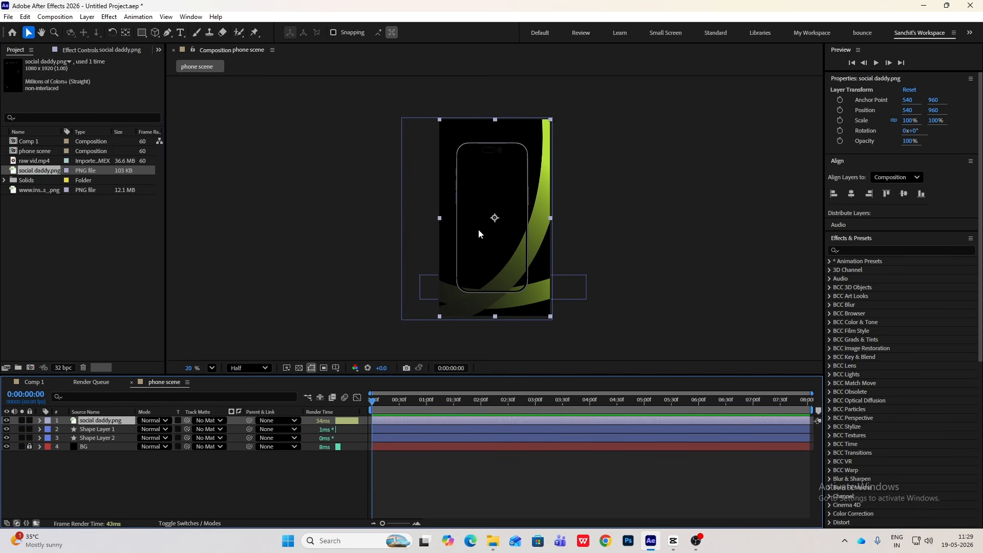
pyautogui.press('s')
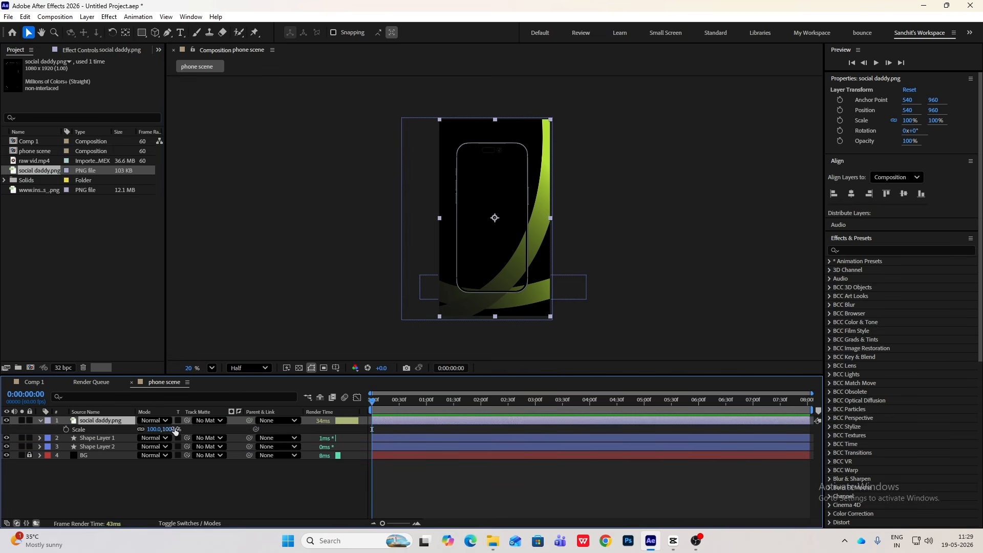
pyautogui.moveTo(174, 431); pyautogui.dragTo(156, 432)
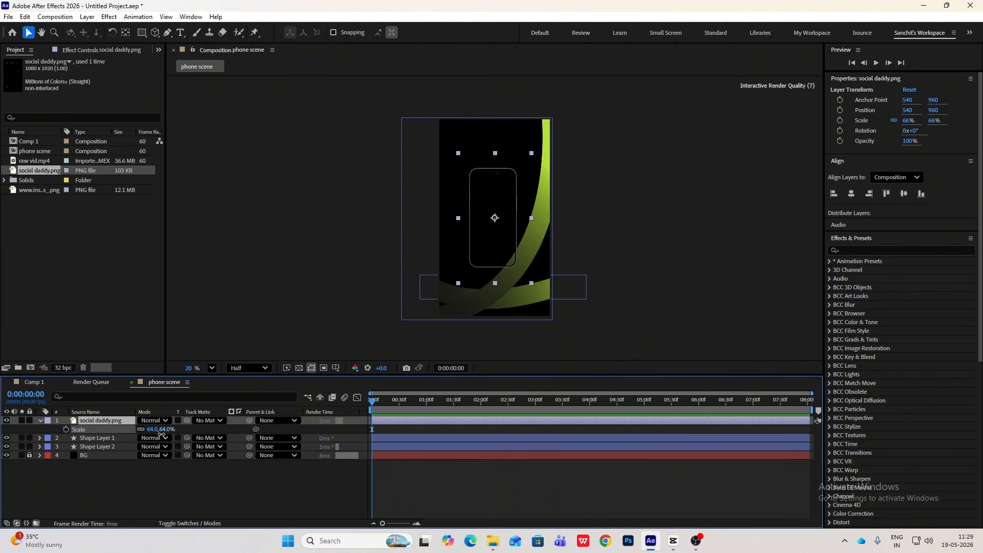
# Compare the phone frame with the CapCut reference, set its scale to 69 % and move it slightly up and left.
pyautogui.click(678, 541)
pyautogui.click(674, 542)
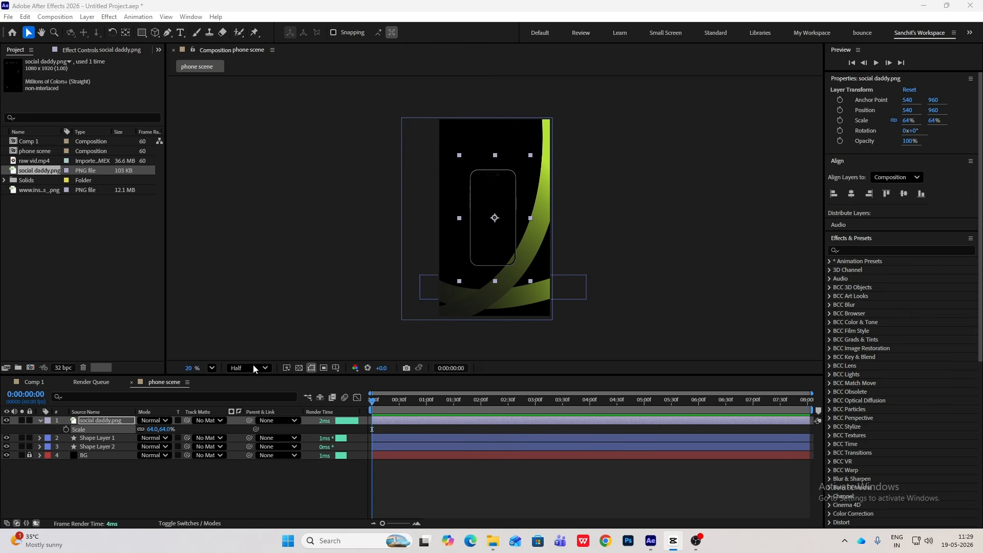
pyautogui.moveTo(159, 432); pyautogui.dragTo(161, 433)
pyautogui.moveTo(494, 216); pyautogui.dragTo(491, 213)
pyautogui.click(690, 233)
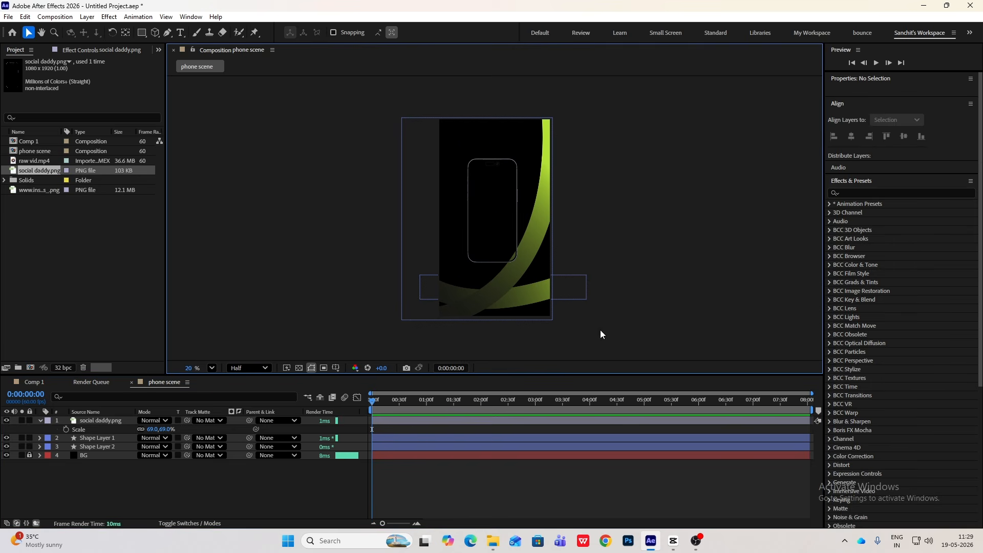
pyautogui.click(40, 421)
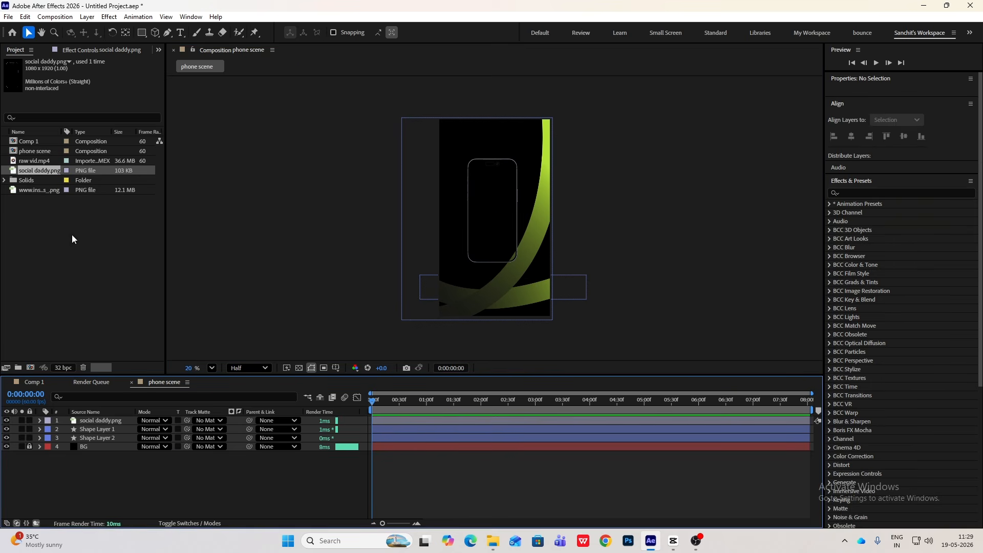
# Add the Instagram reels page PNG, scale it to 30 % and place it below the social daddy.png layer.
pyautogui.moveTo(24, 191); pyautogui.dragTo(99, 417)
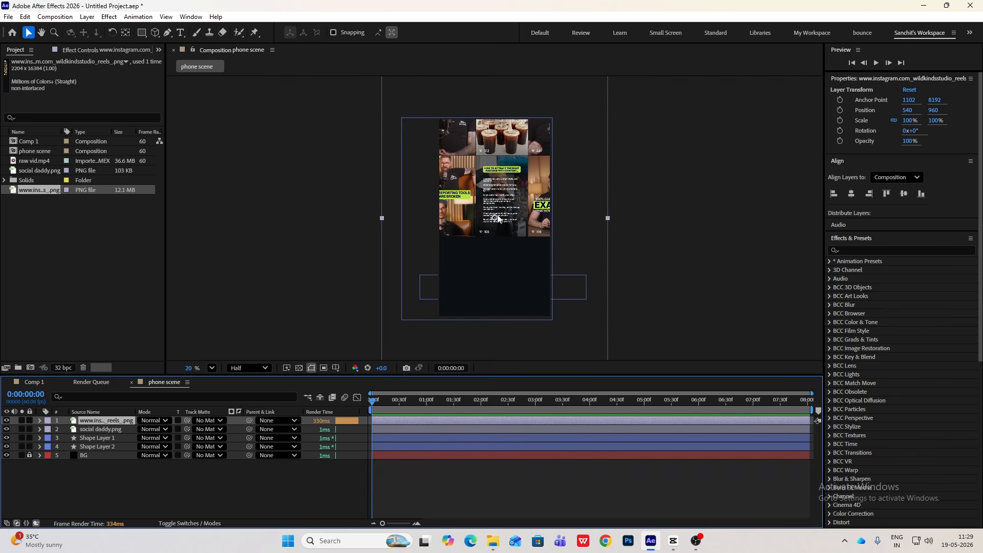
pyautogui.press('s')
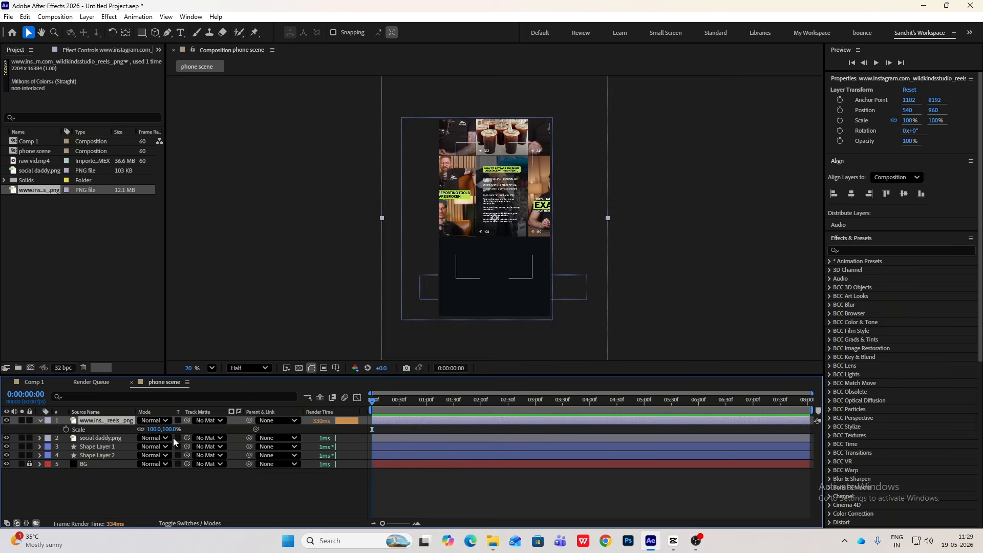
pyautogui.scroll(3, 486, 254)
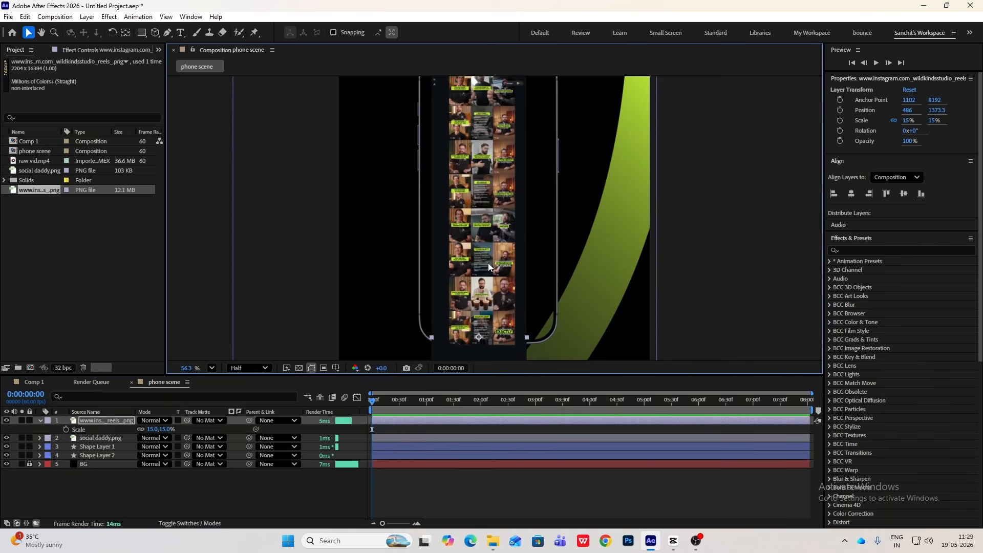
pyautogui.moveTo(488, 262); pyautogui.dragTo(493, 226)
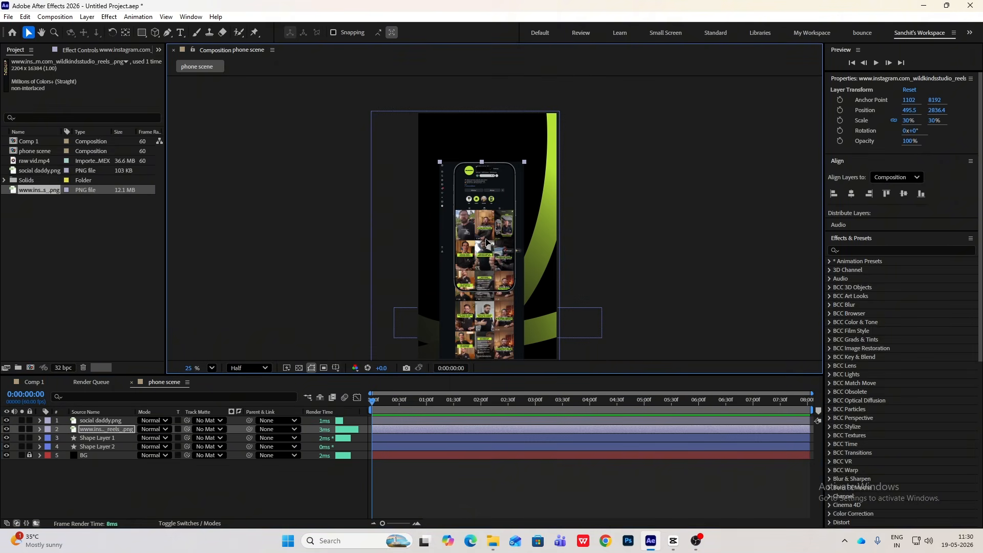
# Move the reels page up to position 500.2, 1332.5 so its last rows fill the lower part of the phone frame.
pyautogui.moveTo(487, 239); pyautogui.dragTo(502, 49)
pyautogui.scroll(3, 520, 310)
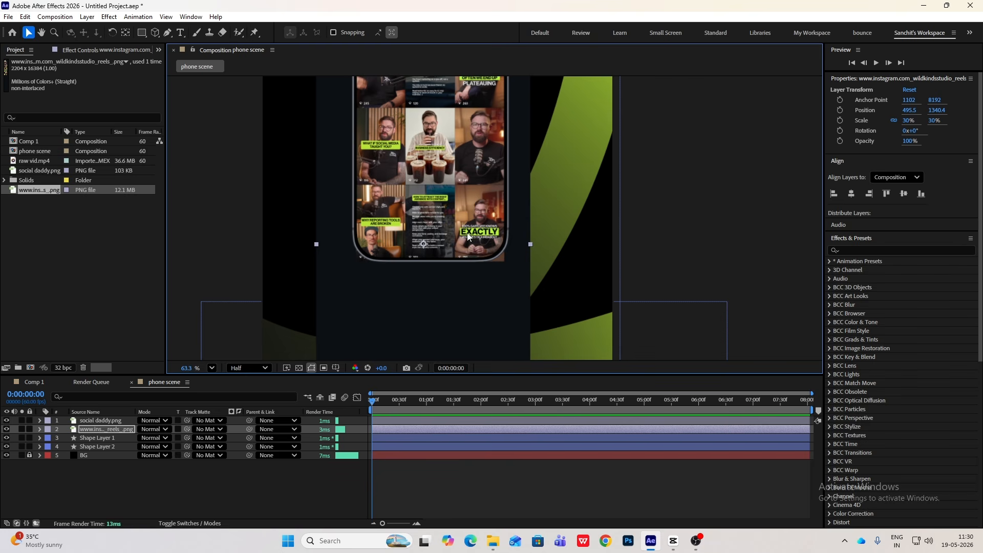
pyautogui.moveTo(467, 236); pyautogui.dragTo(469, 233)
pyautogui.scroll(-3, 461, 244)
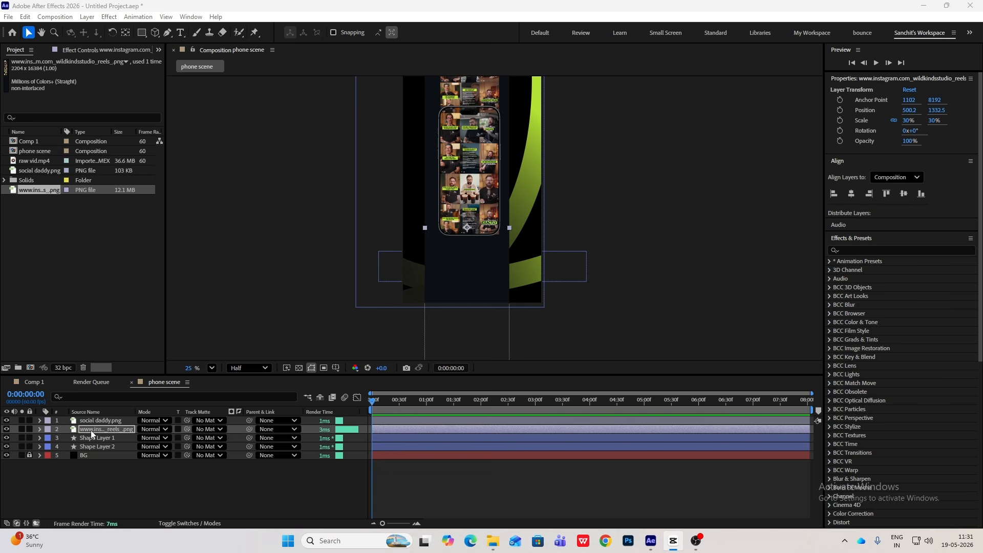
# Keyframe the reels page's current position at 0:00 and at 1:00.
pyautogui.hotkey('alt', 'shift', 'p')
pyautogui.moveTo(371, 401); pyautogui.dragTo(425, 413)
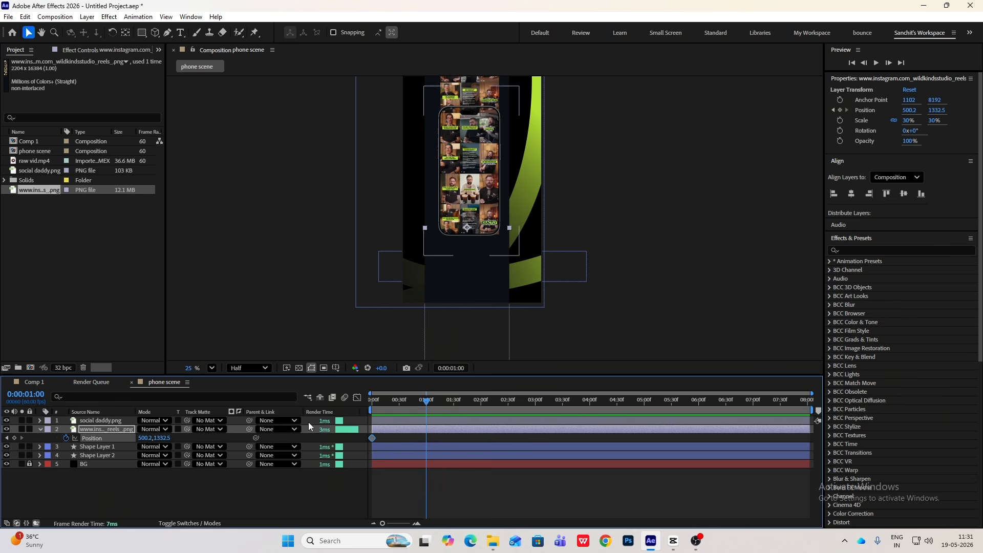
pyautogui.click(14, 439)
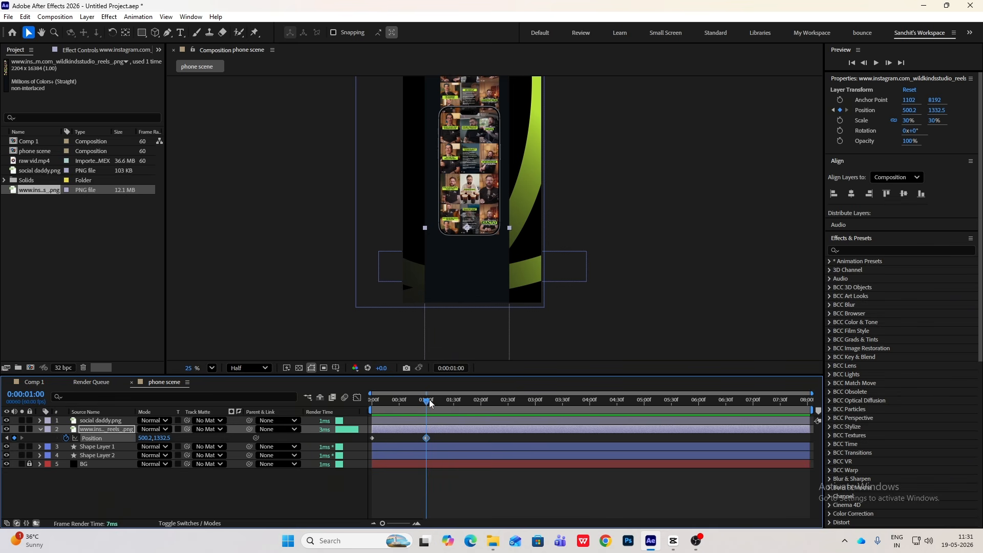
# At the 1:00 keyframe, set the reels page's Y position to 2827.5 so the profile header sits at the phone's upper edge.
pyautogui.moveTo(429, 404); pyautogui.dragTo(373, 403)
pyautogui.click(22, 438)
pyautogui.moveTo(163, 438); pyautogui.dragTo(883, 484)
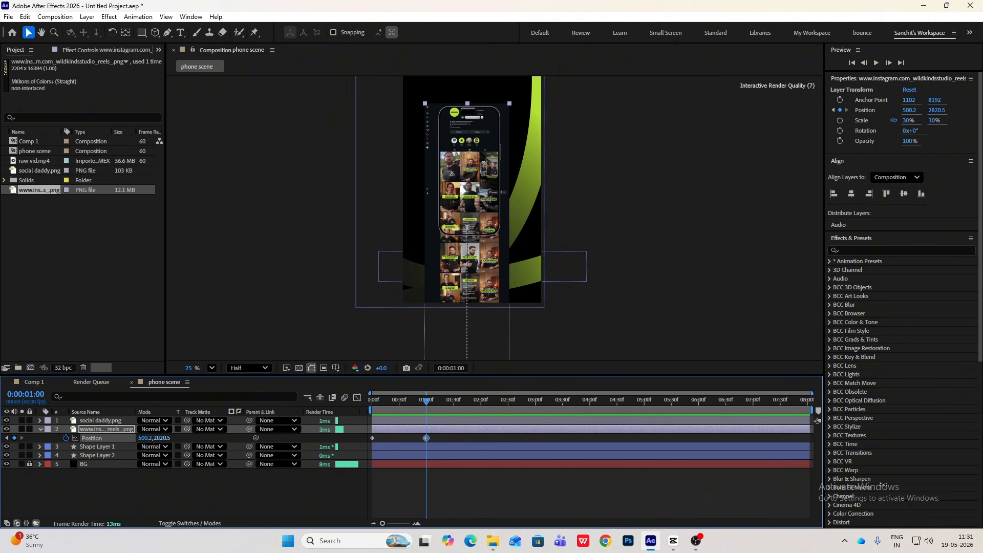
pyautogui.scroll(2, 483, 205)
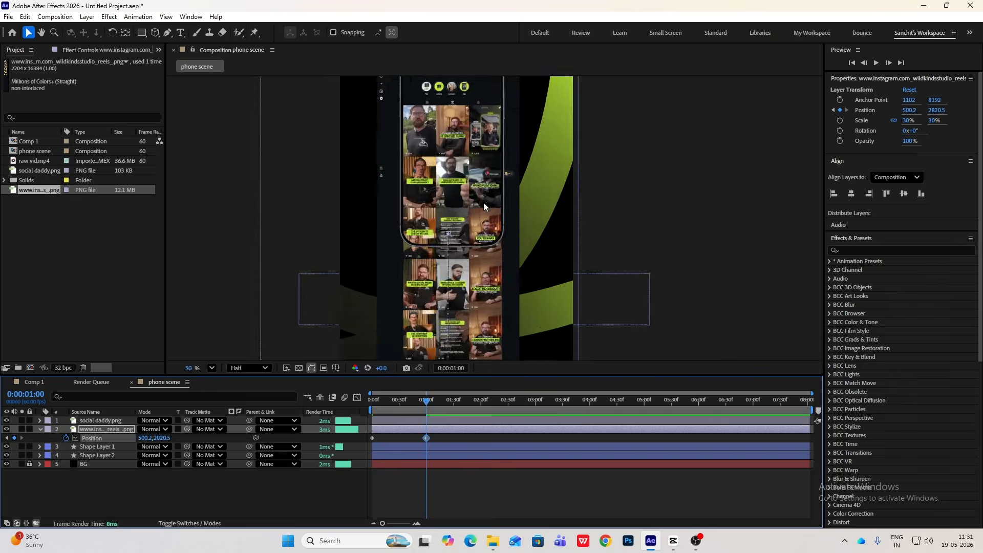
pyautogui.scroll(2, 483, 203)
pyautogui.press('space')
pyautogui.moveTo(453, 181); pyautogui.dragTo(372, 409)
# Ease both position keyframes, lengthen the second keyframe's incoming influence to about half the move in the speed graph, and preview the scroll.
pyautogui.scroll(-3, 483, 220)
pyautogui.moveTo(444, 434); pyautogui.dragTo(326, 454)
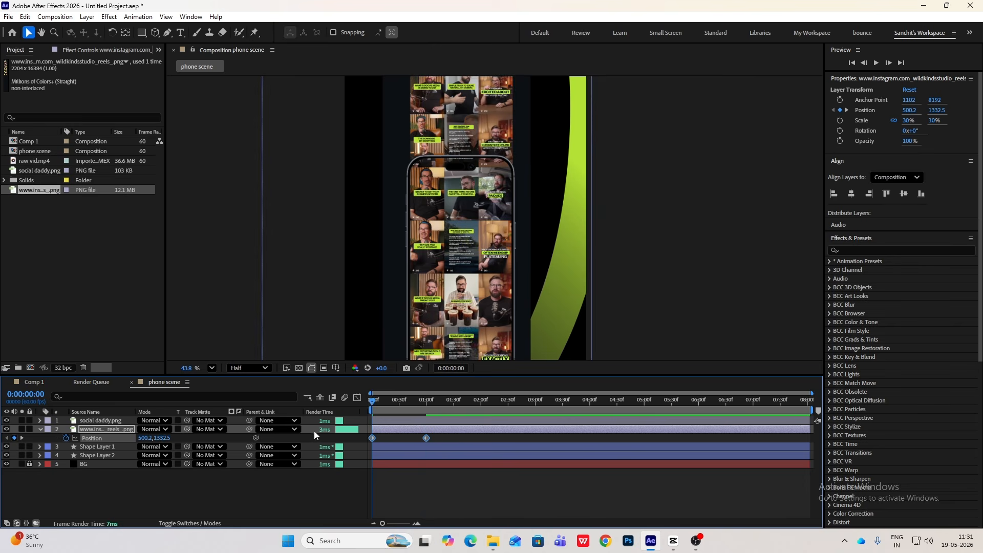
pyautogui.click(357, 397)
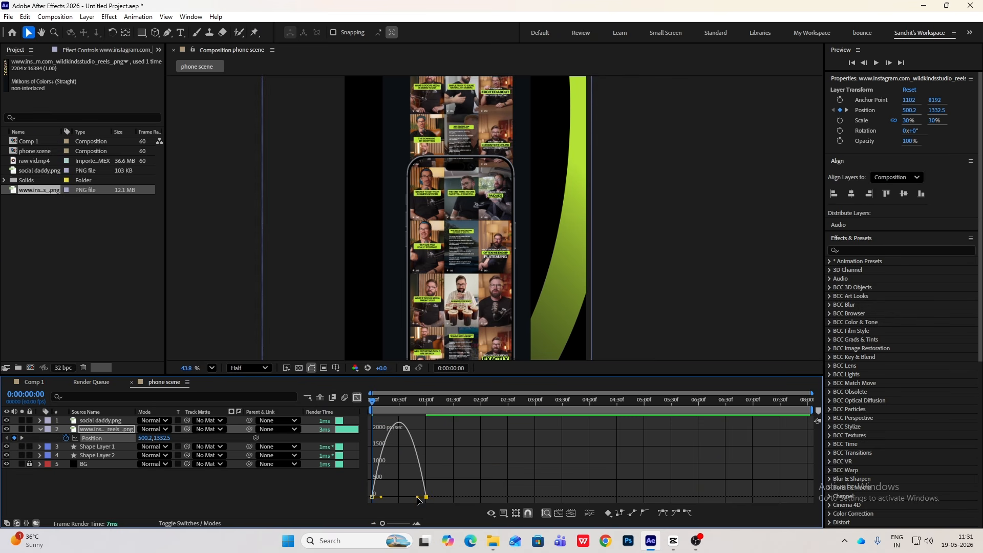
pyautogui.moveTo(418, 501); pyautogui.dragTo(398, 499)
pyautogui.click(357, 397)
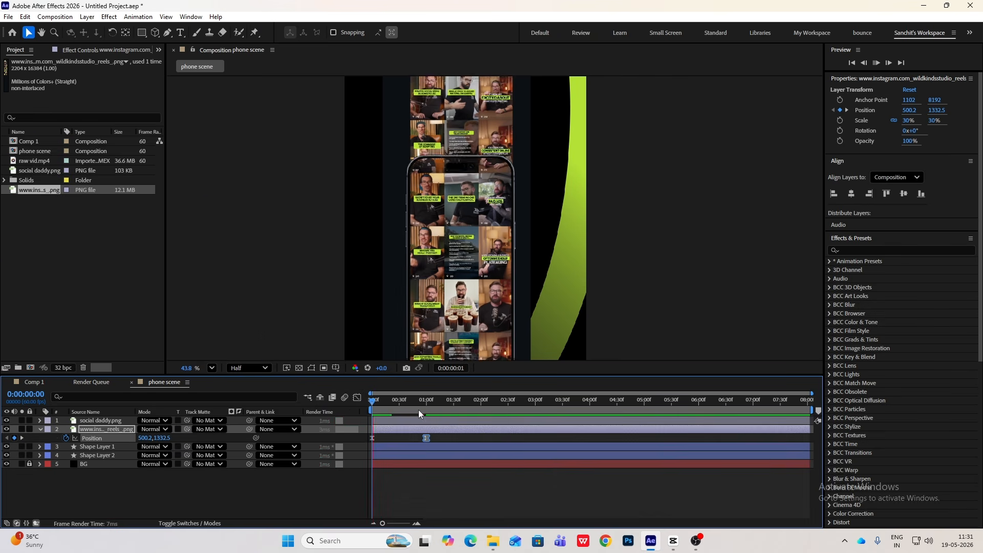
pyautogui.press('space')
# Move the second position keyframe to about 2 seconds, preview the slower scroll and collapse the reels page layer.
pyautogui.click(420, 437)
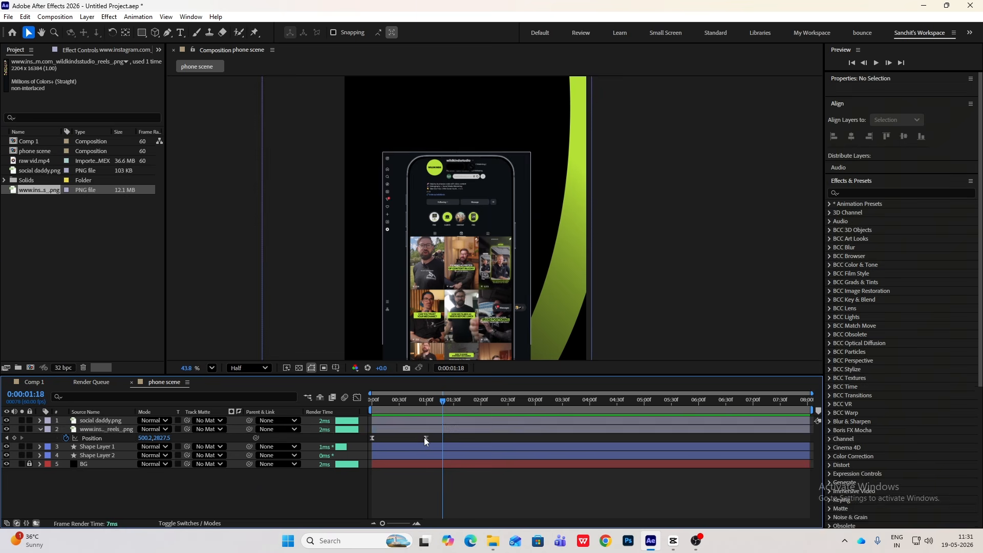
pyautogui.moveTo(425, 438); pyautogui.dragTo(482, 440)
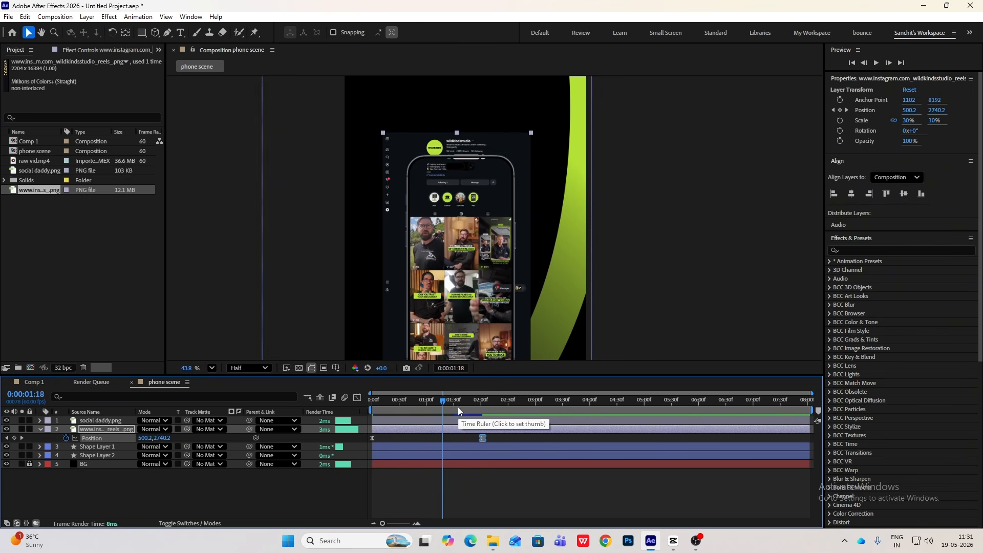
pyautogui.press('space')
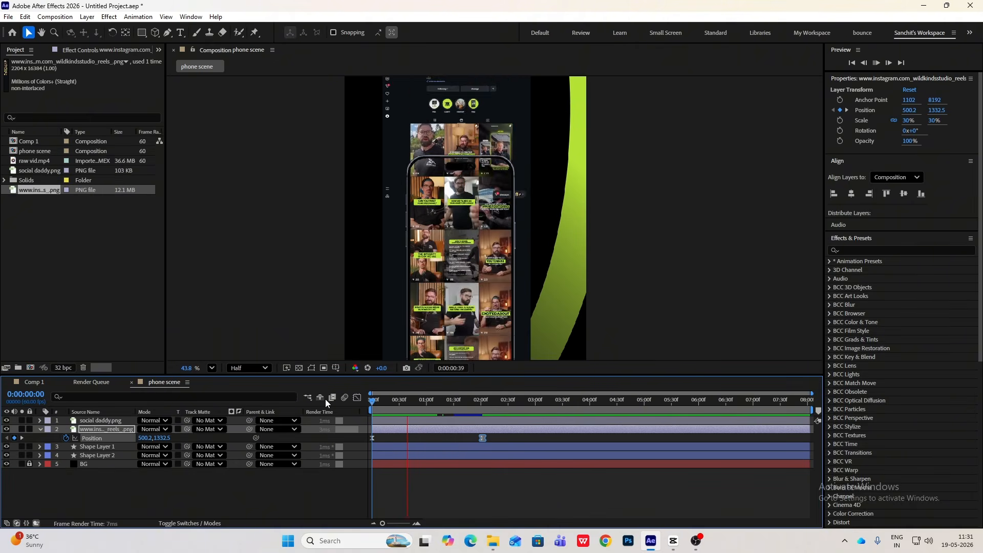
pyautogui.press('space')
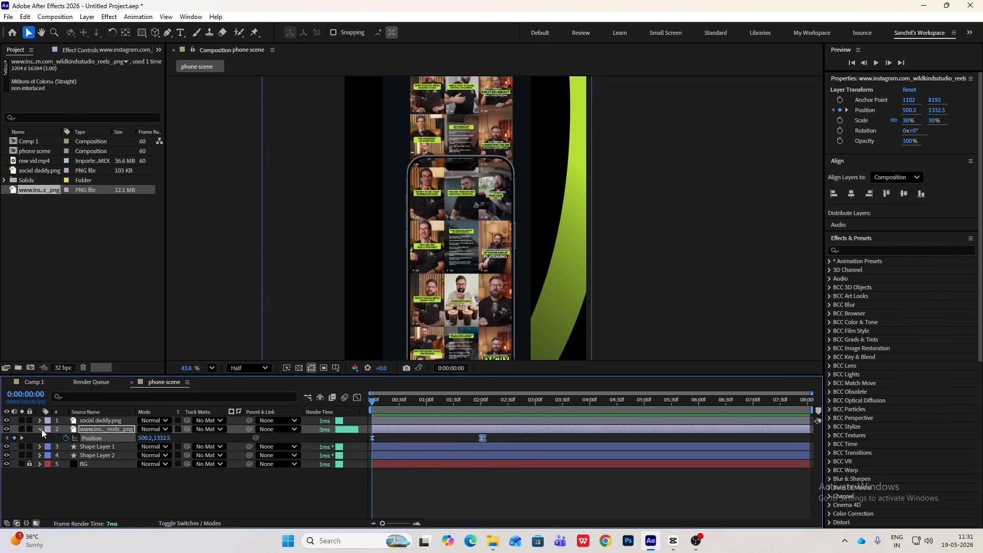
pyautogui.click(41, 429)
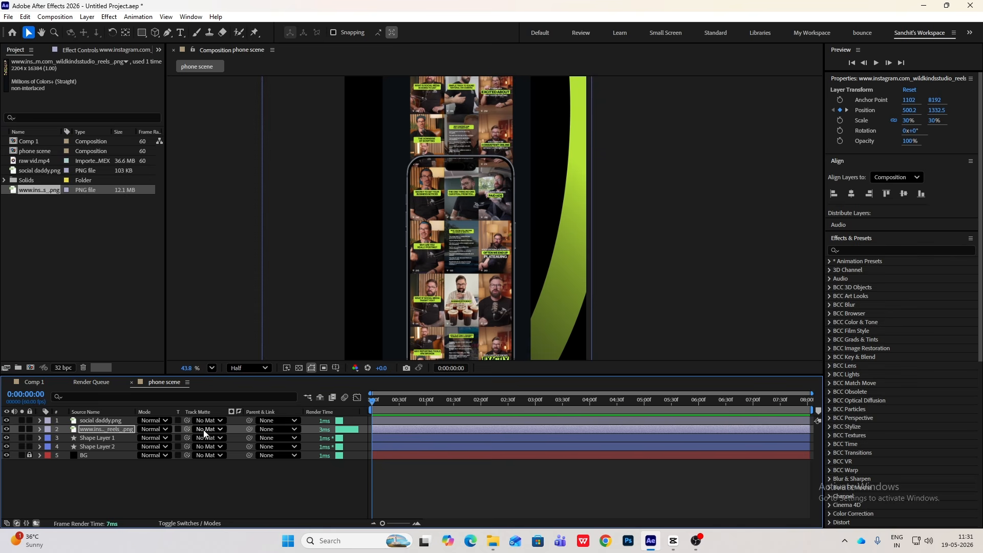
# Enable motion blur for the reels page layer and for the composition.
pyautogui.click(190, 522)
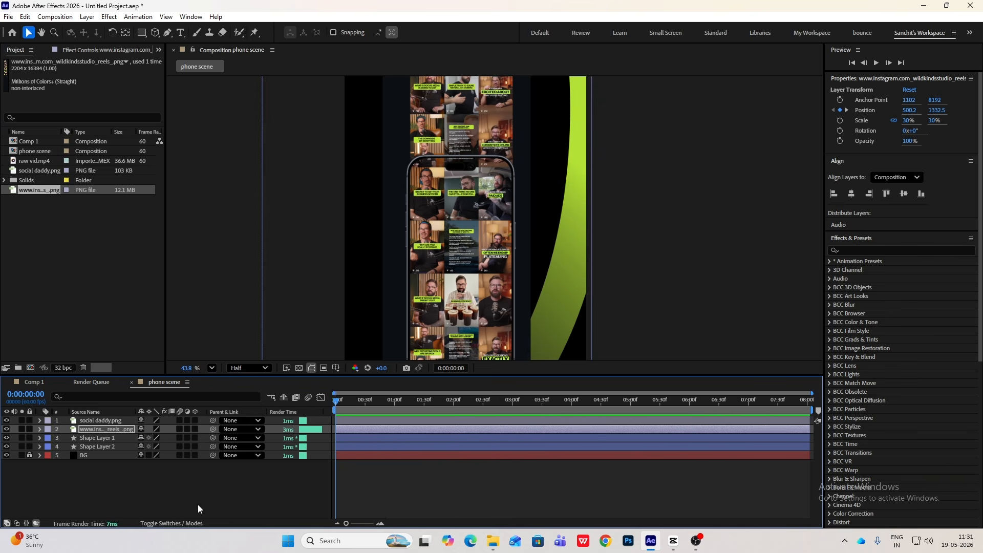
pyautogui.click(180, 428)
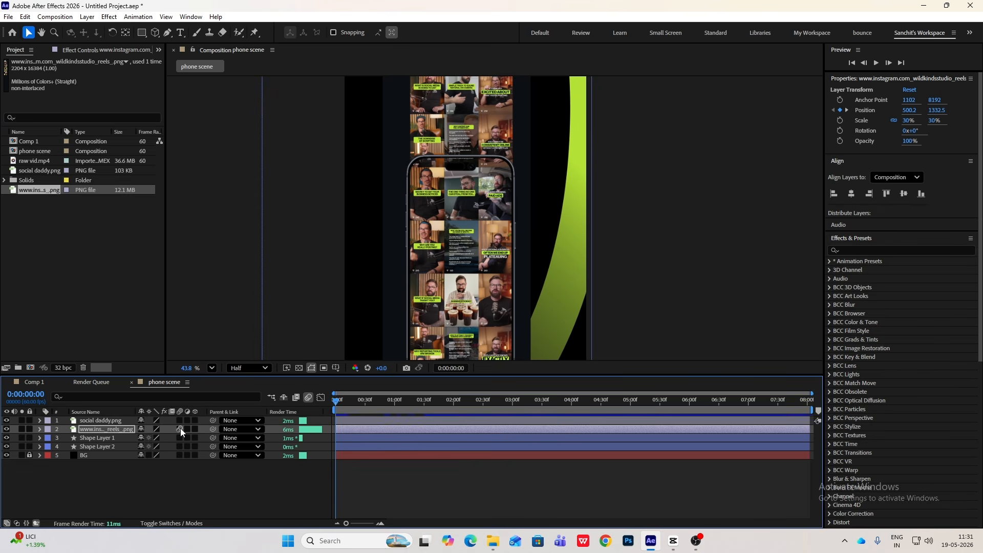
pyautogui.scroll(-2, 470, 205)
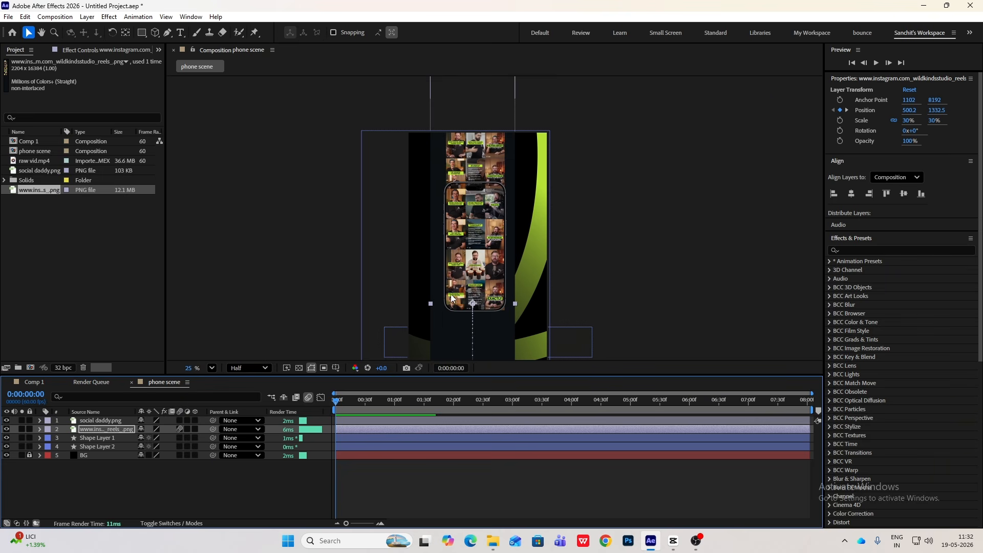
pyautogui.scroll(3, 478, 287)
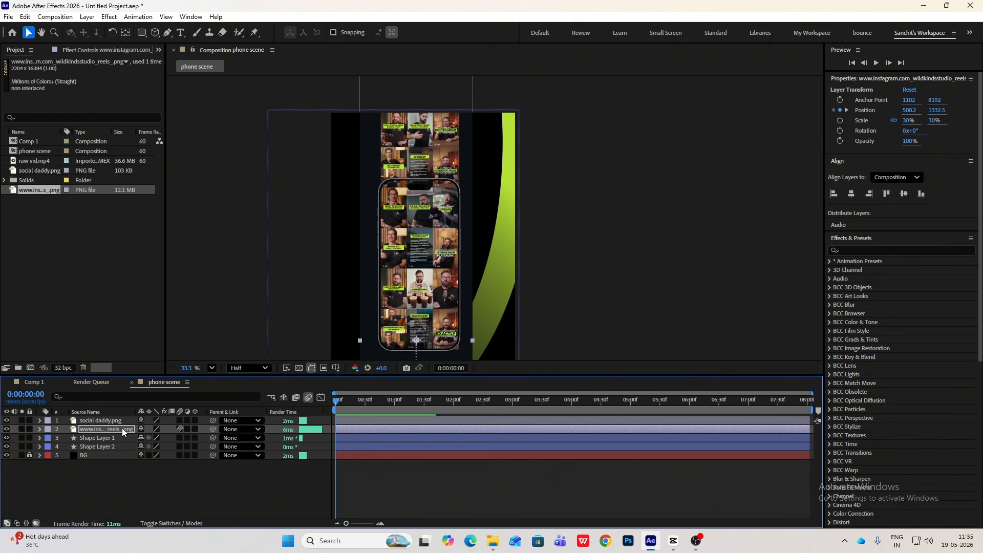
# Pre-compose the reels page layer as "page png", moving all attributes into the new composition.
pyautogui.hotkey('ctrl', 'shift', 'c')
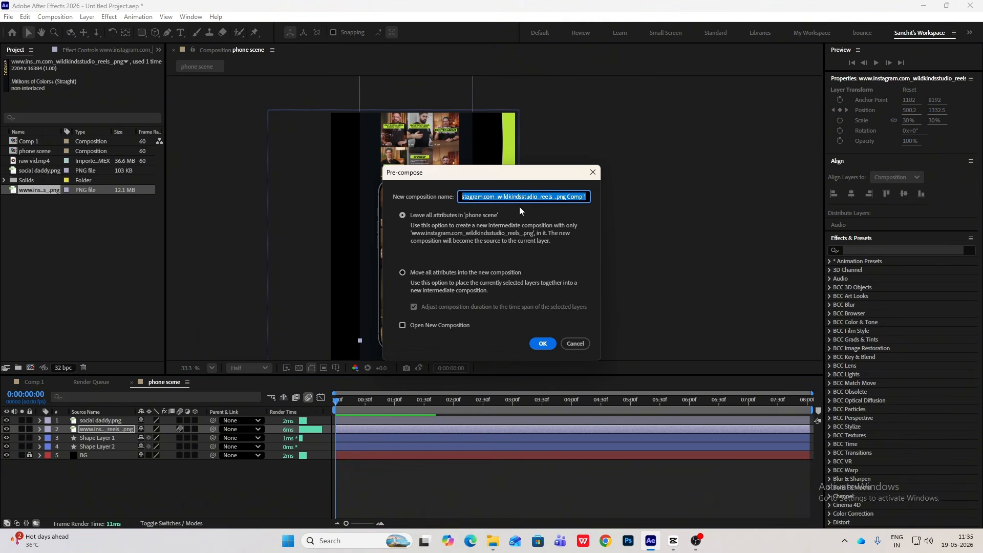
pyautogui.write('page')
pyautogui.write('png')
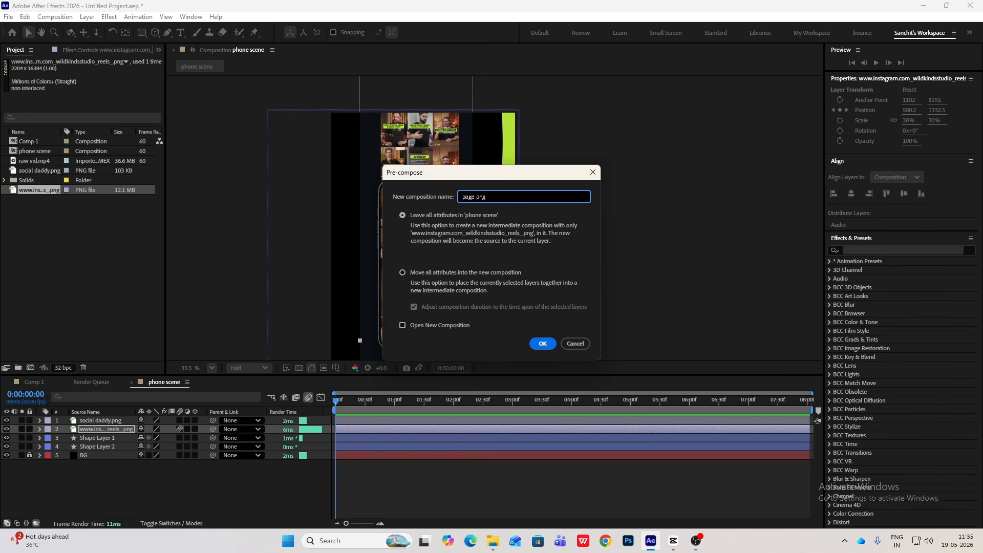
pyautogui.click(402, 272)
pyautogui.click(549, 345)
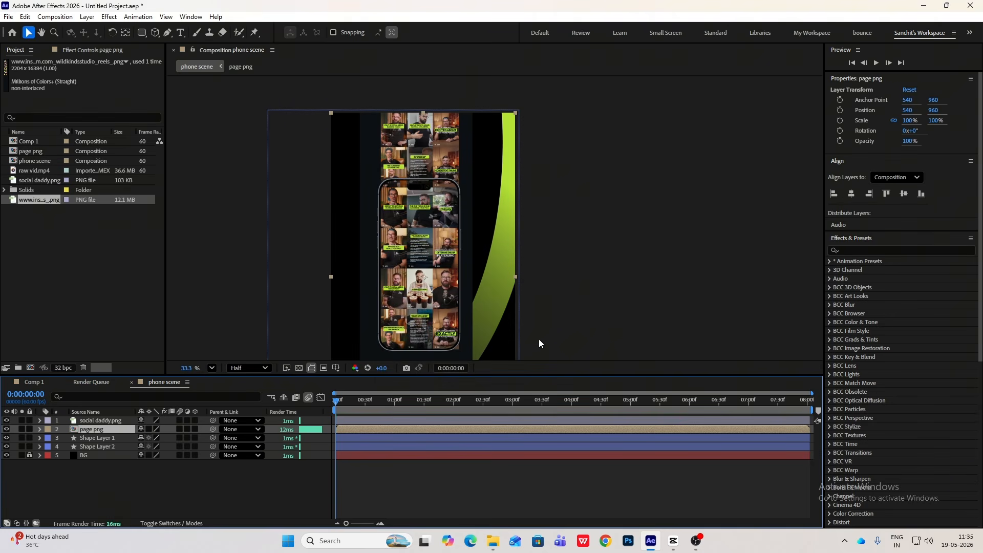
# Start a Pen mask on the page png layer, tracing the phone frame's upper edge, its right side and the lower-right rounded corner.
pyautogui.click(168, 32)
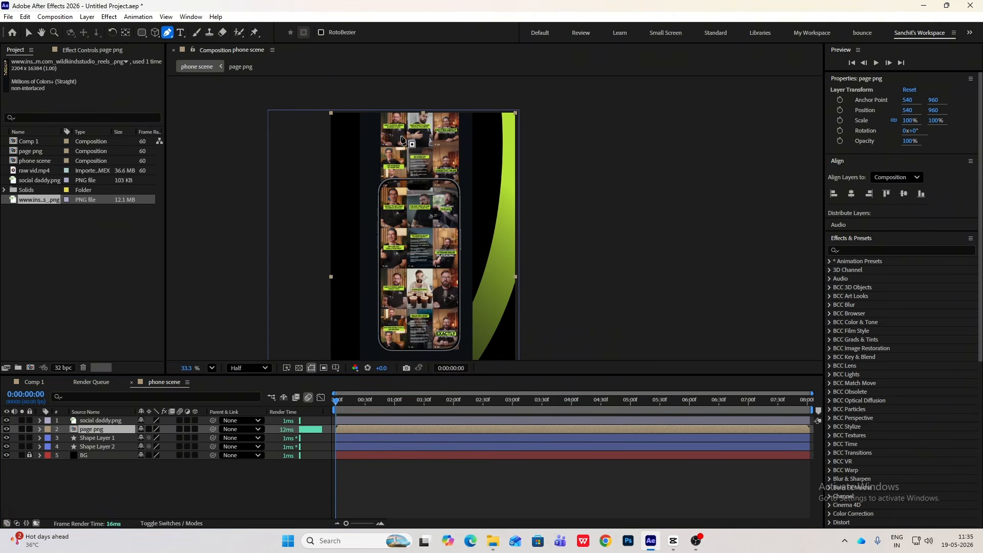
pyautogui.scroll(3, 401, 137)
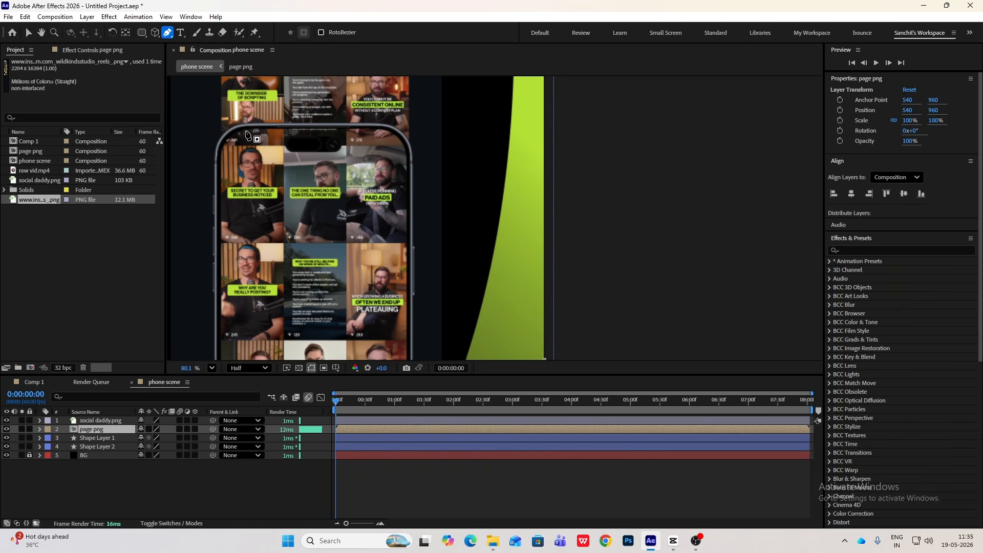
pyautogui.click(244, 128)
pyautogui.click(377, 128)
pyautogui.moveTo(405, 154); pyautogui.dragTo(409, 178)
pyautogui.moveTo(408, 333); pyautogui.dragTo(369, 94)
pyautogui.click(367, 269)
pyautogui.moveTo(344, 295); pyautogui.dragTo(320, 297)
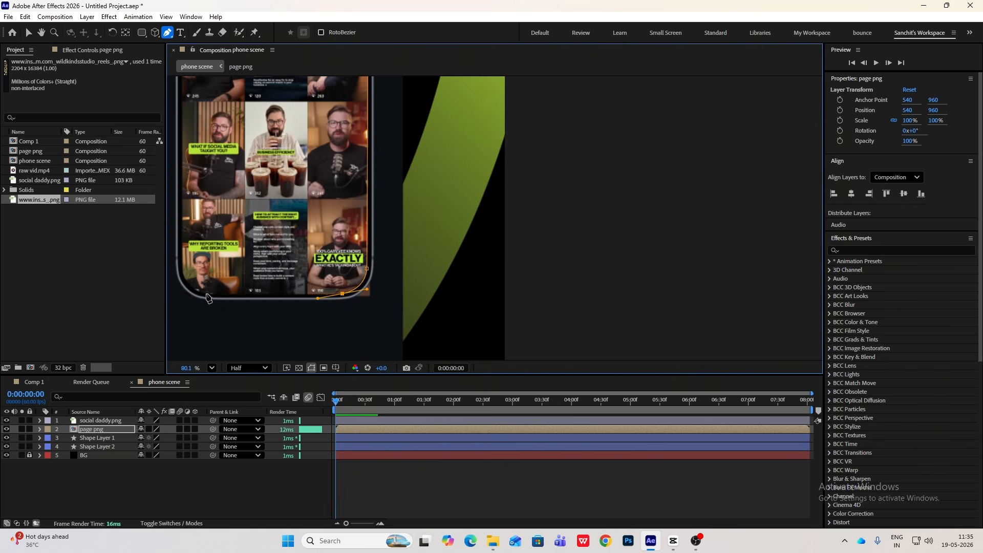
# Continue the page png mask around the lower-left corner and up the left side, closing the path at the phone frame's upper edge.
pyautogui.click(208, 296)
pyautogui.moveTo(183, 270); pyautogui.dragTo(180, 260)
pyautogui.moveTo(197, 105); pyautogui.dragTo(274, 352)
pyautogui.click(258, 168)
pyautogui.moveTo(282, 136); pyautogui.dragTo(308, 133)
pyautogui.moveTo(258, 168); pyautogui.dragTo(254, 167)
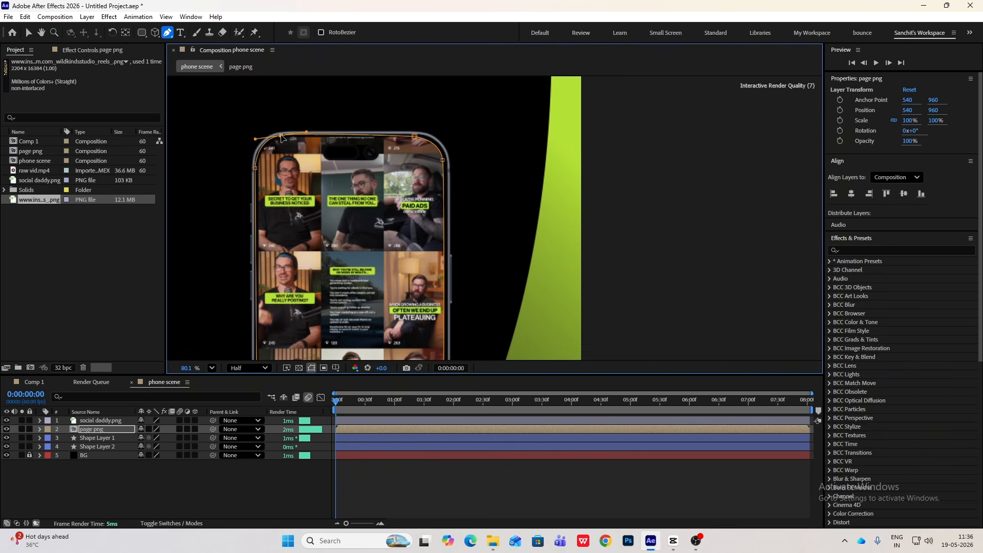
# Adjust the mask's right-hand corner points to fit the rounded phone frame, then scrub to about 2 seconds to check the masked scroll.
pyautogui.moveTo(443, 160); pyautogui.dragTo(417, 135)
pyautogui.moveTo(435, 328); pyautogui.dragTo(389, 92)
pyautogui.moveTo(398, 281); pyautogui.dragTo(399, 282)
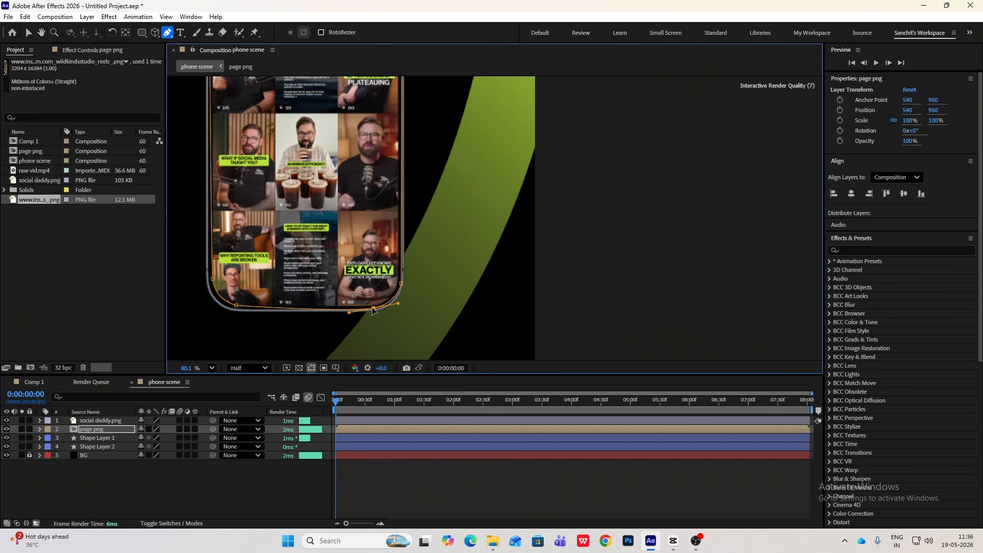
pyautogui.moveTo(246, 222); pyautogui.dragTo(287, 385)
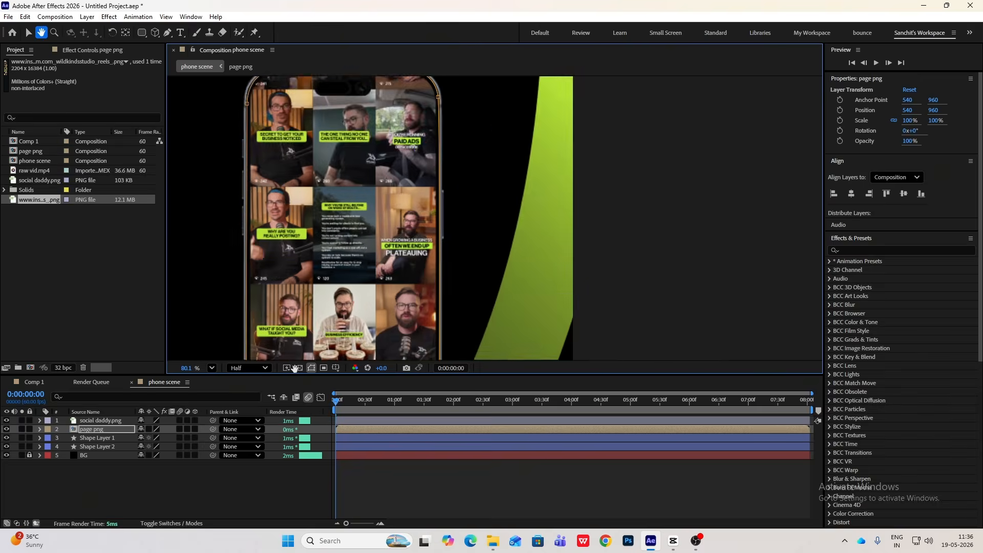
pyautogui.scroll(-2, 492, 288)
pyautogui.press('v')
pyautogui.click(520, 335)
pyautogui.moveTo(336, 407); pyautogui.dragTo(402, 474)
# Check the headline in the CapCut reference, return to After Effects and add a text layer reading "Here what you".
pyautogui.hotkey('alt', 'Tab')
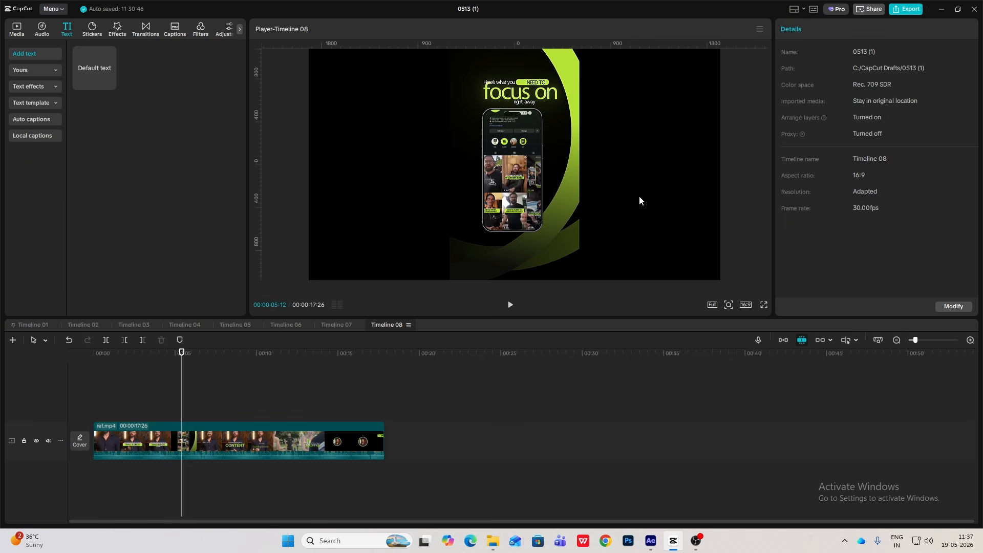
pyautogui.click(674, 545)
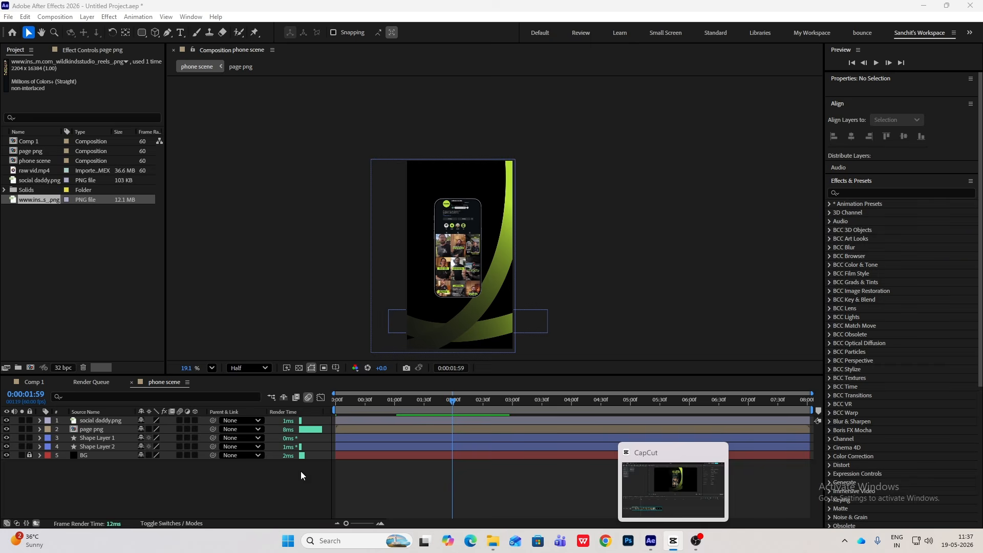
pyautogui.rightClick(634, 164)
pyautogui.moveTo(685, 170)
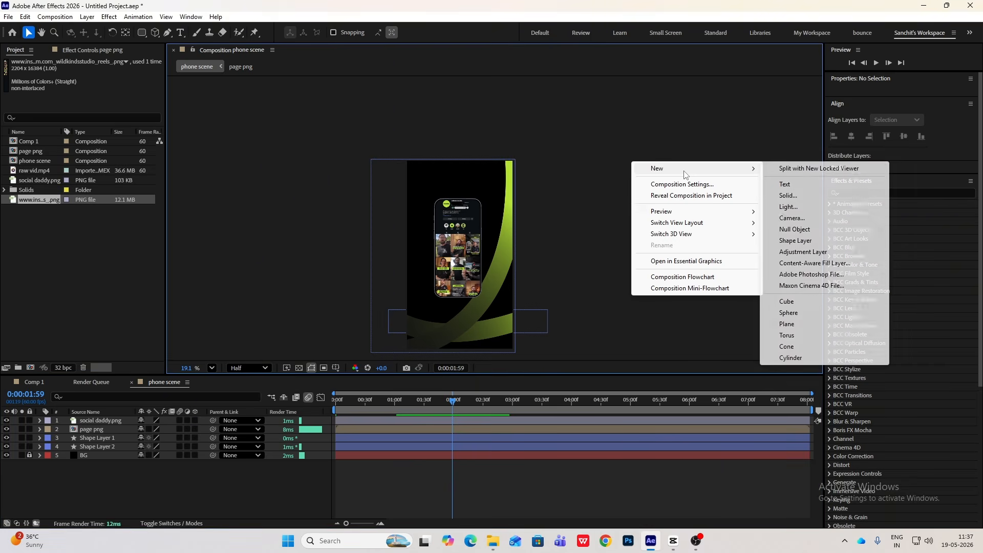
pyautogui.click(793, 187)
pyautogui.write('Here what you')
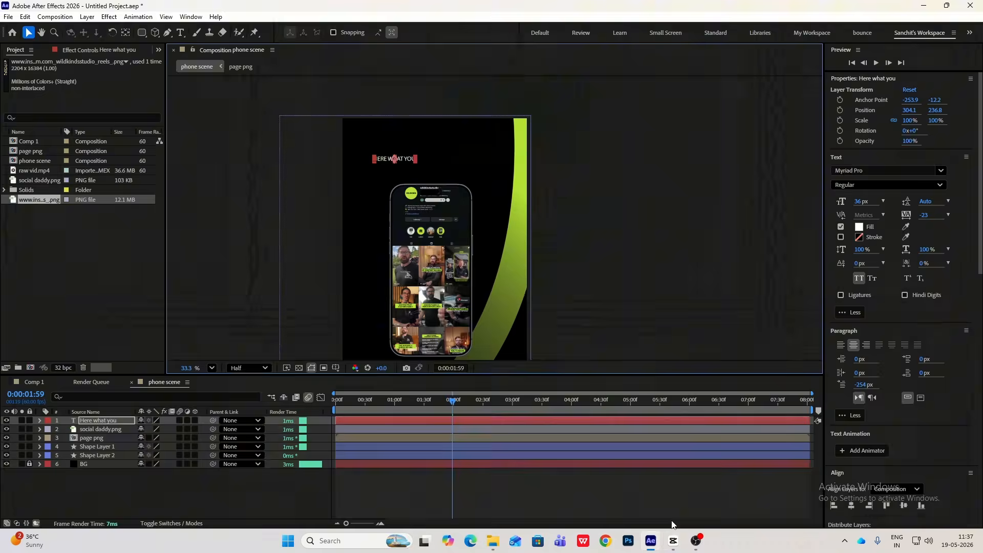
# Change the text to Nexa Extra Light without all caps and rewrite it as "Here what you".
pyautogui.doubleClick(392, 159)
pyautogui.press('BackSpace')
pyautogui.write('Here')
pyautogui.hotkey('ctrl', 'a')
pyautogui.click(882, 170)
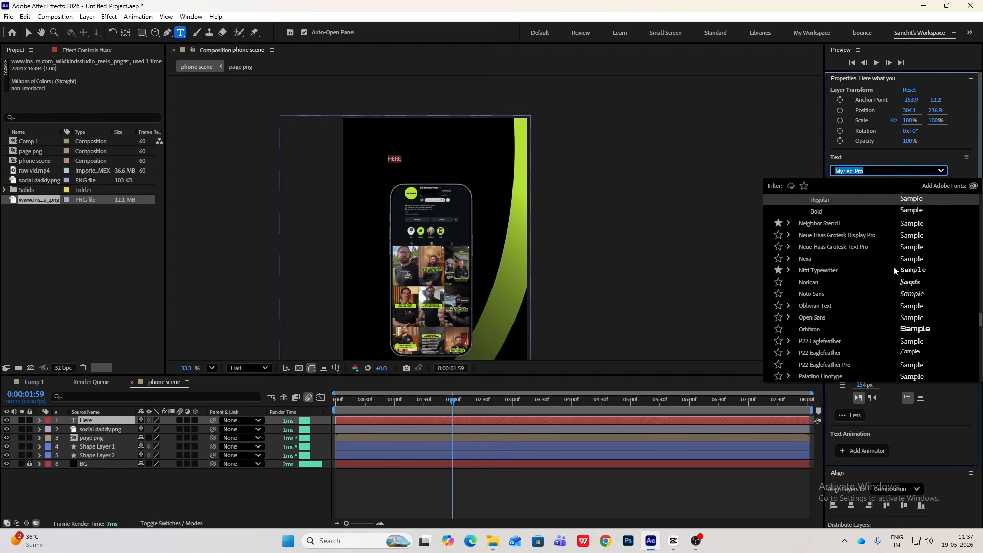
pyautogui.click(892, 258)
pyautogui.scroll(-2, 882, 348)
pyautogui.scroll(2, 882, 349)
pyautogui.hotkey('ctrl', 'z')
pyautogui.scroll(-4, 913, 275)
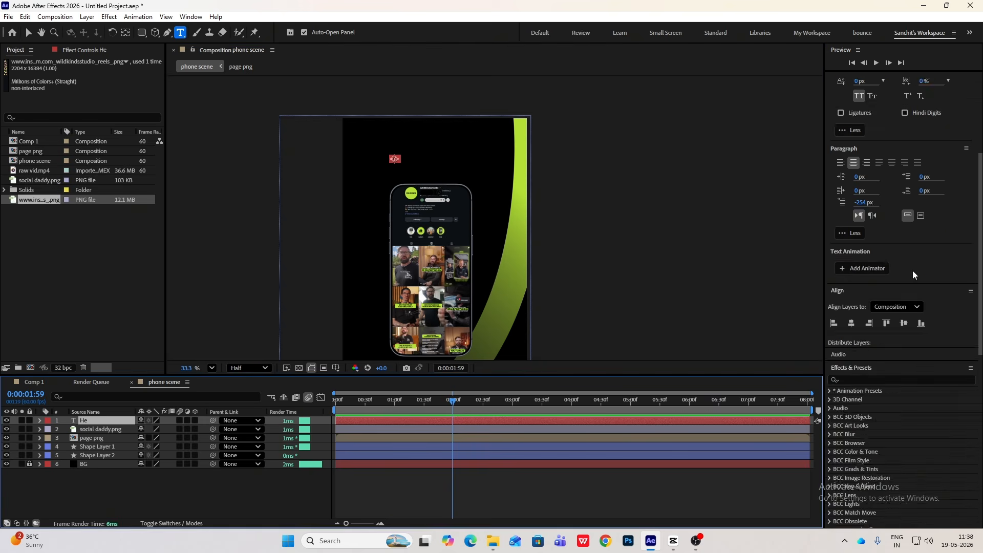
pyautogui.scroll(4, 913, 275)
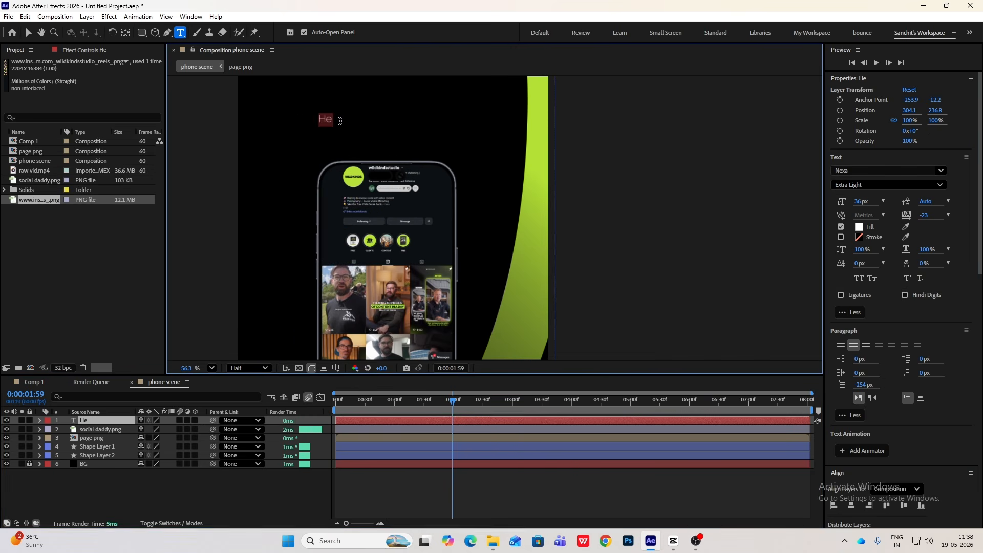
pyautogui.write('re what you')
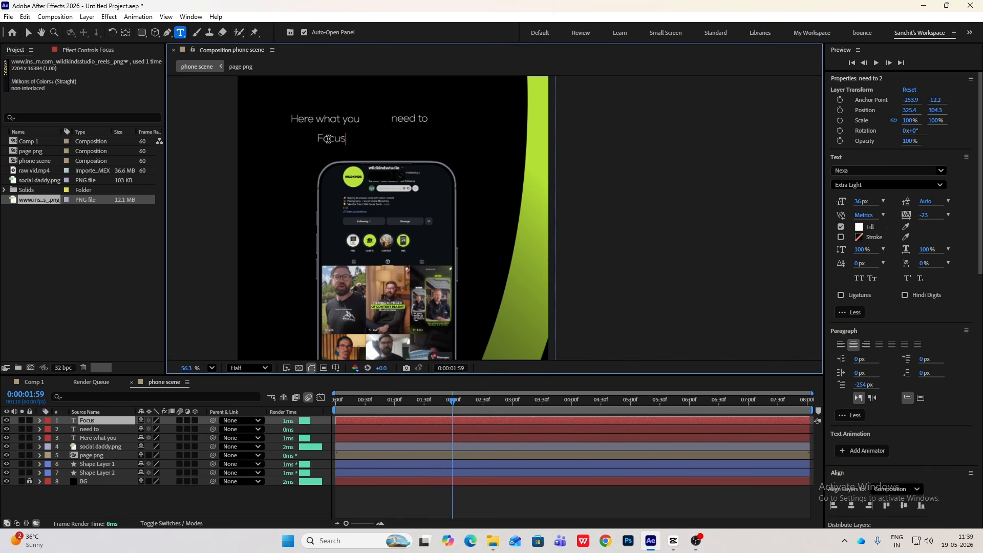
# Compare the four headline text layers with the text layout in the CapCut reference and return to After Effects.
pyautogui.click(673, 540)
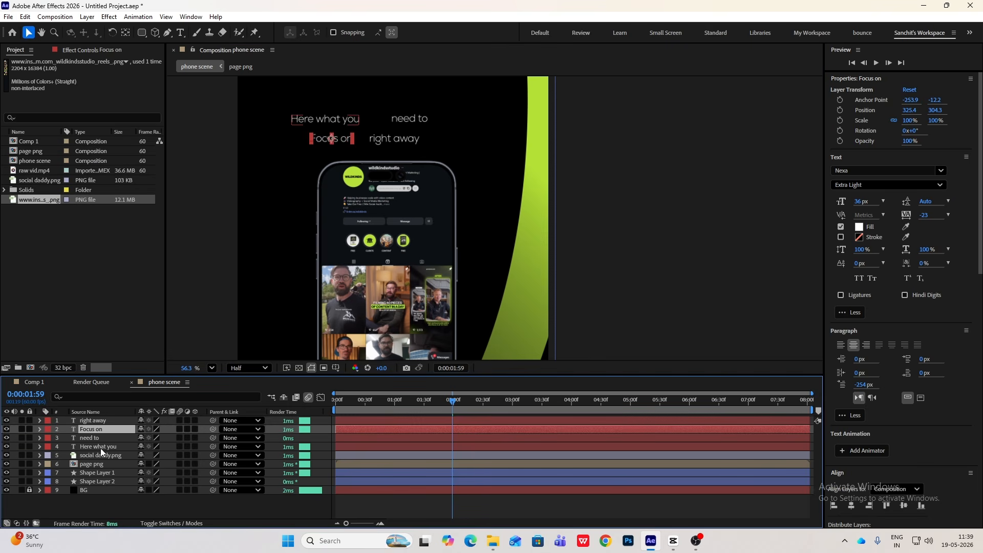
pyautogui.click(101, 448)
pyautogui.click(88, 438)
pyautogui.click(93, 429)
pyautogui.click(98, 422)
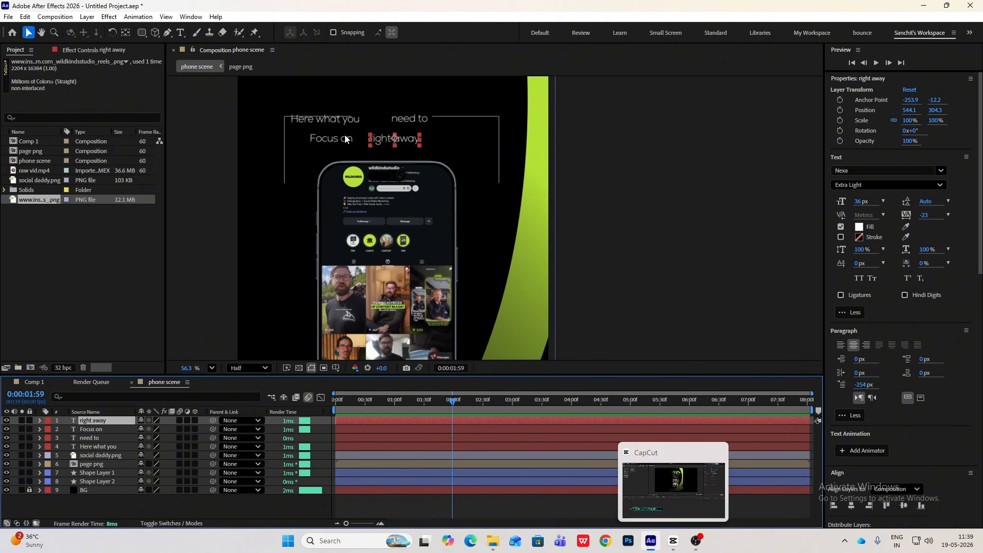
pyautogui.click(675, 544)
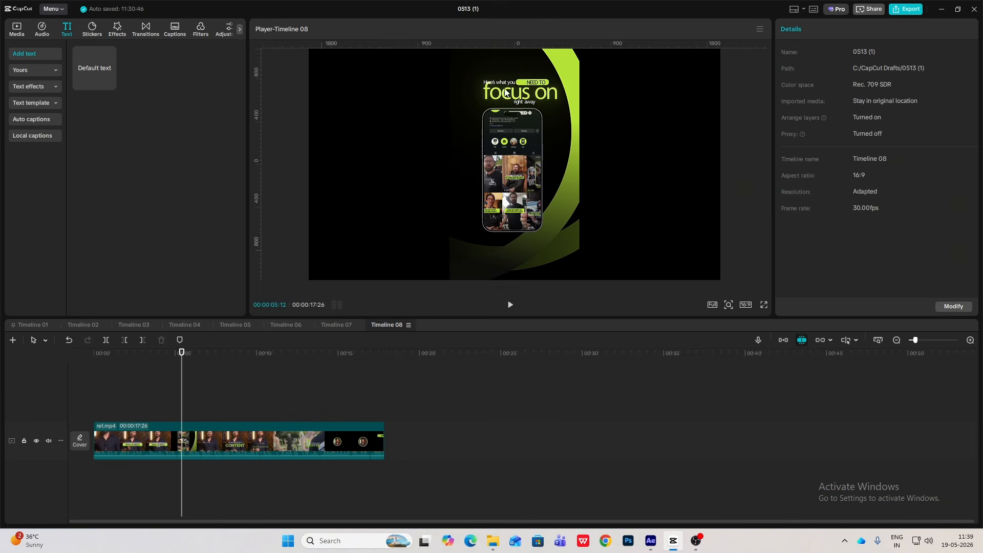
pyautogui.click(679, 546)
# Move "Here what you" to the right towards "need to" and nudge "need to" slightly right on the headline's first line.
pyautogui.moveTo(326, 123); pyautogui.dragTo(342, 121)
pyautogui.click(409, 120)
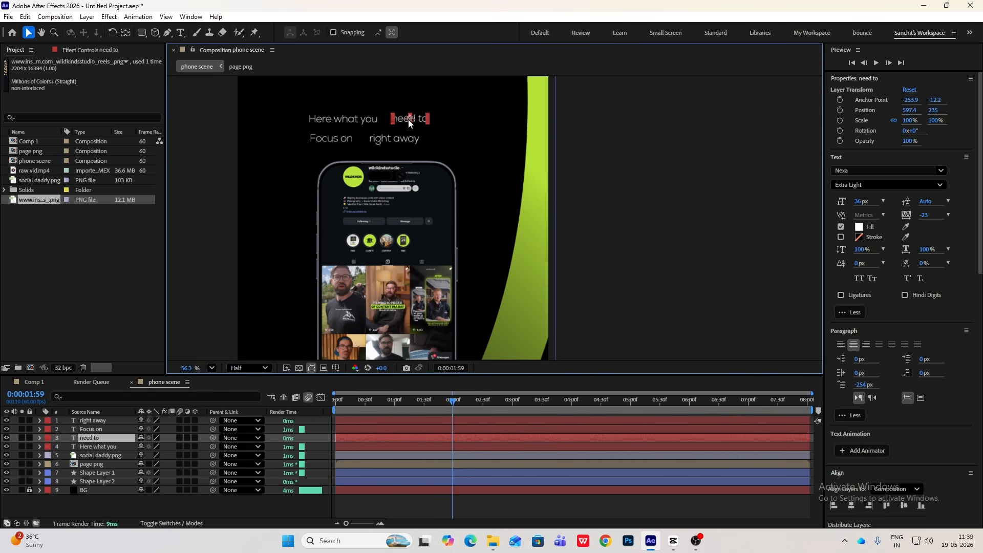
pyautogui.click(589, 357)
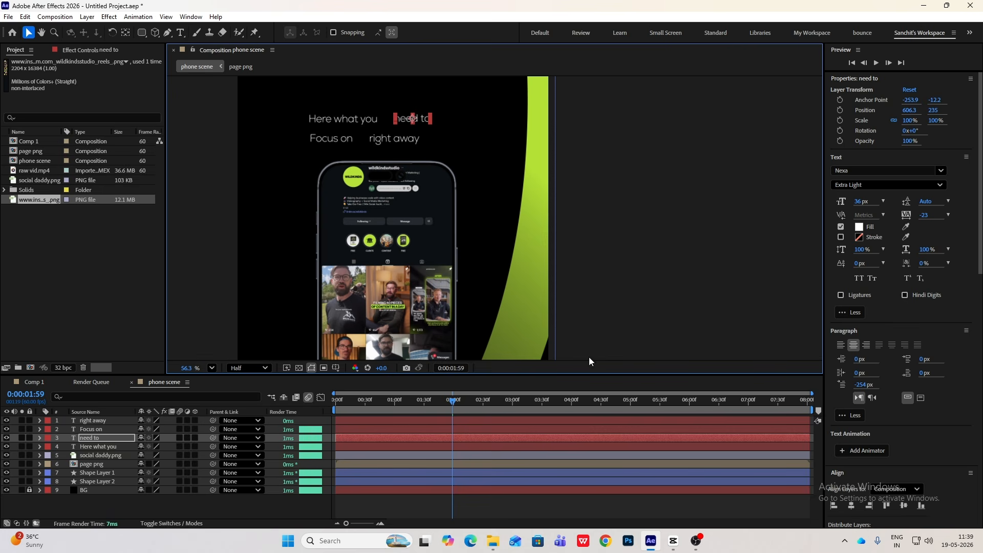
# Scale "Focus on" to 290% and place it under the first line, then move "right away" below it.
pyautogui.click(343, 142)
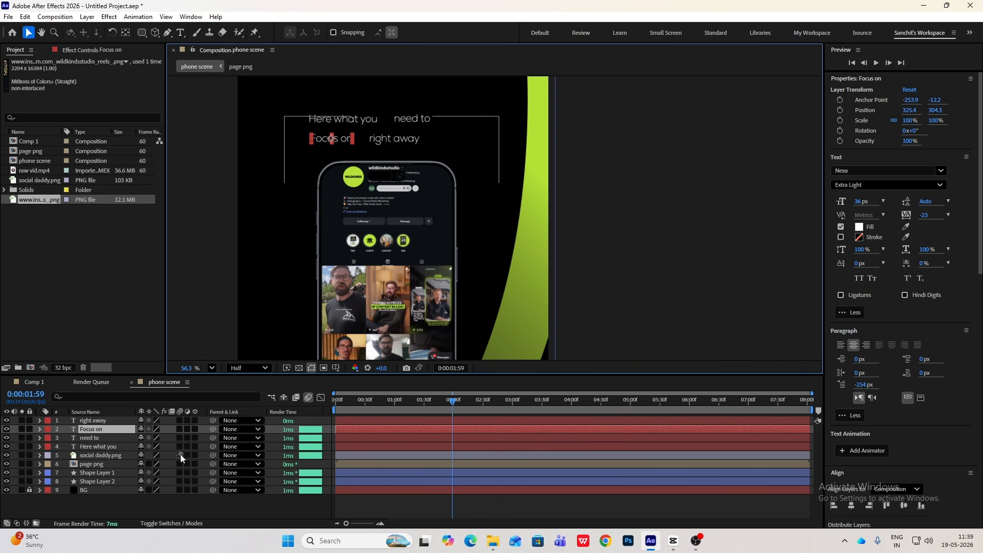
pyautogui.press('s')
pyautogui.moveTo(176, 439); pyautogui.dragTo(368, 137)
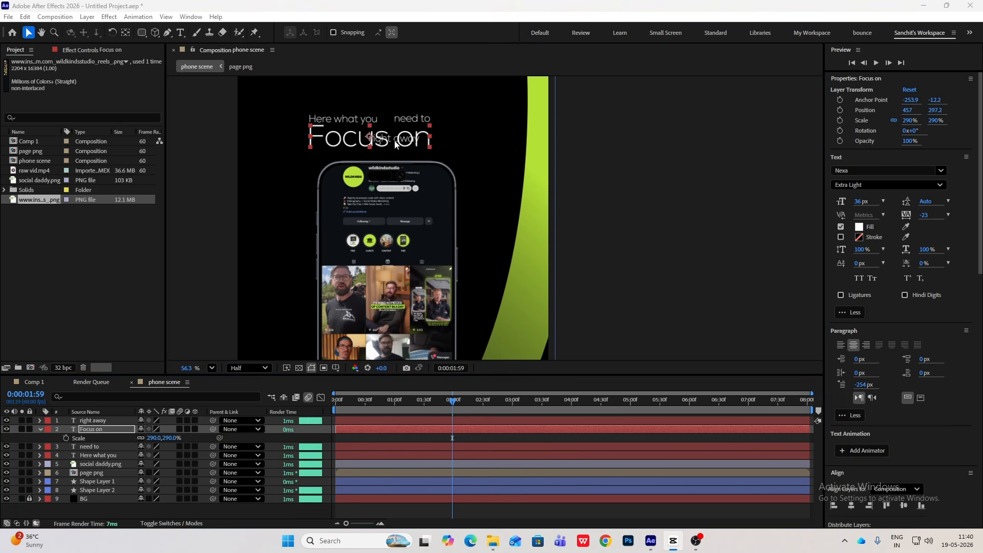
pyautogui.click(40, 432)
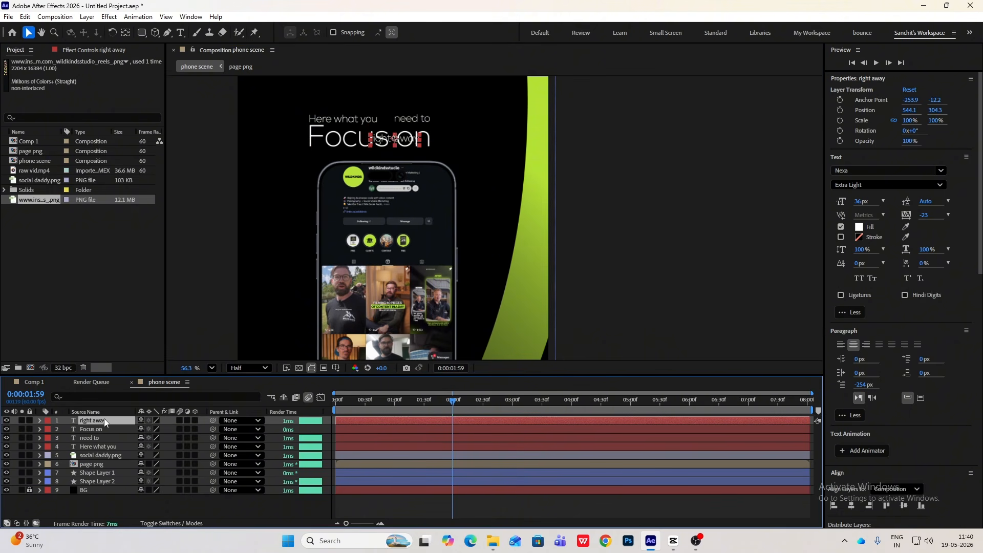
pyautogui.moveTo(399, 140); pyautogui.dragTo(407, 153)
pyautogui.click(465, 127)
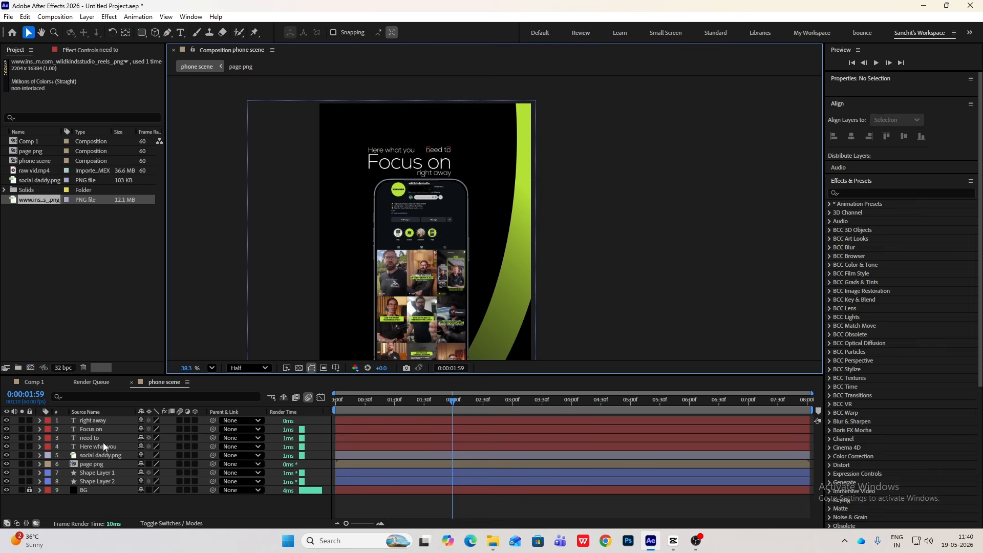
# Select all four text layers and shift them together to the right so the headline sits centred above the phone.
pyautogui.click(103, 447)
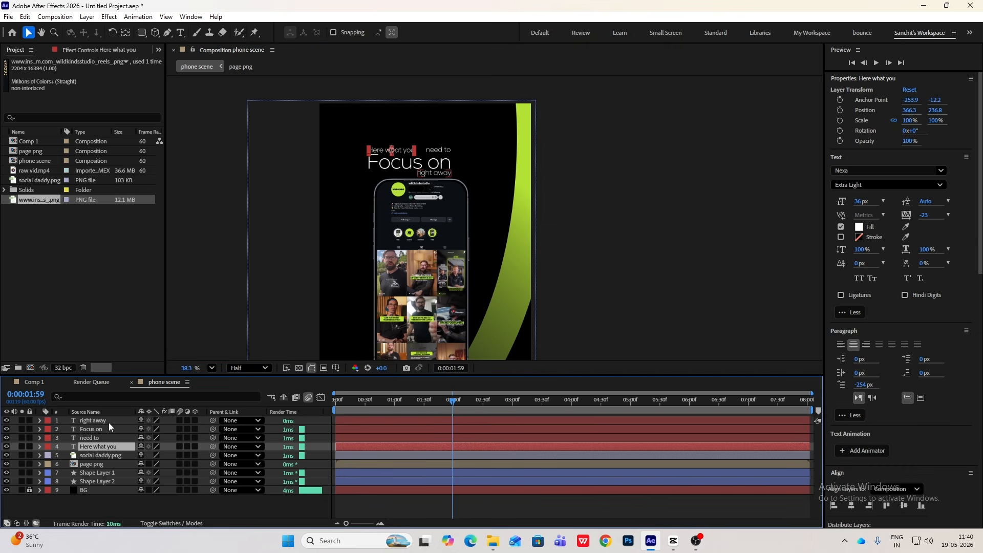
pyautogui.keyDown('shift'); pyautogui.click(109, 421); pyautogui.keyUp('shift')
pyautogui.moveTo(410, 164); pyautogui.dragTo(419, 164)
pyautogui.scroll(-2, 432, 167)
pyautogui.click(606, 199)
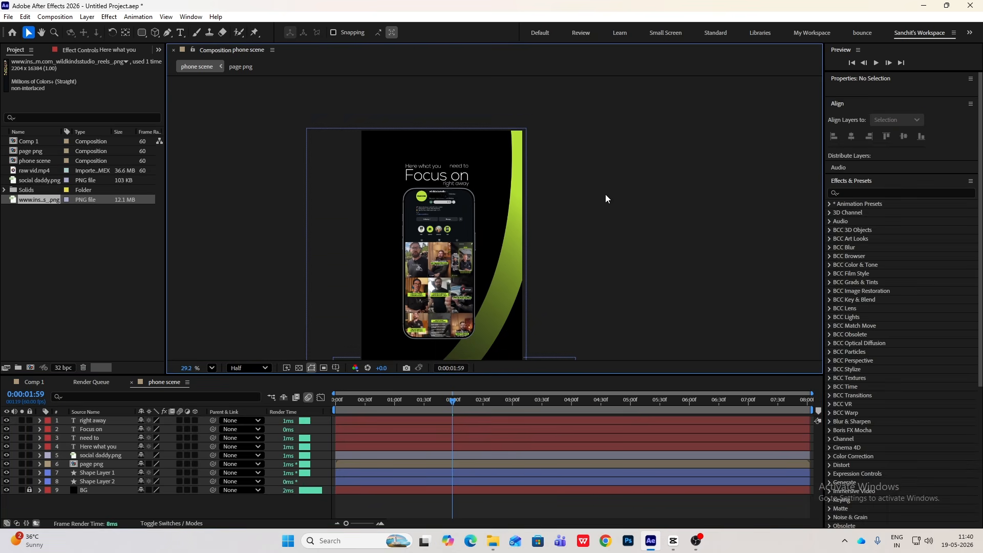
pyautogui.scroll(1, 449, 197)
# Check the headline weight in the CapCut reference and set "Focus on" to the Heavy font style in After Effects.
pyautogui.click(674, 540)
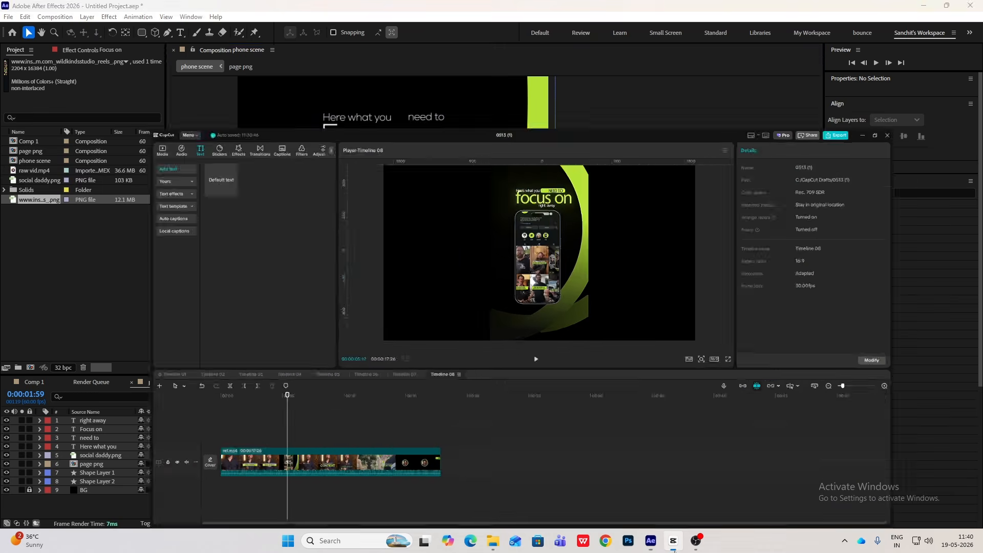
pyautogui.click(673, 548)
pyautogui.click(362, 145)
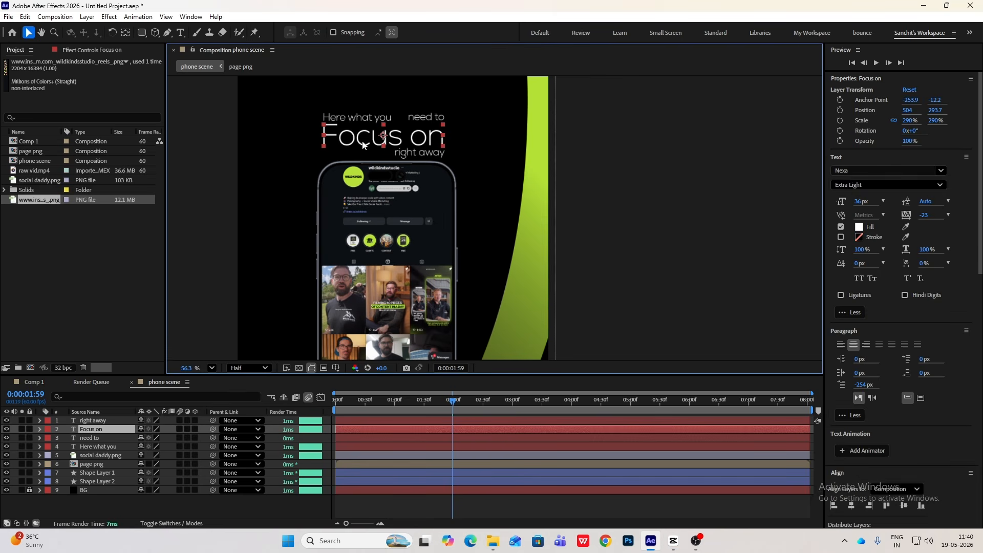
pyautogui.click(860, 185)
pyautogui.click(848, 210)
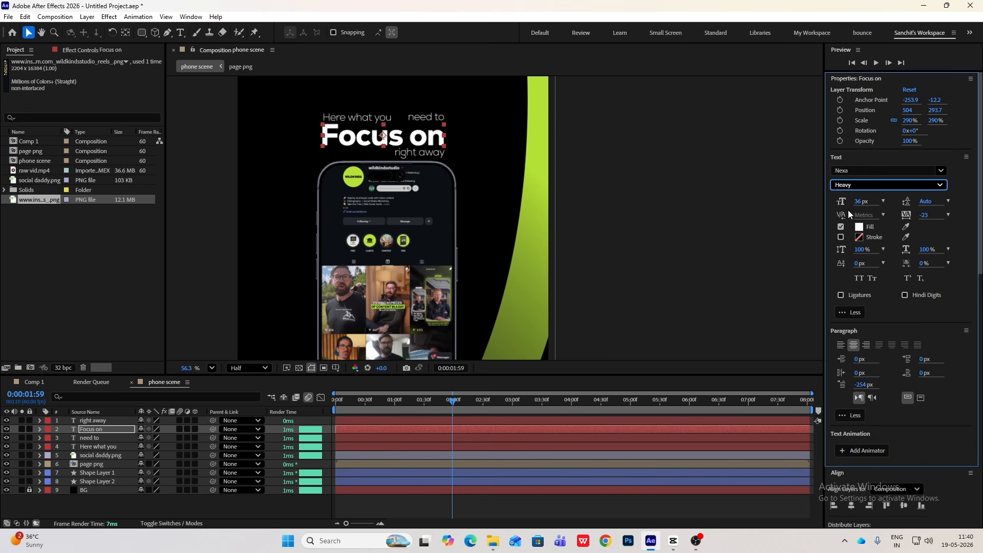
pyautogui.click(622, 162)
# Fill the "Focus on" text with the bright green sampled from the curve's upper part.
pyautogui.click(381, 143)
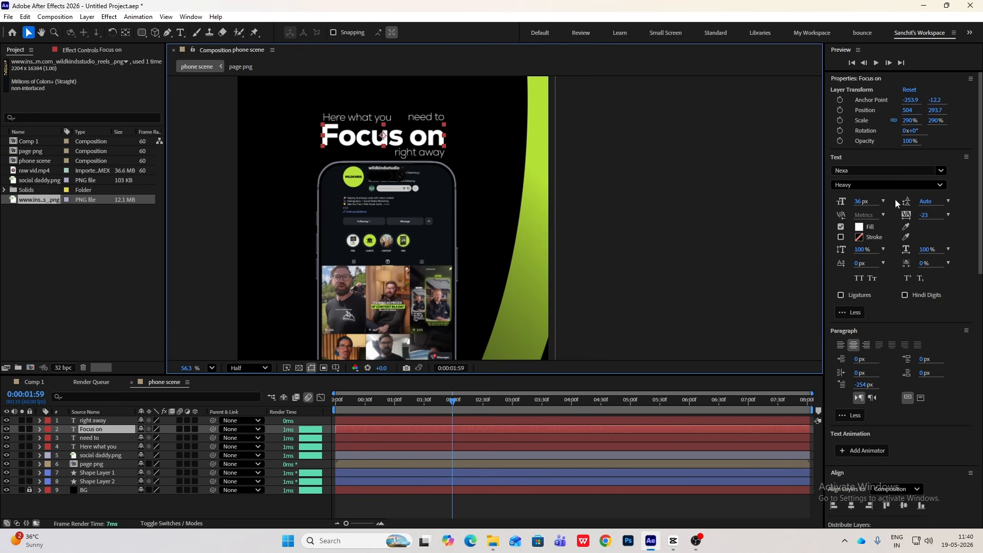
pyautogui.click(905, 228)
pyautogui.click(546, 99)
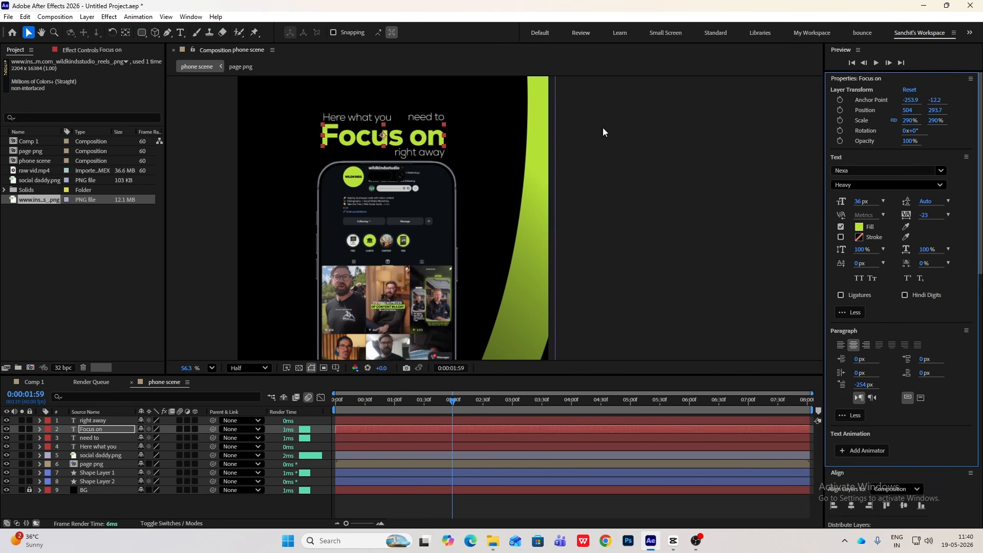
pyautogui.click(721, 188)
# Examine how the headline words appear around 3 seconds in the CapCut reference, then return to After Effects.
pyautogui.click(674, 542)
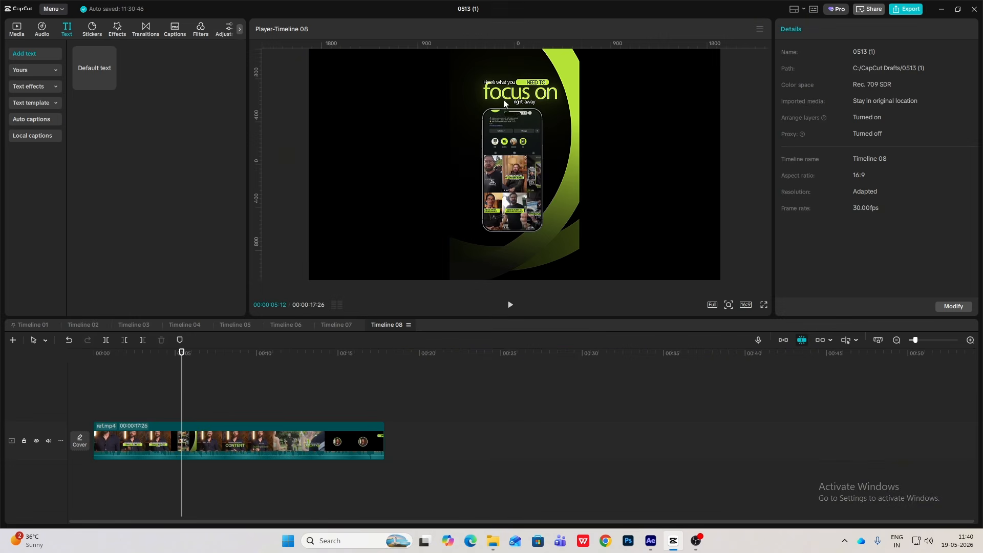
pyautogui.moveTo(184, 404); pyautogui.dragTo(146, 404)
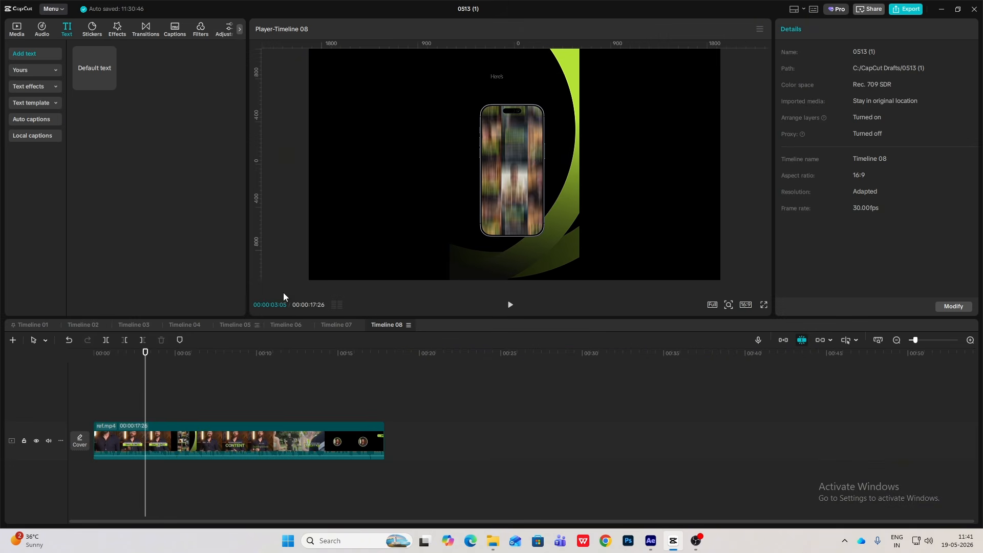
pyautogui.click(650, 541)
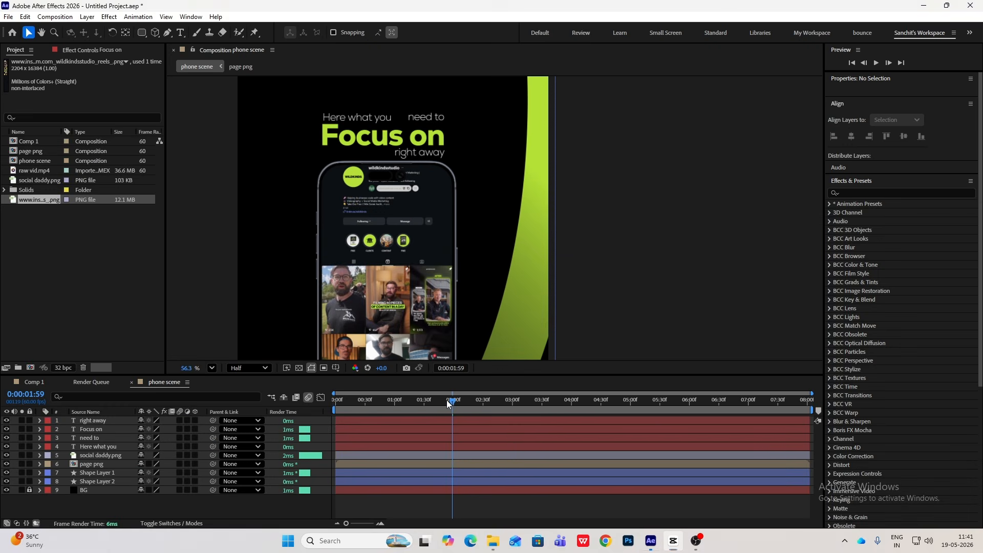
# Return to the first frame, add an Opacity animator to the "Here what you" text and set its opacity to 0%.
pyautogui.moveTo(446, 401); pyautogui.dragTo(158, 449)
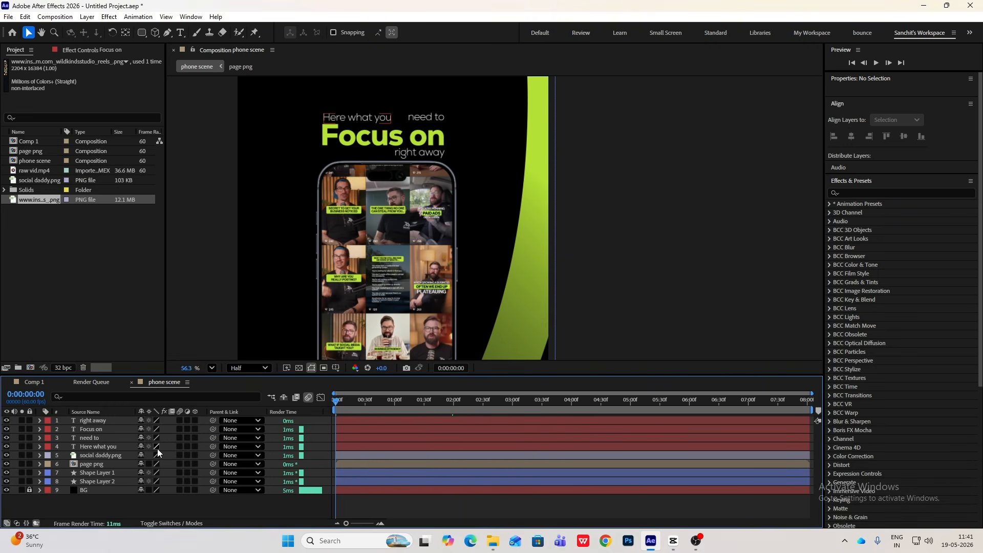
pyautogui.click(121, 447)
pyautogui.click(39, 446)
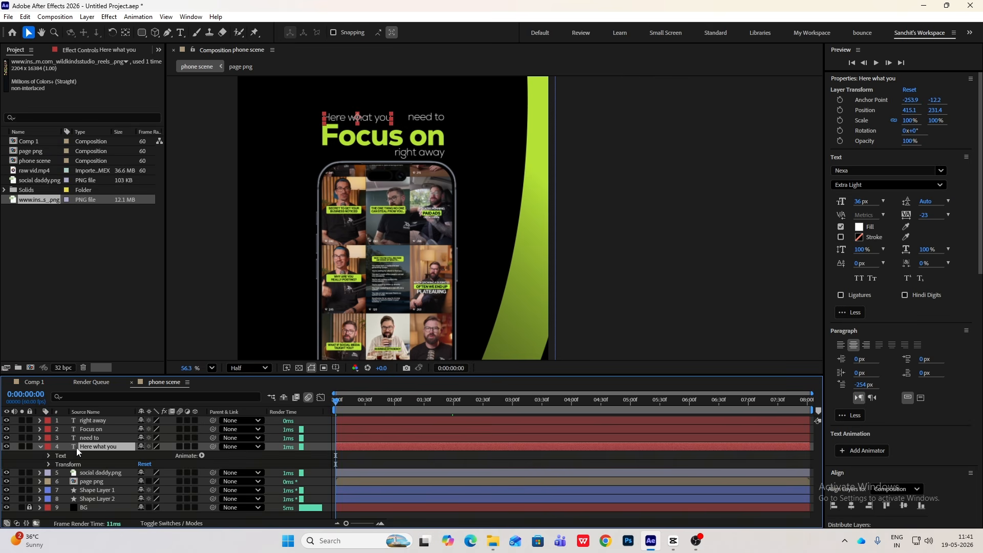
pyautogui.click(201, 455)
pyautogui.click(241, 299)
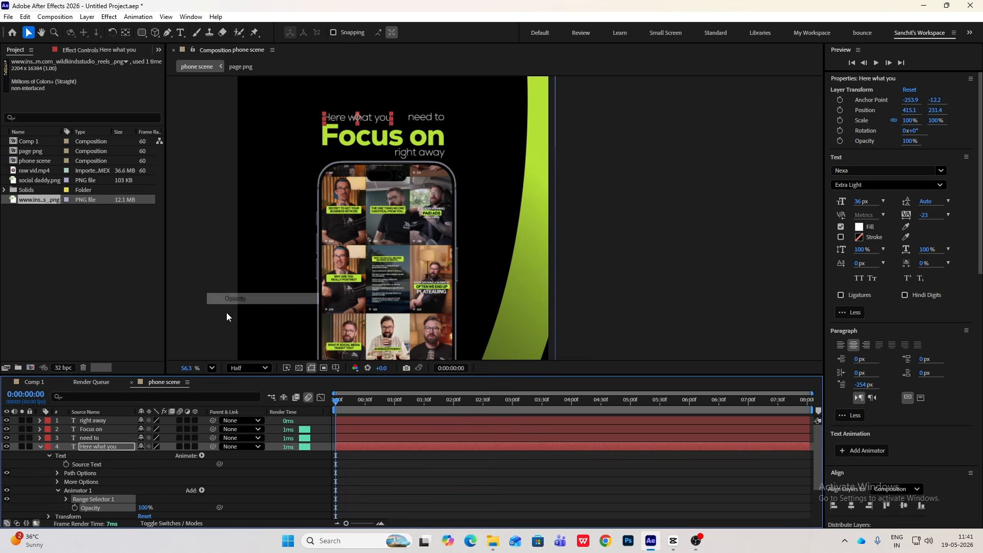
pyautogui.scroll(-2, 94, 474)
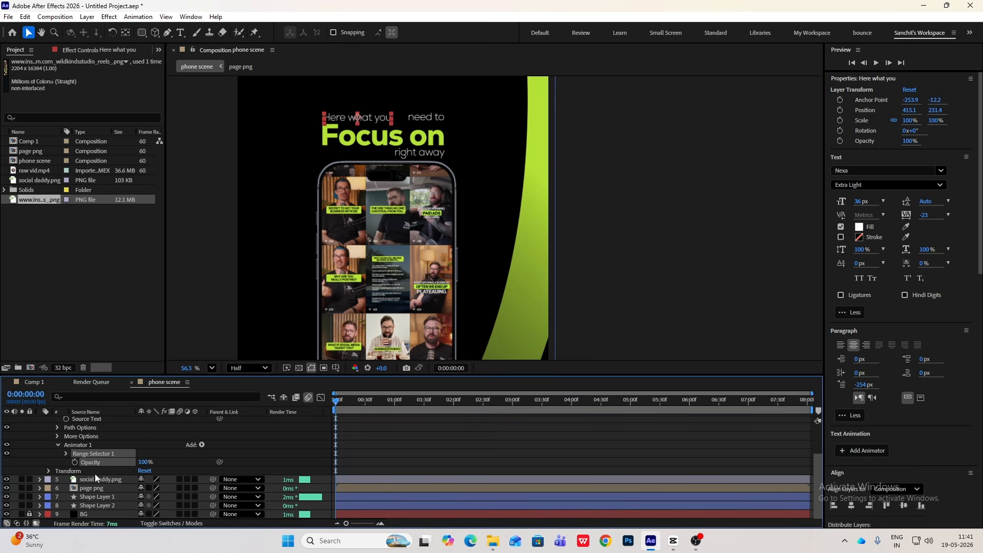
pyautogui.click(66, 454)
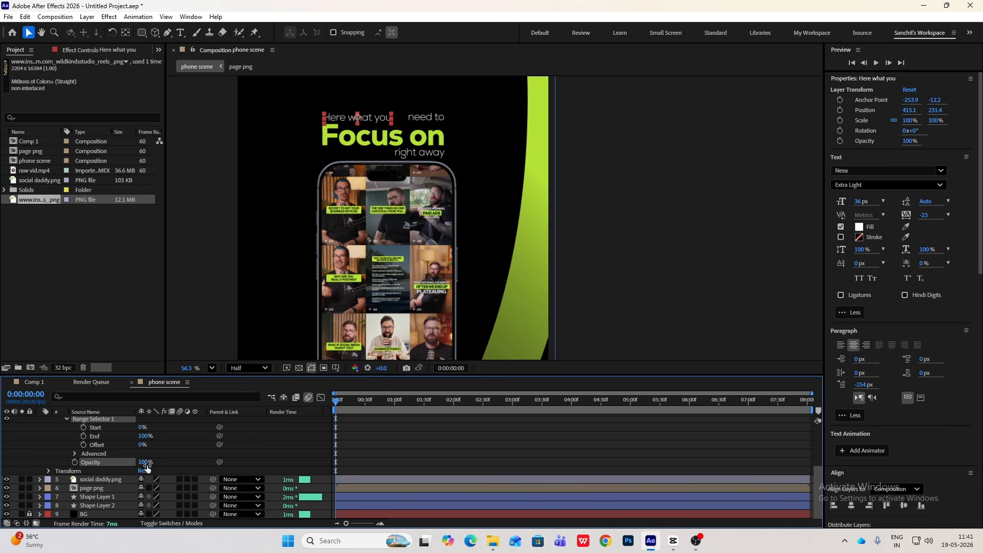
pyautogui.moveTo(146, 465); pyautogui.dragTo(86, 471)
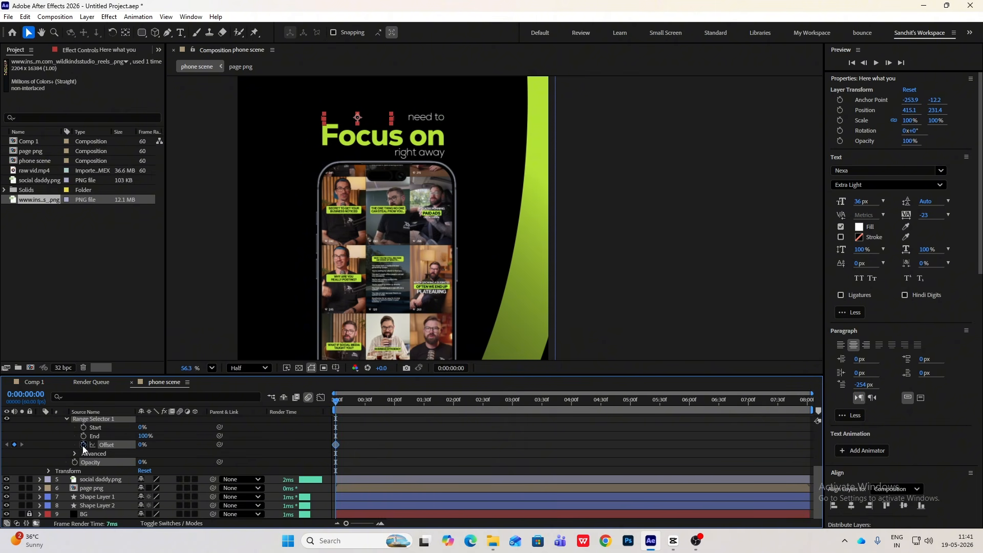
# Keyframe the range selector's Offset on "Here what you" from 0% at the start to 100% at 0:00:01:00.
pyautogui.moveTo(342, 404); pyautogui.dragTo(397, 425)
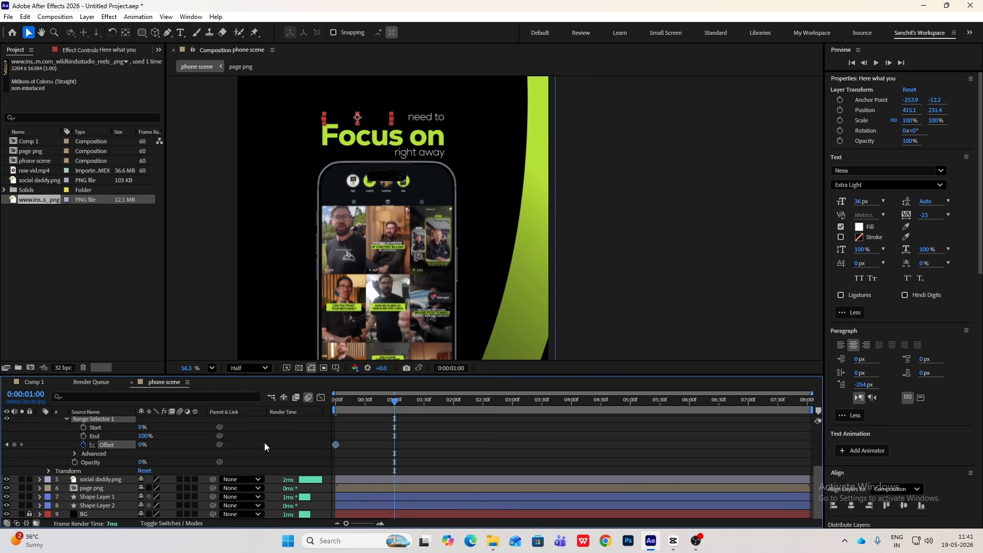
pyautogui.click(14, 445)
pyautogui.moveTo(142, 447); pyautogui.dragTo(264, 451)
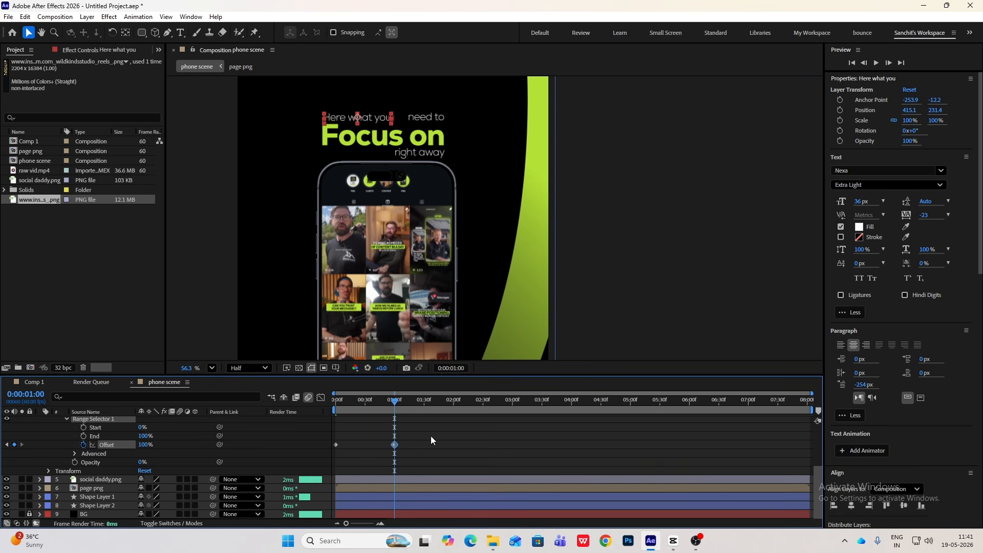
# Apply Easy Ease to both Offset keyframes, shape the speed curve so it peaks early, and preview the reveal.
pyautogui.moveTo(431, 435); pyautogui.dragTo(329, 458)
pyautogui.press('F9')
pyautogui.click(320, 398)
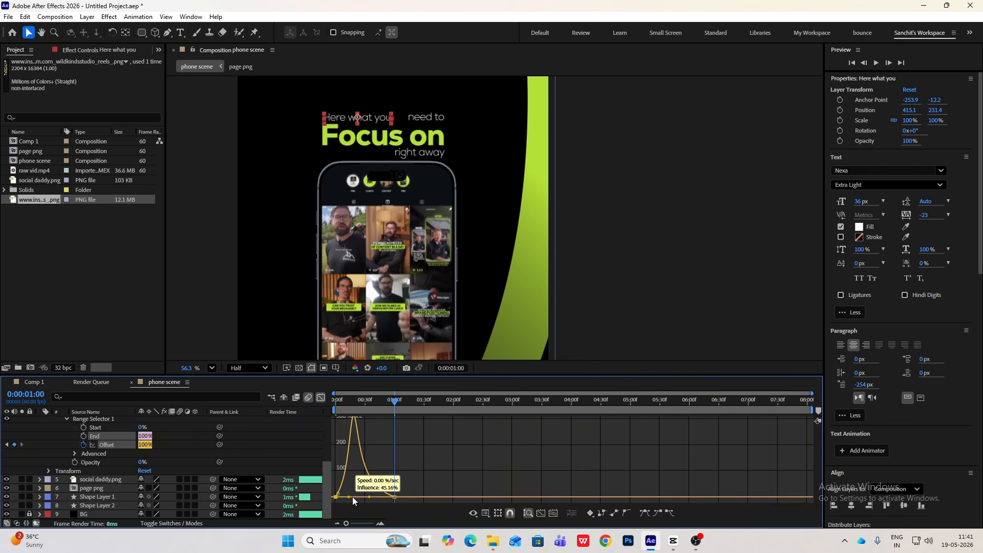
pyautogui.click(320, 398)
pyautogui.press('Home')
pyautogui.press('space')
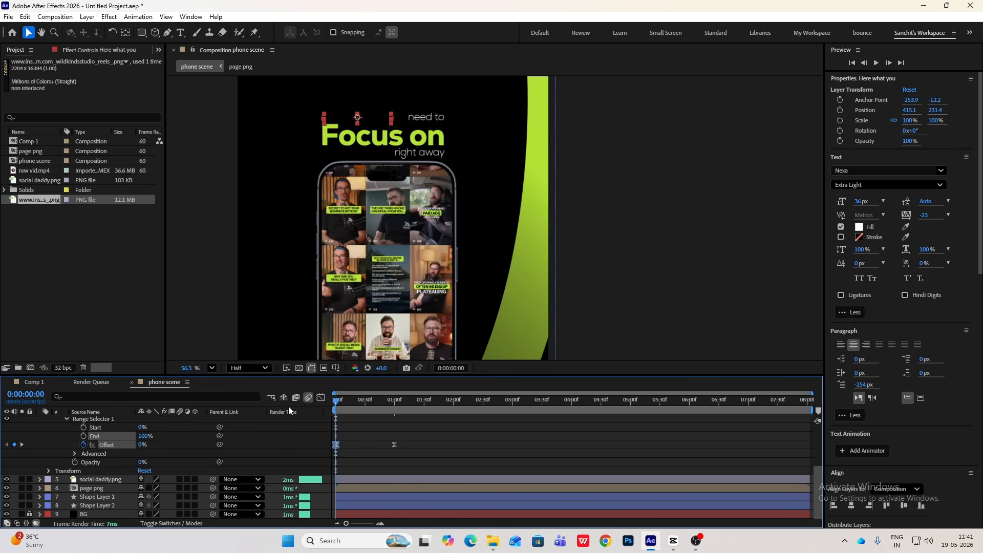
pyautogui.click(315, 443)
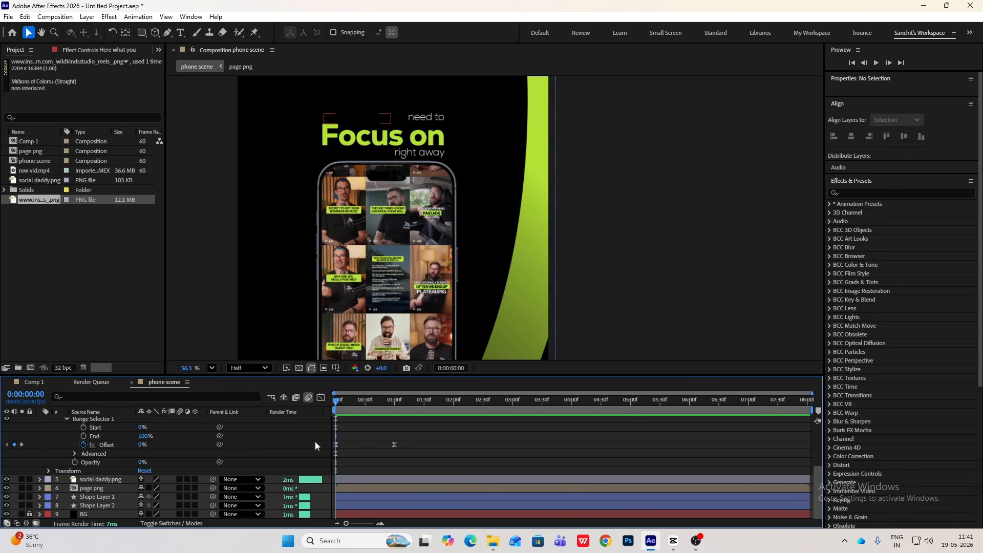
# Examine how the headline's first words fade in just after 3 seconds in the CapCut reference, then return to After Effects.
pyautogui.click(669, 546)
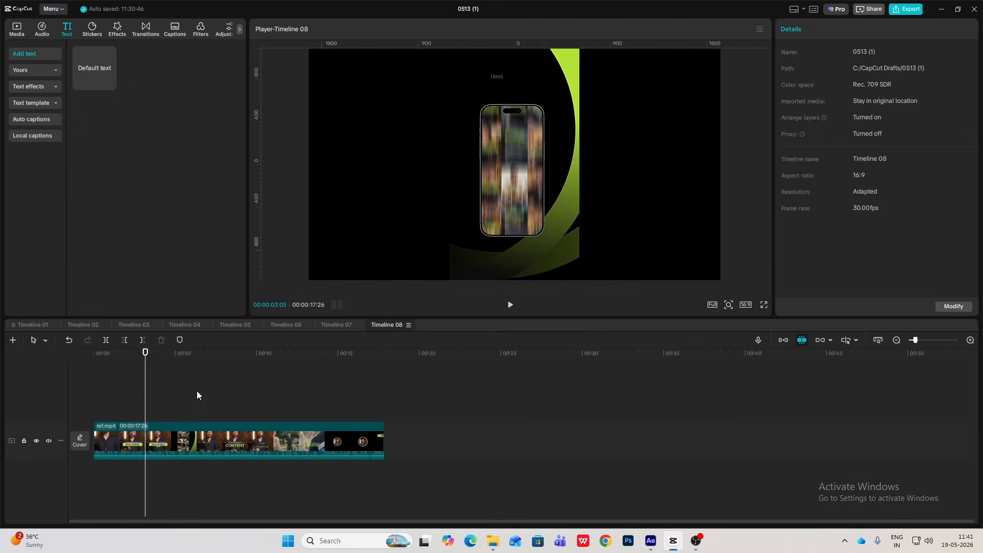
pyautogui.moveTo(145, 397)
pyautogui.mouseDown()
pyautogui.moveTo(156, 397)
pyautogui.moveTo(147, 398)
pyautogui.mouseUp()
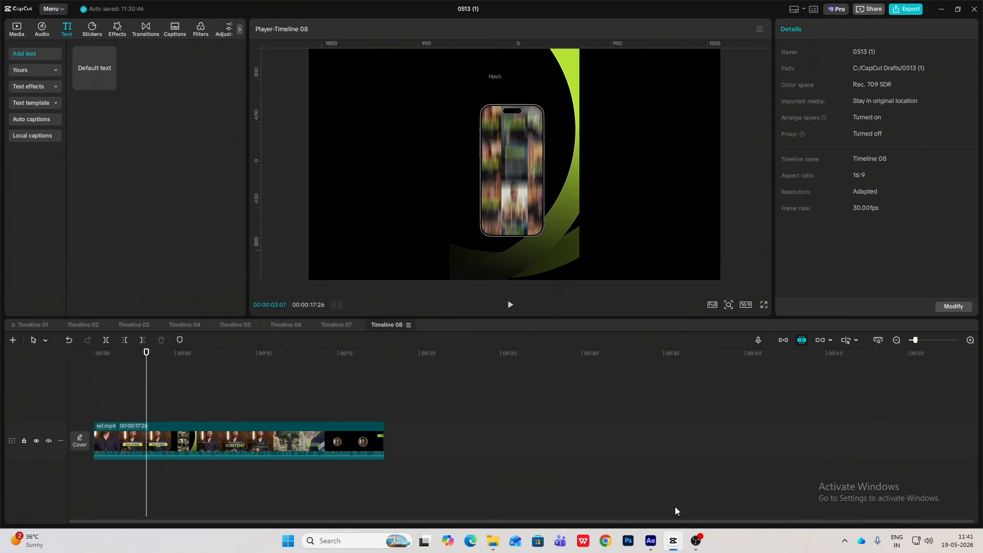
pyautogui.click(672, 543)
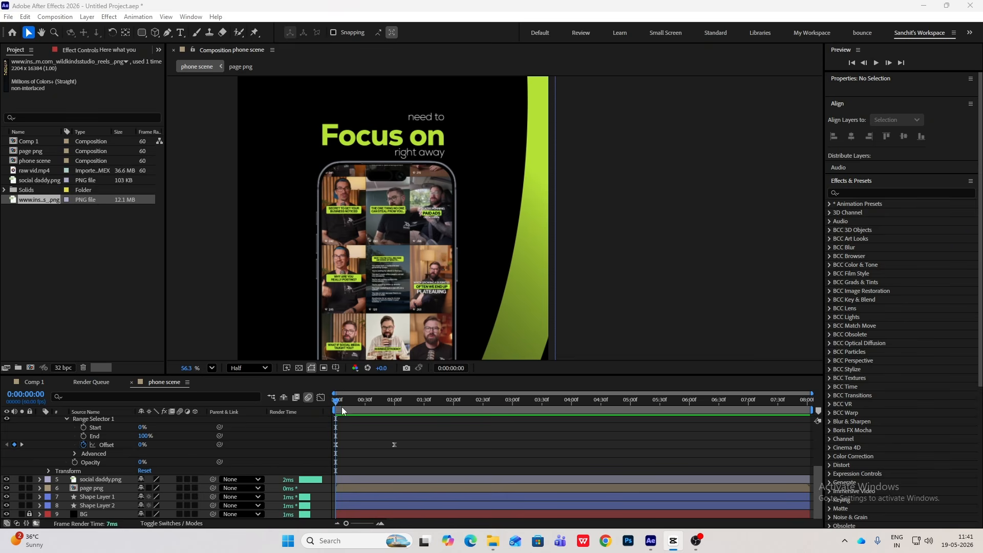
# Base the "Here what you" range selector on Words instead of Characters and check the reveal over the first second.
pyautogui.moveTo(339, 403); pyautogui.dragTo(361, 420)
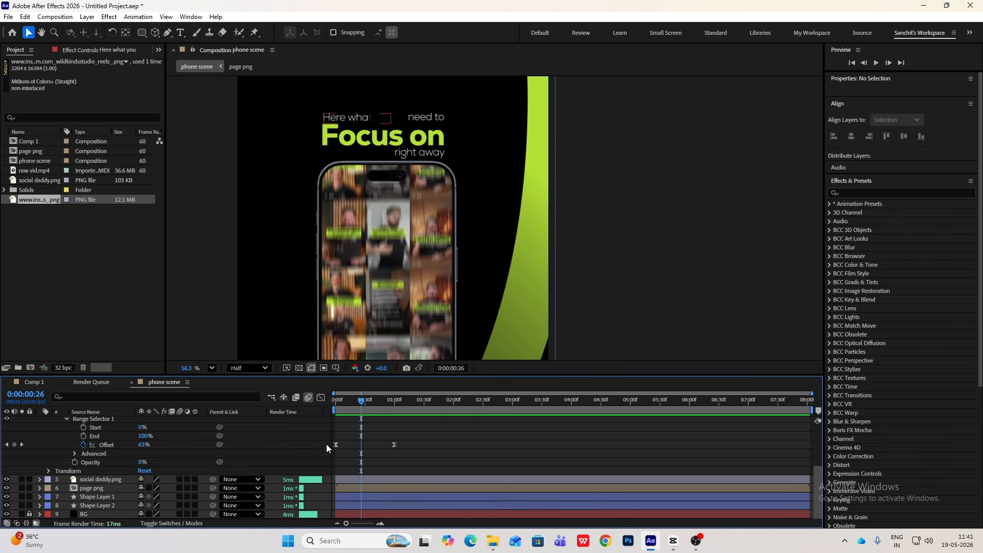
pyautogui.click(75, 453)
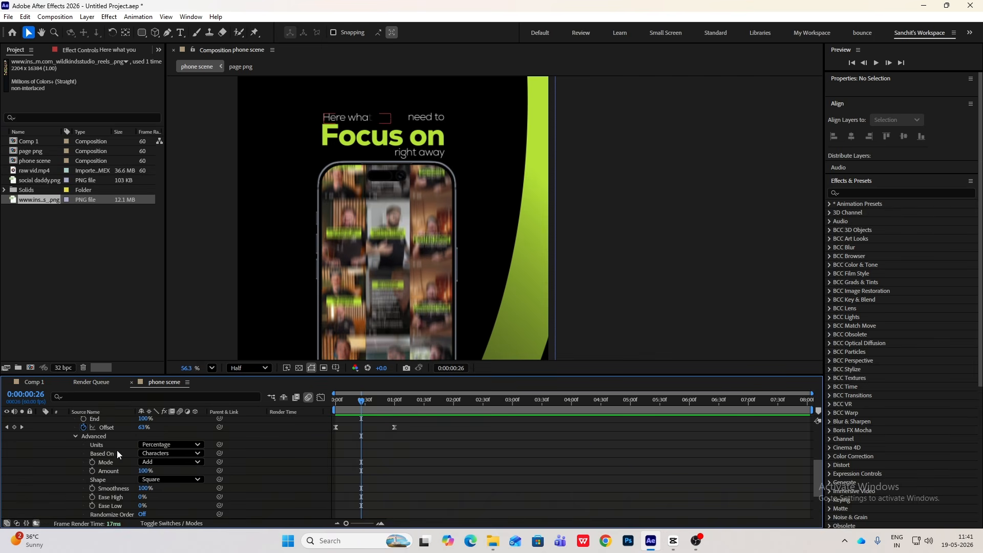
pyautogui.click(164, 454)
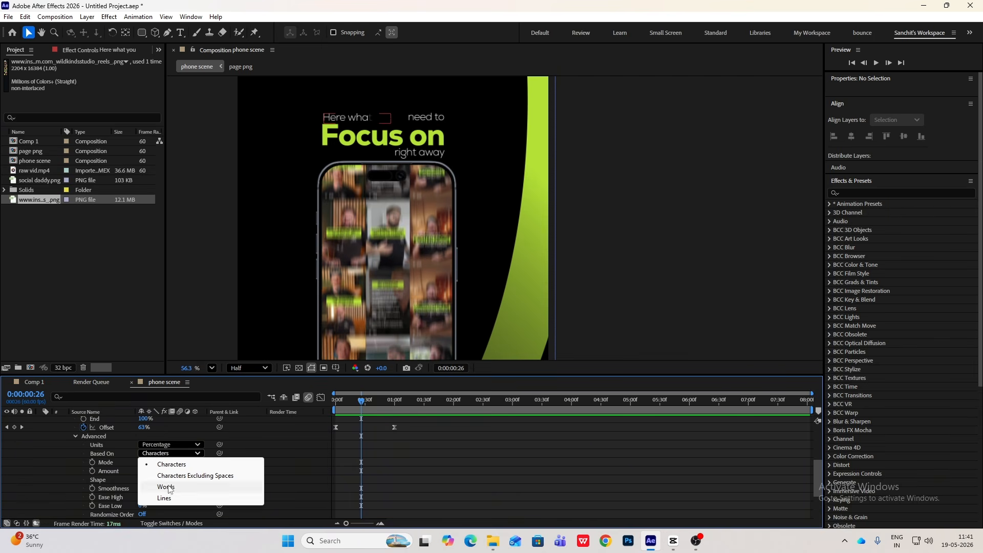
pyautogui.click(154, 485)
pyautogui.click(342, 403)
pyautogui.moveTo(342, 403); pyautogui.dragTo(370, 420)
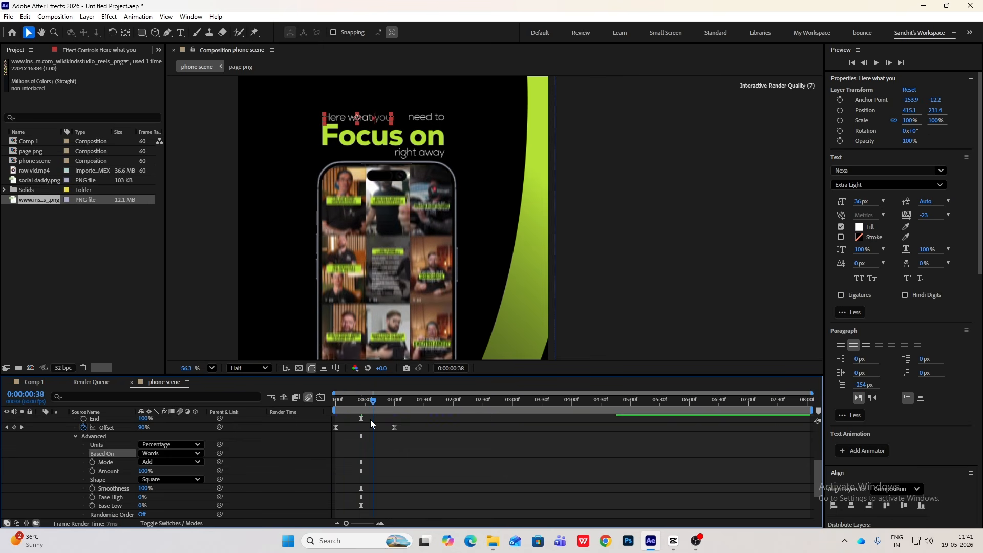
# Add a Position property to the "Here what you" text animator and set it to 79.0, 0.0.
pyautogui.scroll(3, 170, 445)
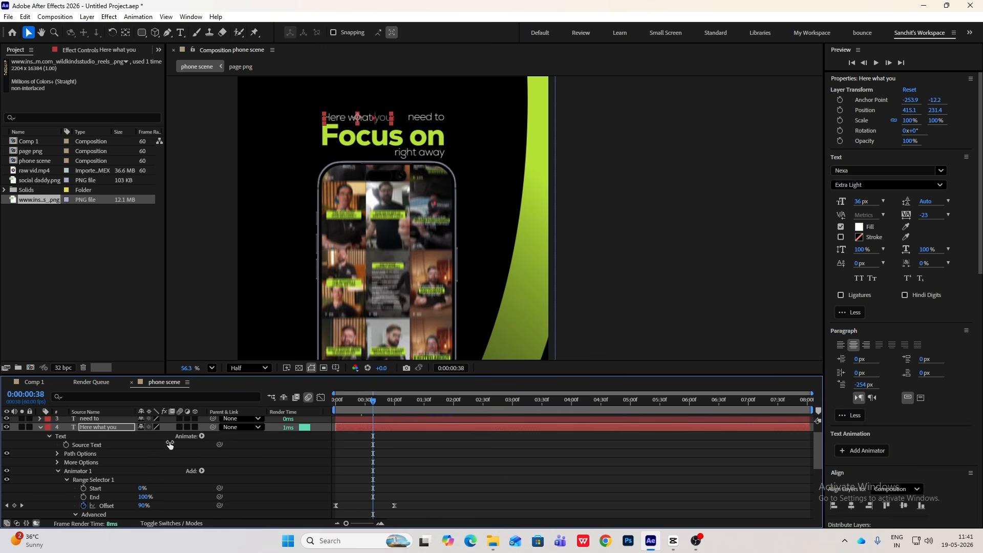
pyautogui.click(202, 470)
pyautogui.moveTo(233, 474)
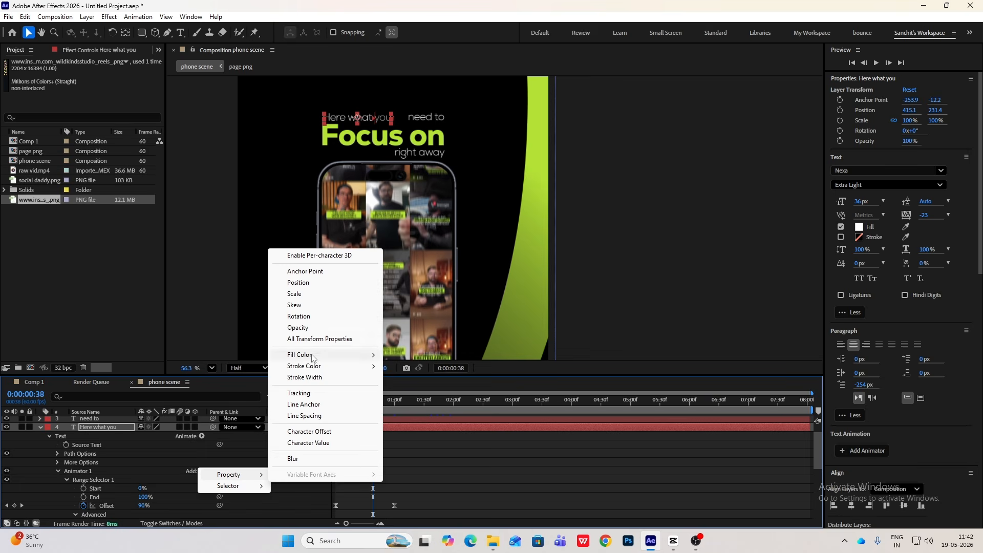
pyautogui.click(306, 282)
pyautogui.scroll(-5, 180, 476)
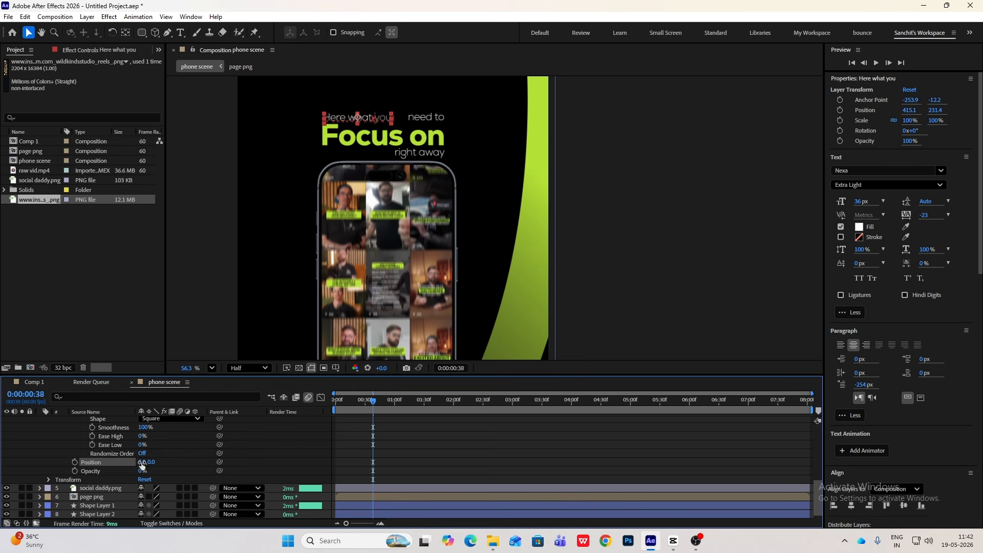
pyautogui.moveTo(142, 464); pyautogui.dragTo(243, 454)
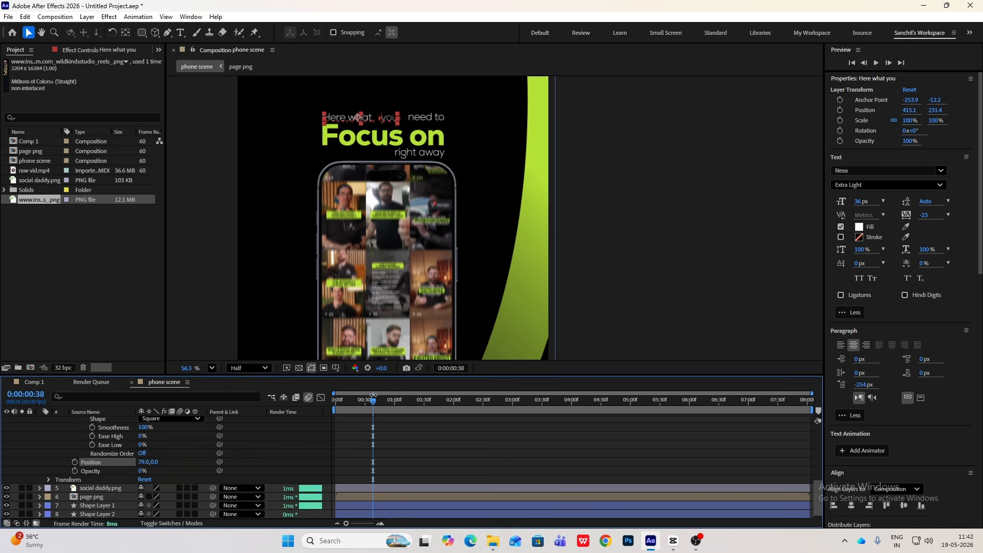
# Set the range selector's Ease High to -38% and Ease Low to 26%, previewing the word animation from the start.
pyautogui.moveTo(373, 395); pyautogui.dragTo(323, 404)
pyautogui.press('space')
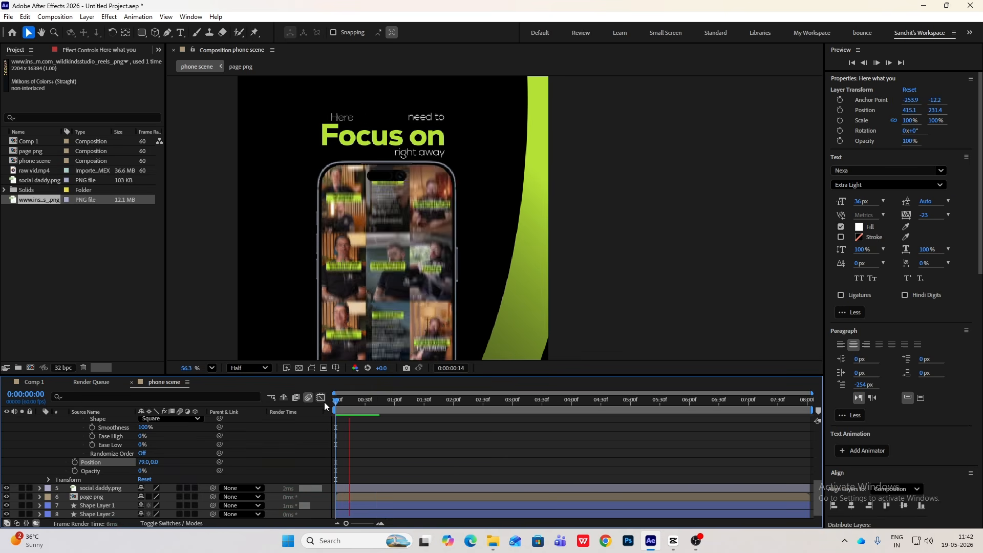
pyautogui.press('space')
pyautogui.scroll(2, 166, 489)
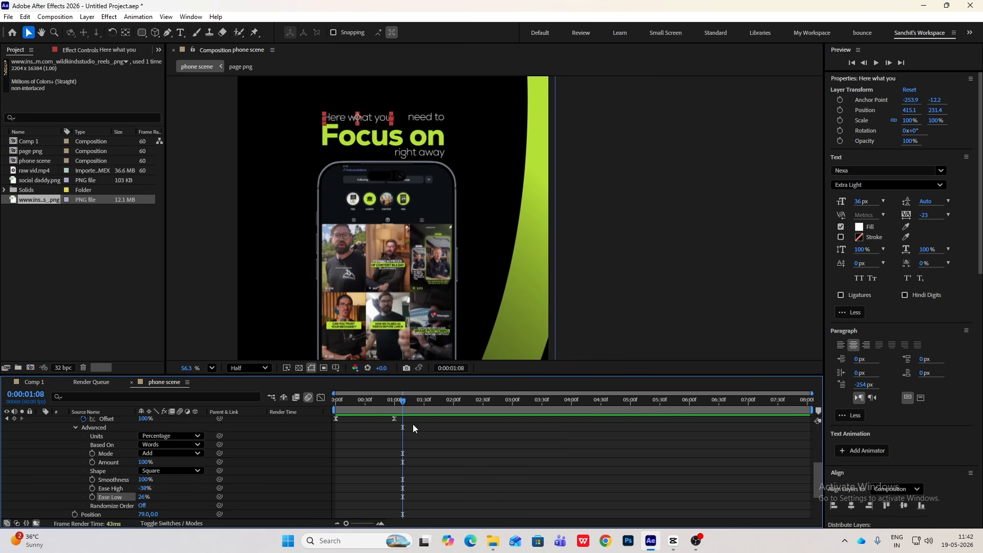
pyautogui.moveTo(402, 401); pyautogui.dragTo(338, 402)
pyautogui.press('space')
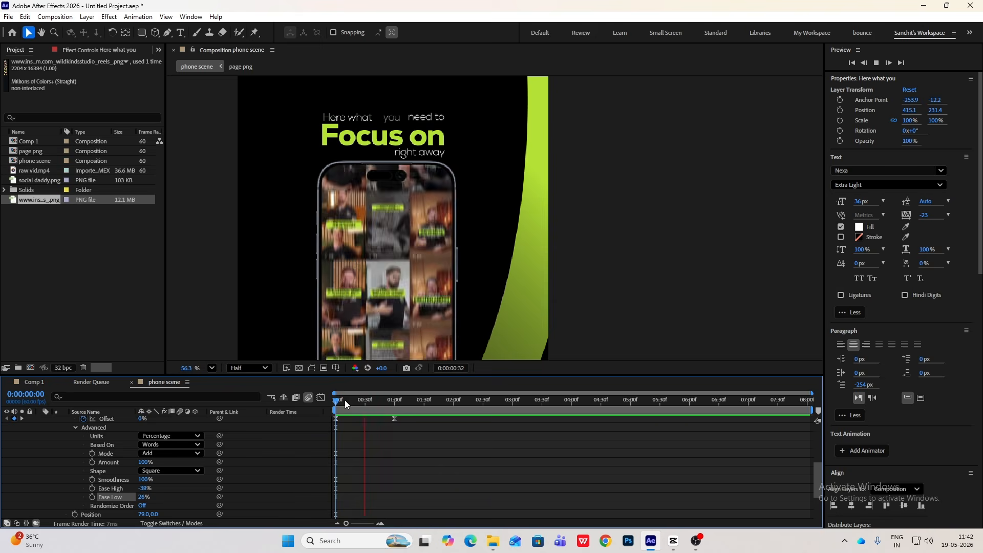
# Draw a horizontal 50 px wide stroke across "need to" with the Pen tool and place its layer beneath that text.
pyautogui.scroll(2, 358, 177)
pyautogui.click(358, 177)
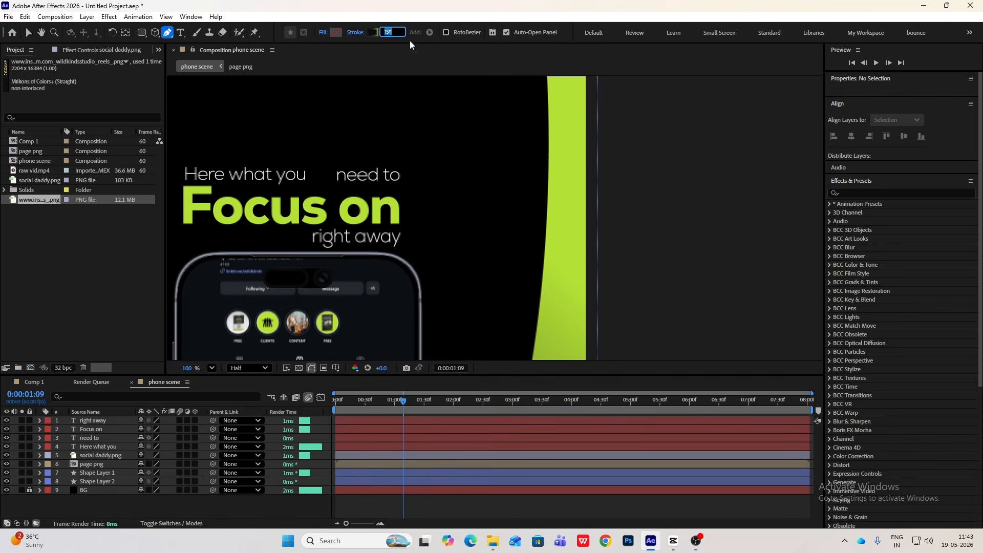
pyautogui.write('50')
pyautogui.click(133, 241)
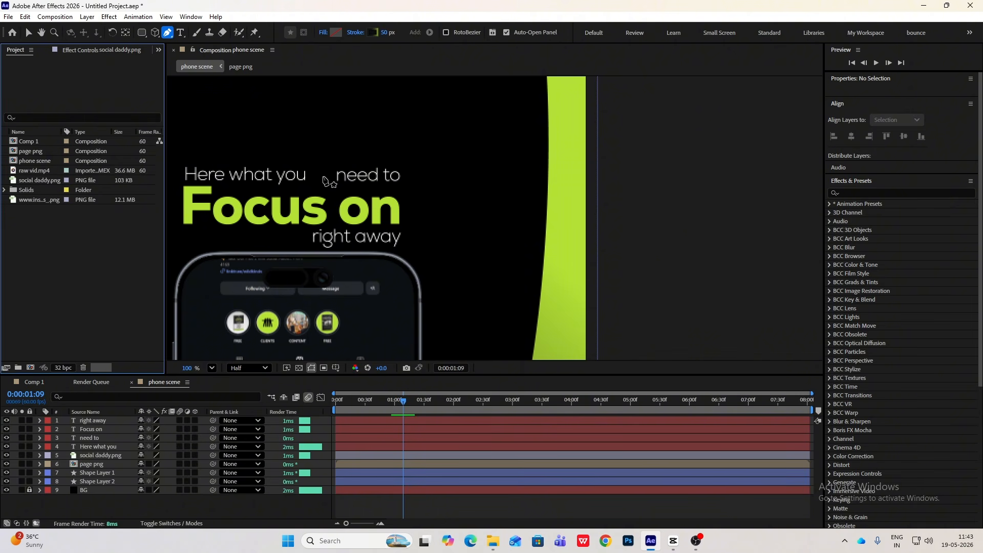
pyautogui.click(321, 175)
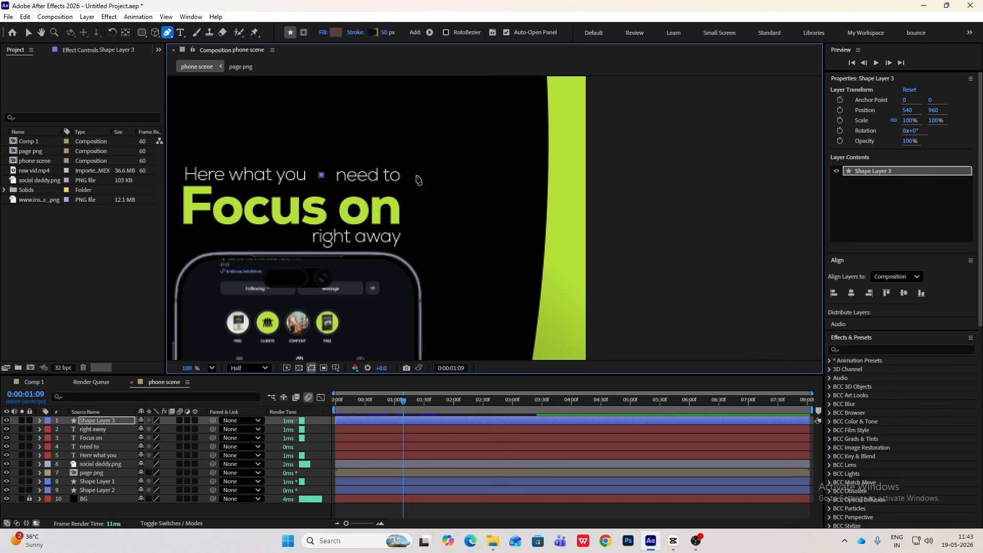
pyautogui.click(420, 175)
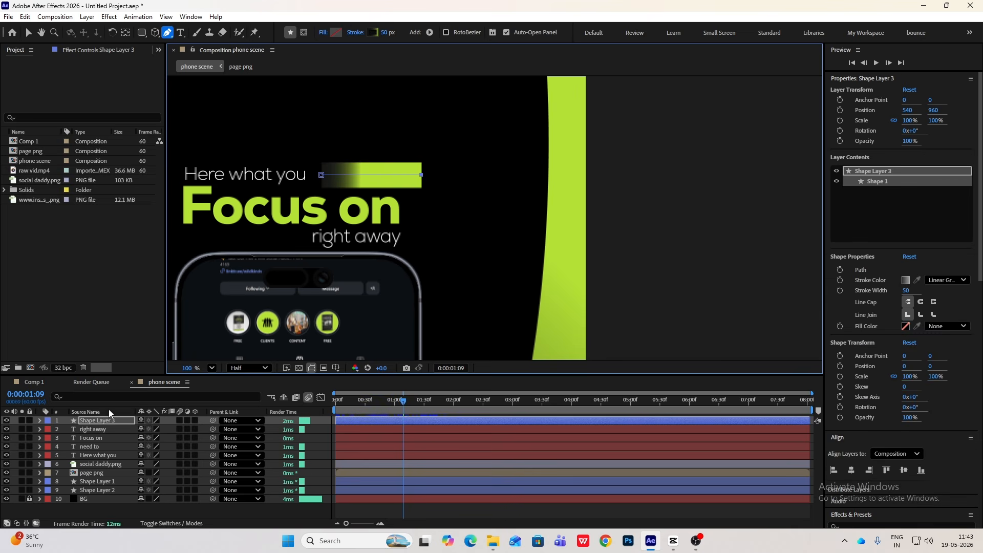
pyautogui.moveTo(94, 424); pyautogui.dragTo(91, 451)
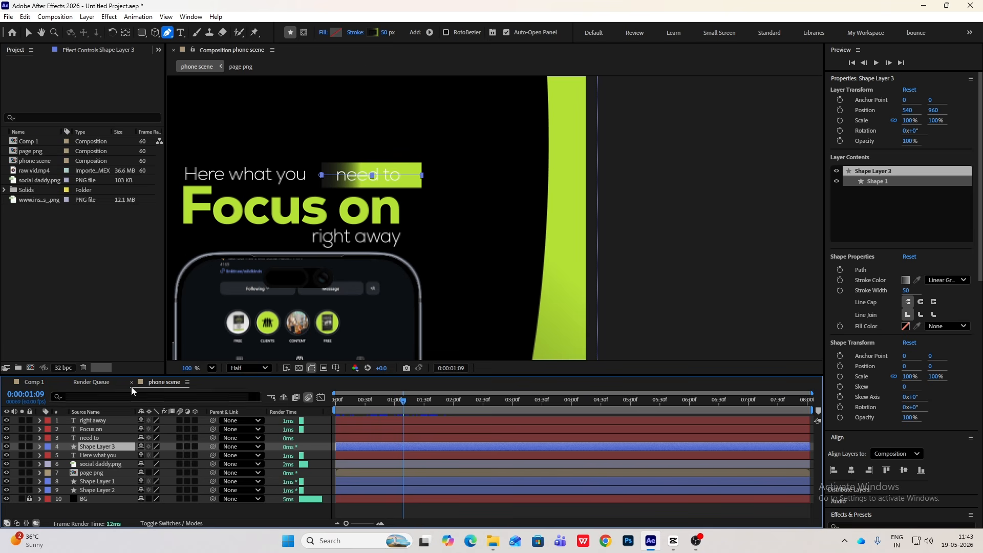
# Change the new bar's stroke from linear gradient to a solid bright green (B4E236) sampled from the curve.
pyautogui.click(355, 32)
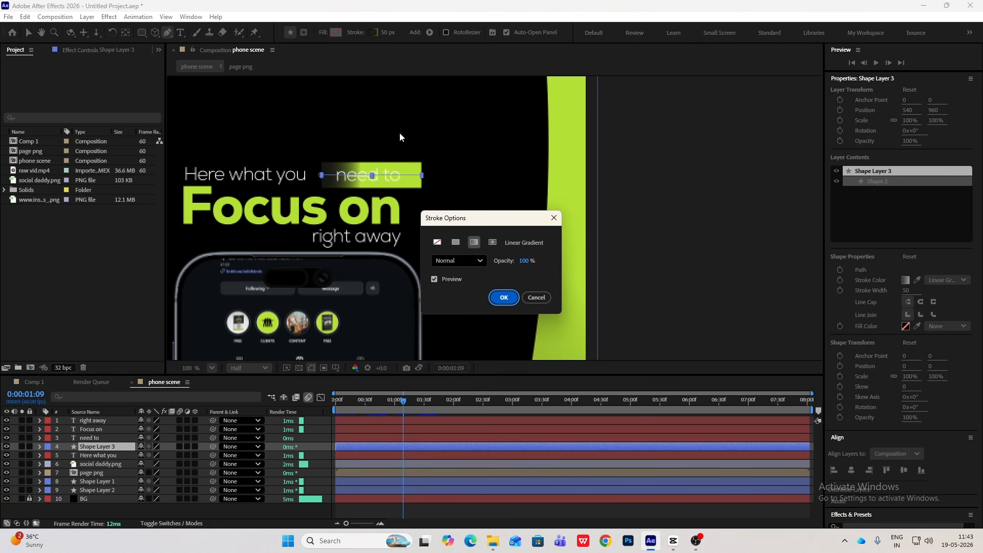
pyautogui.click(457, 245)
pyautogui.click(503, 297)
pyautogui.click(374, 32)
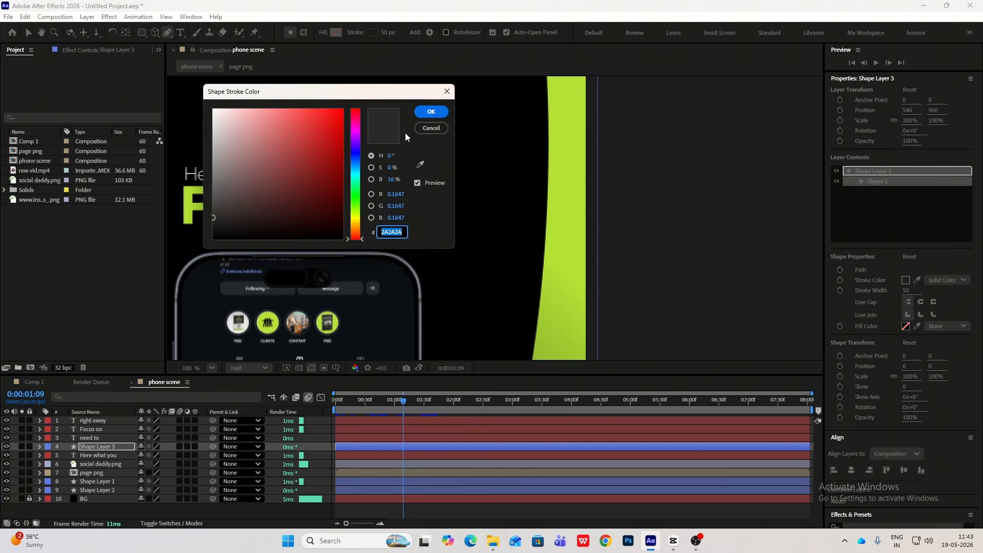
pyautogui.click(420, 164)
pyautogui.click(567, 106)
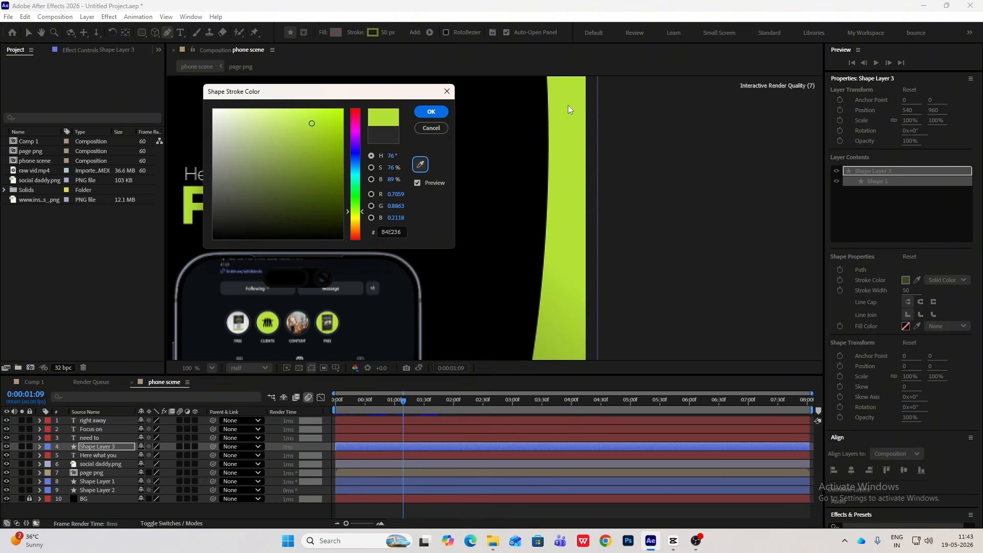
pyautogui.click(431, 112)
# Set the fill color of the "need to" text to black (000000).
pyautogui.click(101, 439)
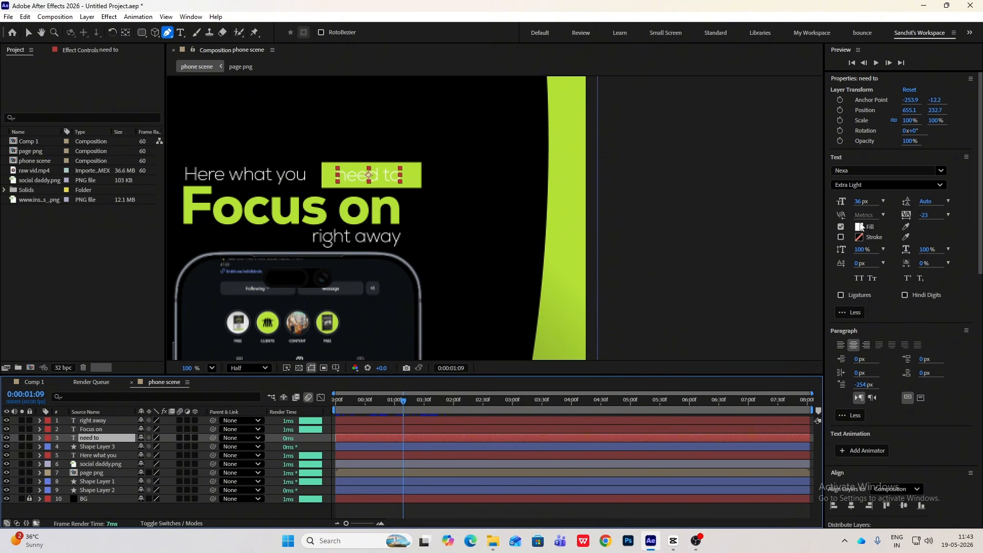
pyautogui.click(859, 227)
pyautogui.write('000000')
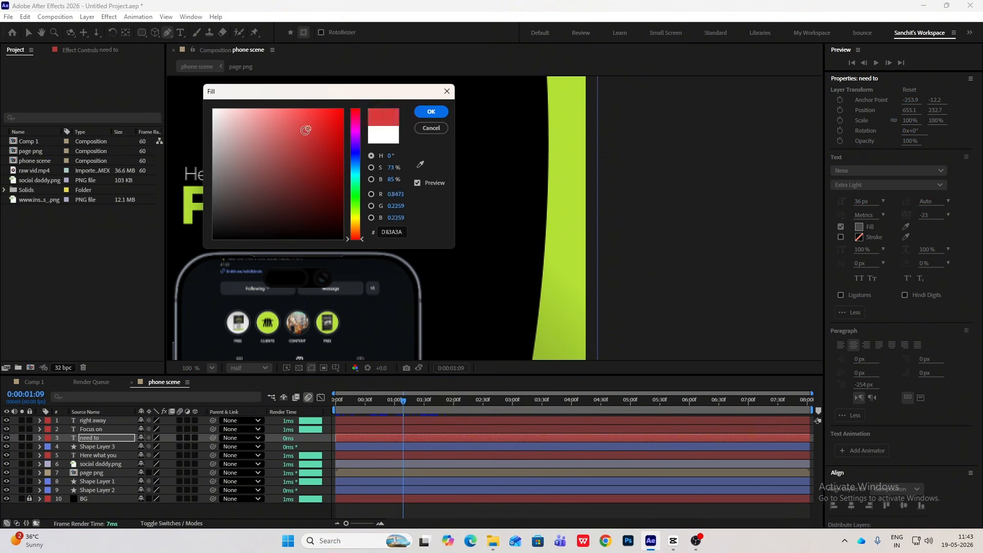
pyautogui.click(434, 113)
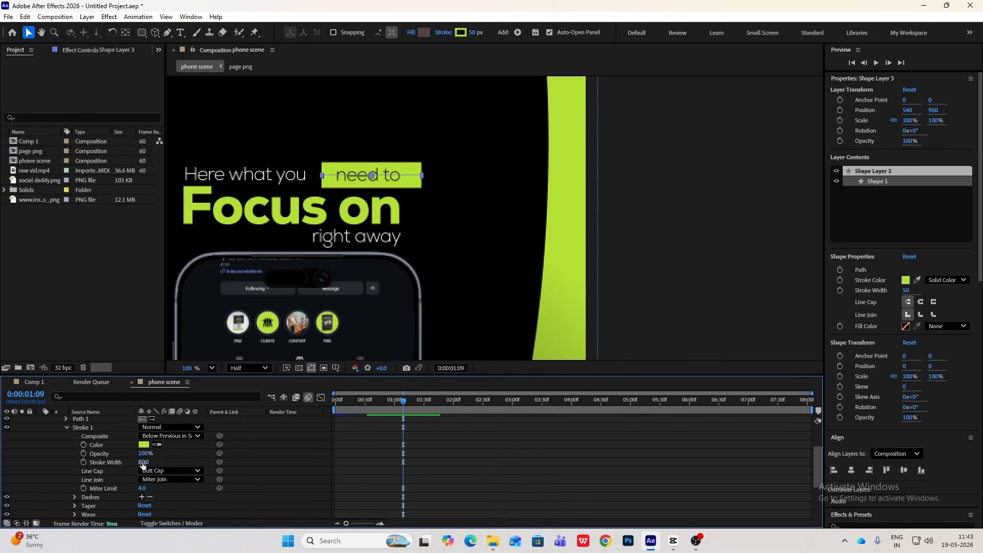
# Set the green bar's stroke width to 34 and its line cap to Round Cap.
pyautogui.moveTo(146, 462); pyautogui.dragTo(139, 462)
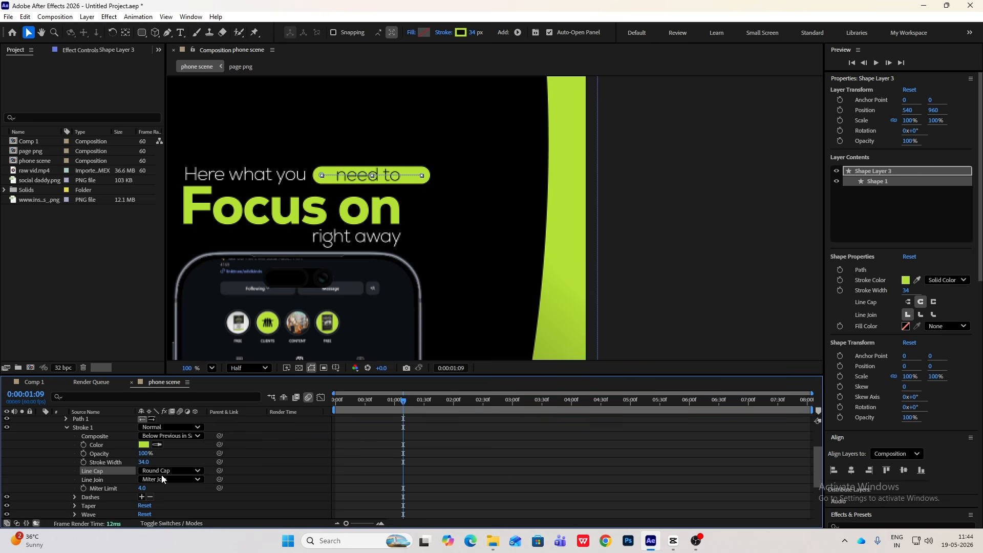
pyautogui.click(170, 471)
pyautogui.click(169, 478)
pyautogui.press('u')
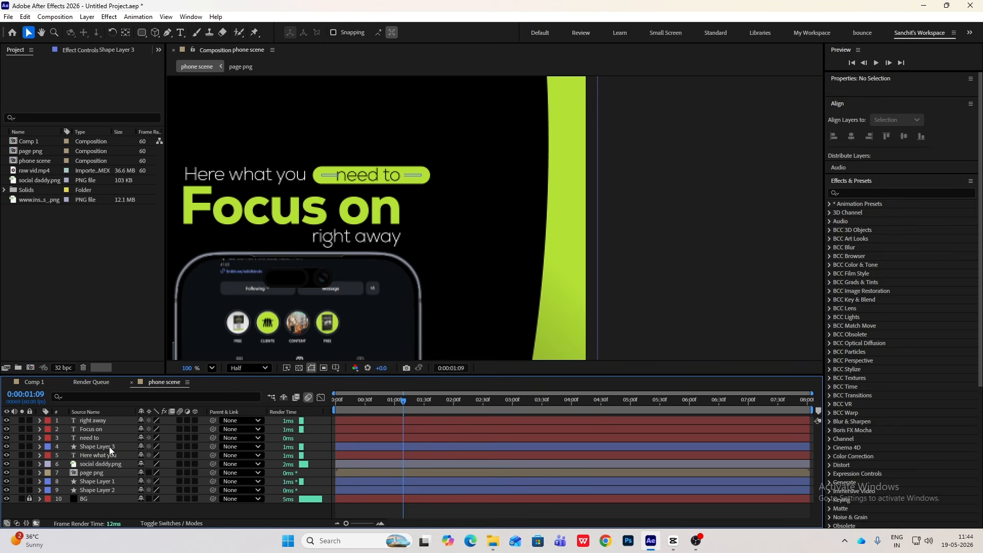
# Add Trim Paths to the green bar's shape layer, Shape Layer 3.
pyautogui.click(109, 446)
pyautogui.click(517, 33)
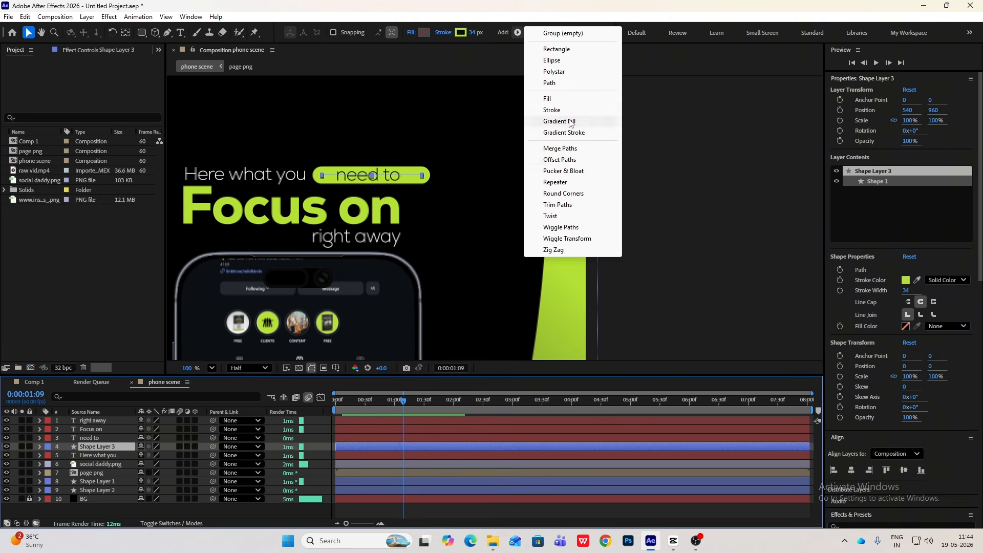
pyautogui.click(558, 204)
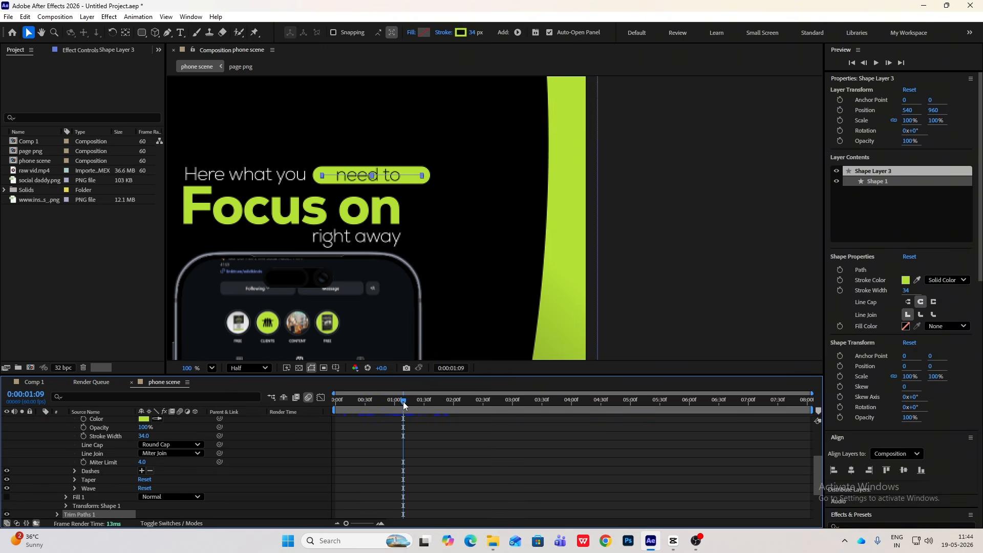
# Keyframe the bar's Trim Paths End from 0% at 0:00:00:38 to 100% at 0:00:01:27.
pyautogui.moveTo(403, 401); pyautogui.dragTo(372, 416)
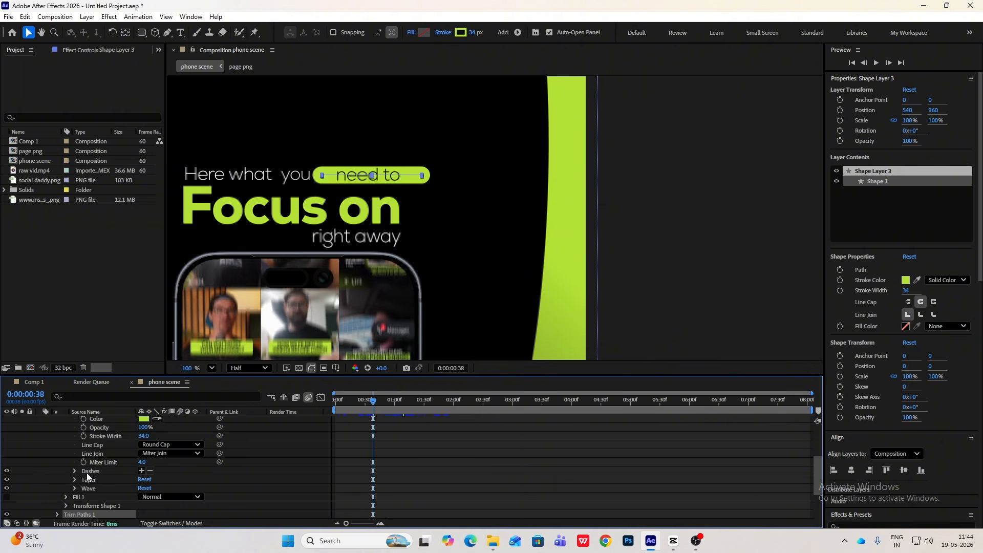
pyautogui.scroll(3, 88, 467)
pyautogui.scroll(-4, 88, 467)
pyautogui.click(57, 488)
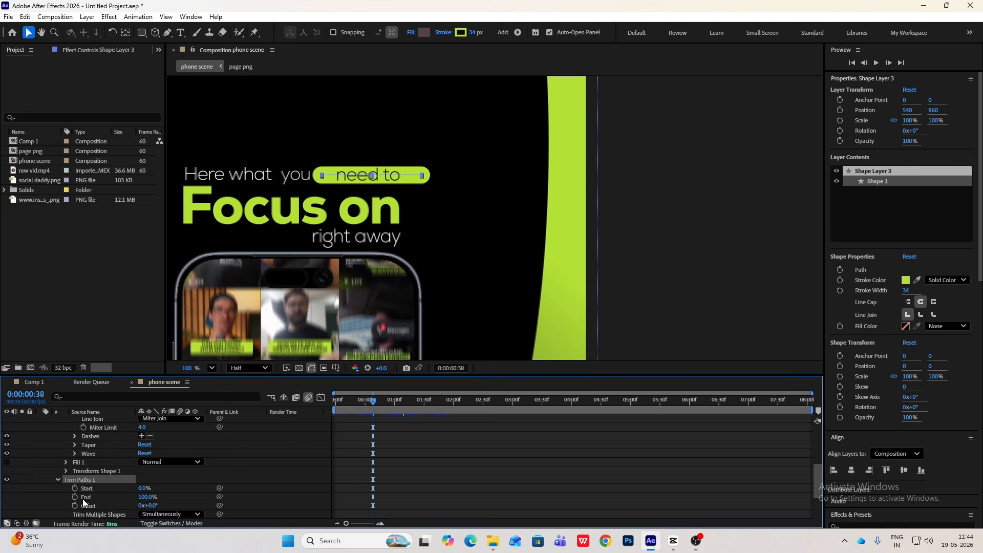
pyautogui.click(75, 497)
pyautogui.moveTo(369, 402); pyautogui.dragTo(420, 428)
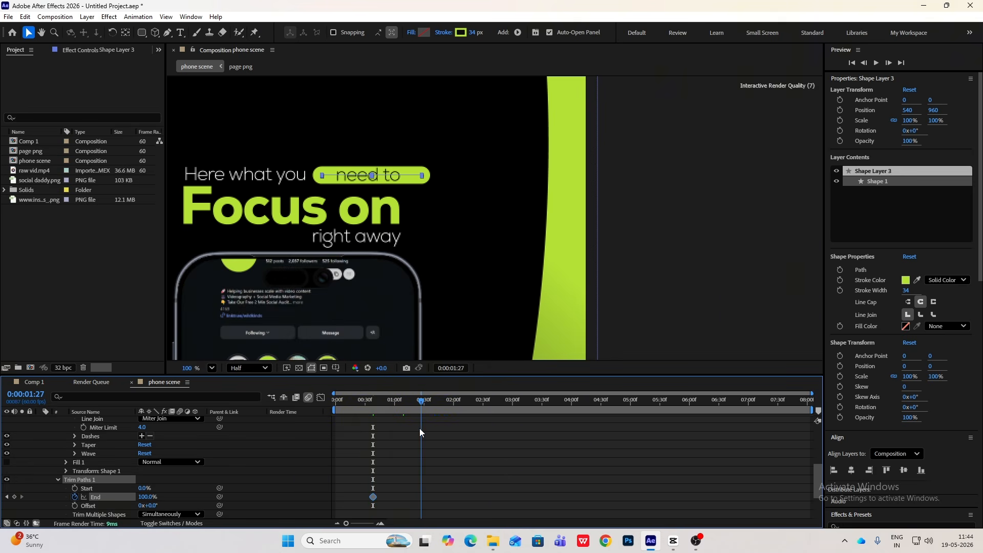
pyautogui.click(10, 497)
pyautogui.moveTo(144, 500); pyautogui.dragTo(90, 501)
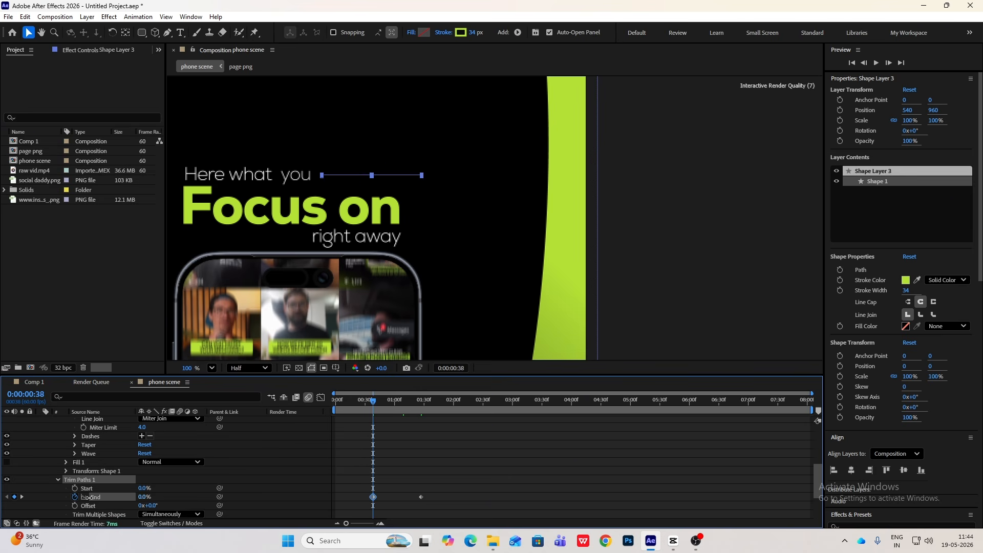
# Ease both End keyframes of the bar, shape their speed graph for a fast start and slow finish, and preview from the beginning.
pyautogui.moveTo(471, 477)
pyautogui.mouseDown()
pyautogui.moveTo(372, 488)
pyautogui.moveTo(354, 502)
pyautogui.mouseUp()
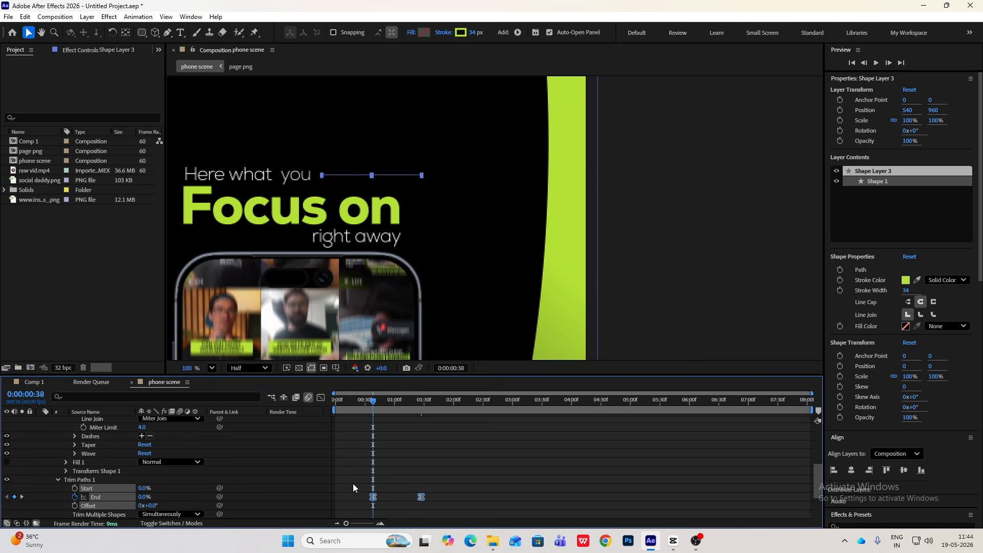
pyautogui.click(321, 398)
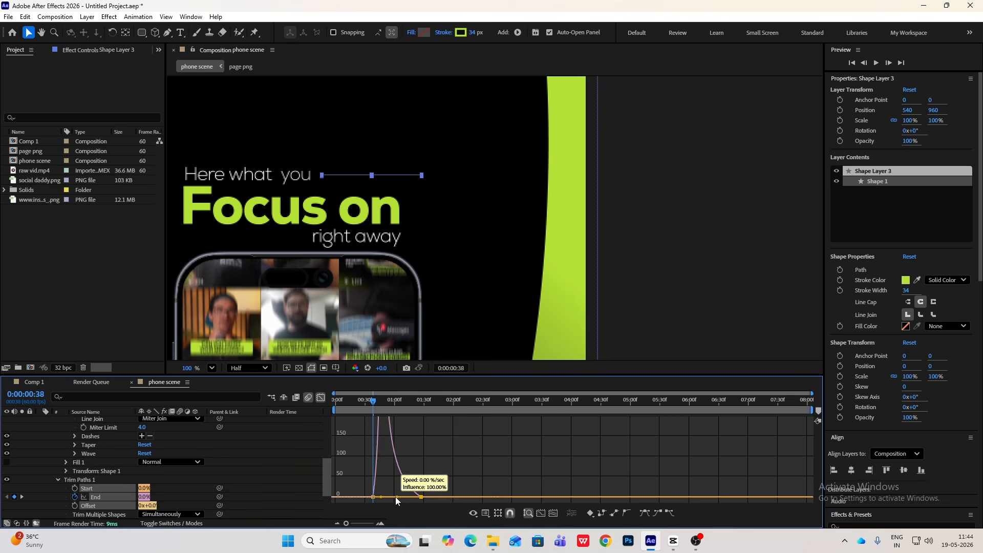
pyautogui.click(320, 398)
pyautogui.press('u')
pyautogui.moveTo(431, 401); pyautogui.dragTo(310, 404)
pyautogui.press('space')
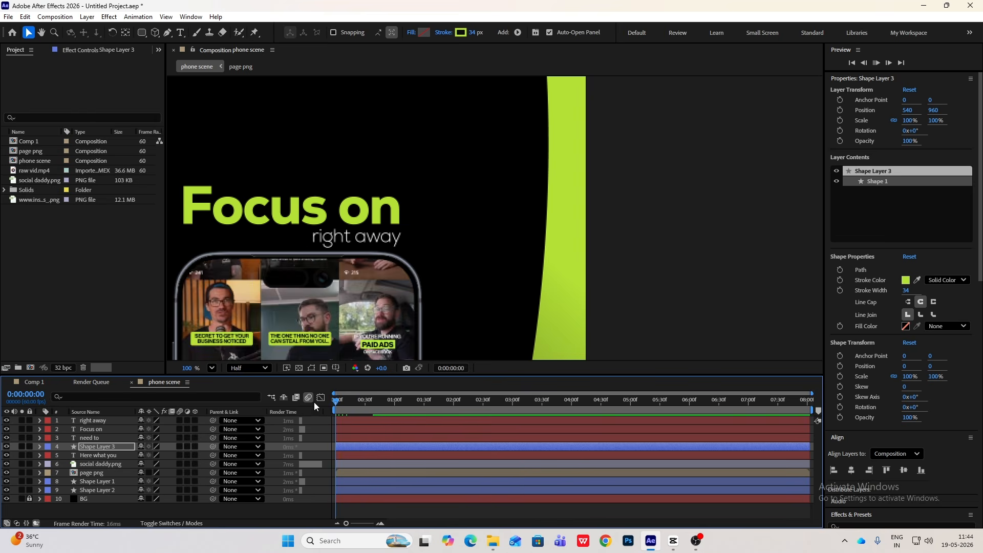
pyautogui.press('space')
# Shorten the first End keyframe's outgoing influence in the speed graph so the bar starts more abruptly, and preview it.
pyautogui.press('u')
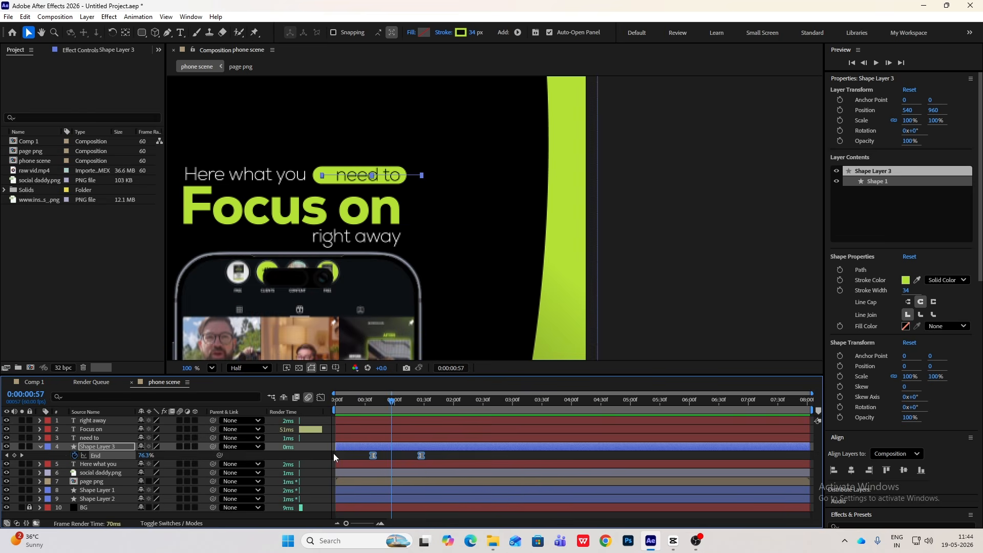
pyautogui.click(320, 399)
pyautogui.click(372, 496)
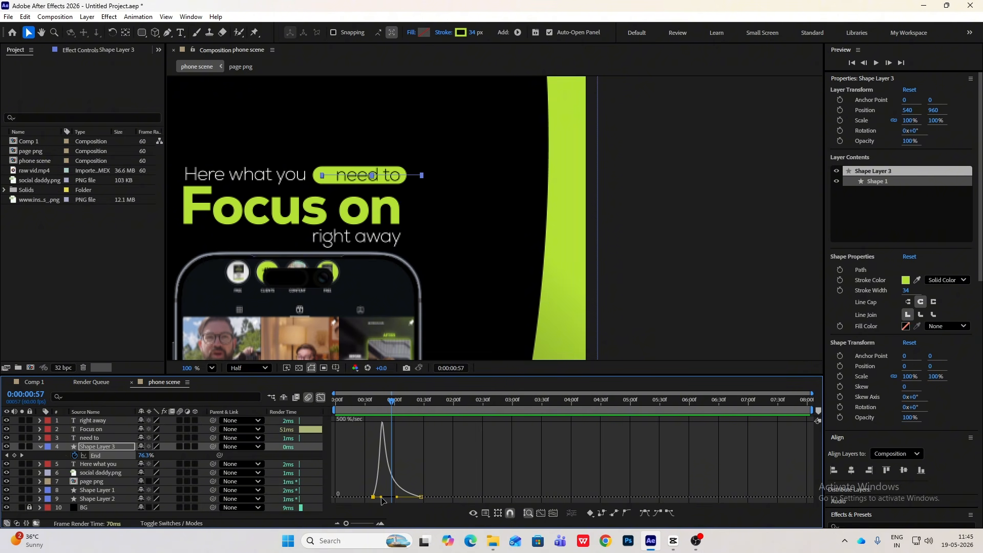
pyautogui.moveTo(381, 499); pyautogui.dragTo(374, 498)
pyautogui.press('space')
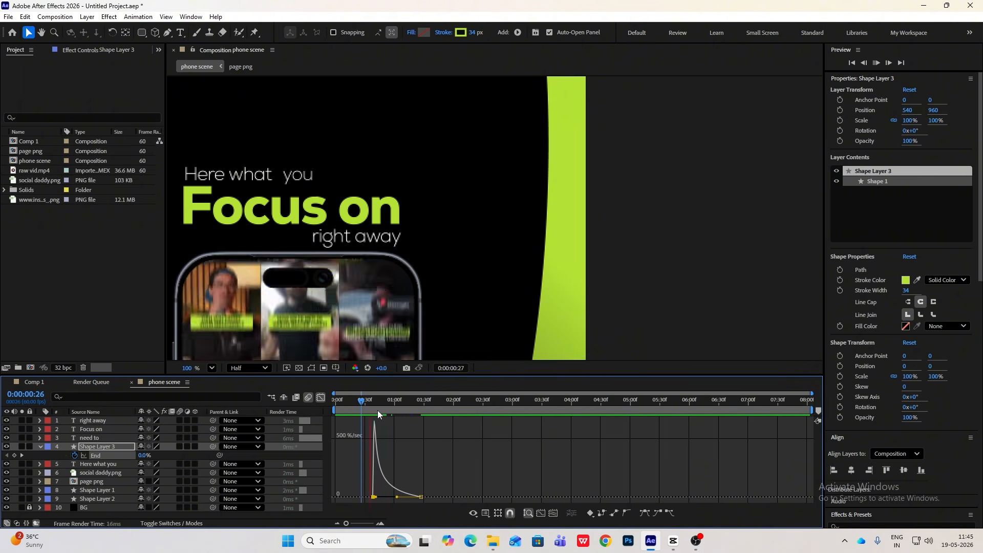
# Switch to CapCut and scrub the reference video from 00:00:04:11 to 00:00:05:13 to examine how "focus on" and "right away" appear.
pyautogui.hotkey('alt', 'Tab')
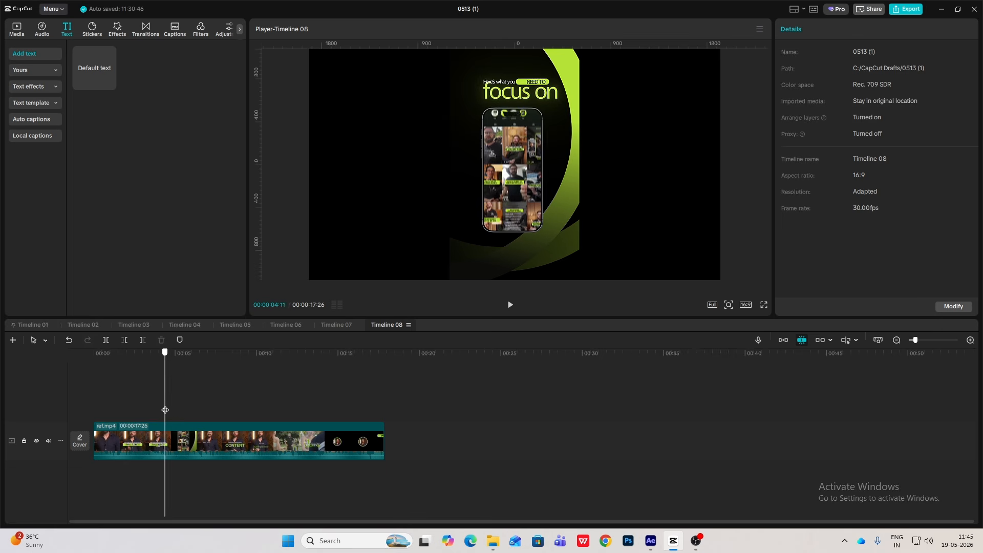
pyautogui.moveTo(165, 409); pyautogui.dragTo(182, 419)
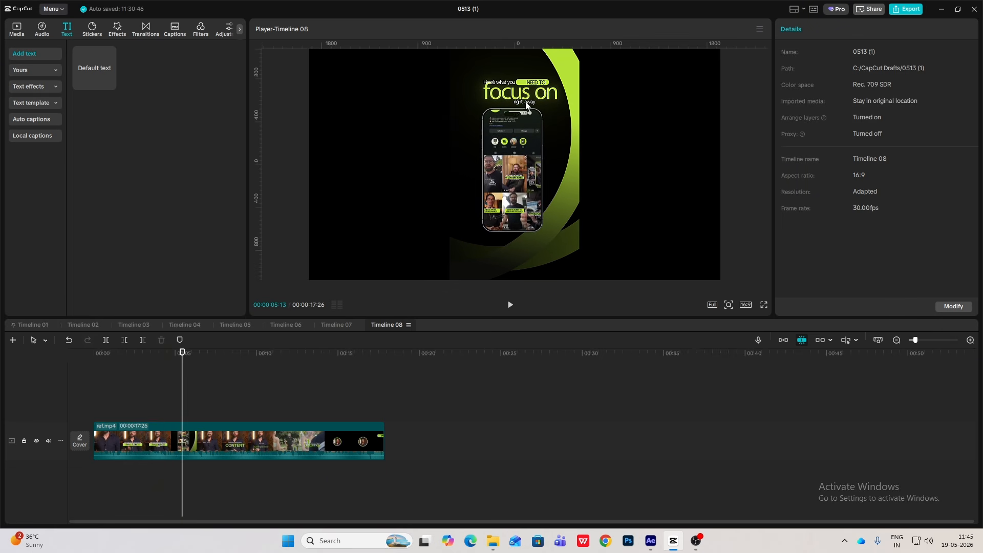
pyautogui.hotkey('alt', 'Tab')
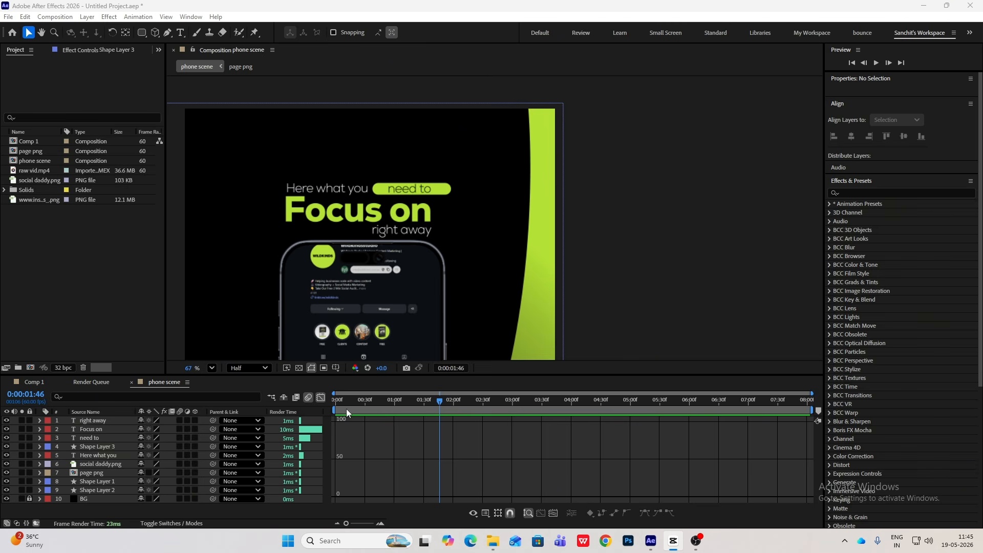
# Copy Animator 1 from the "Here what you" text and paste it onto the "right away" layer at 0:00:01:31.
pyautogui.click(321, 398)
pyautogui.moveTo(439, 401); pyautogui.dragTo(395, 407)
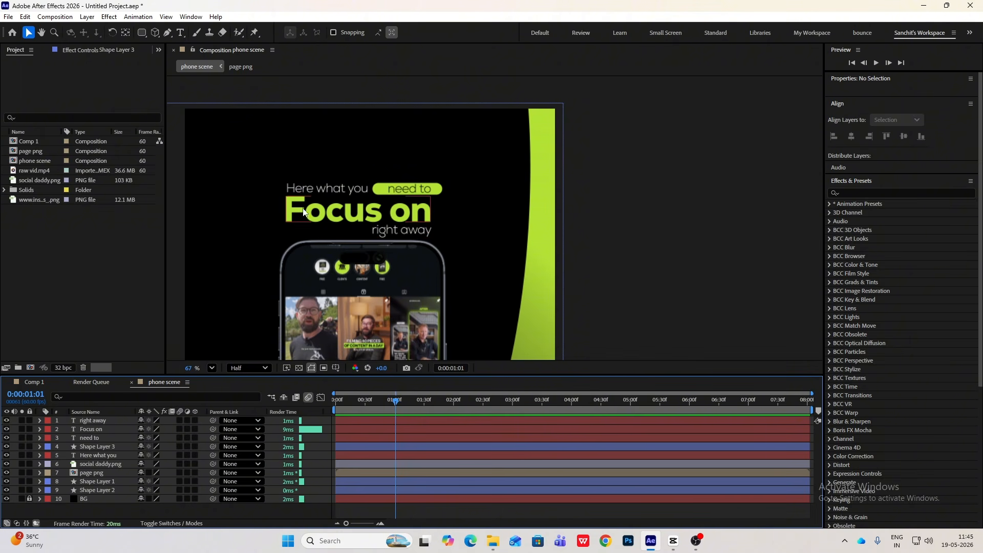
pyautogui.click(308, 189)
pyautogui.click(39, 455)
pyautogui.click(87, 499)
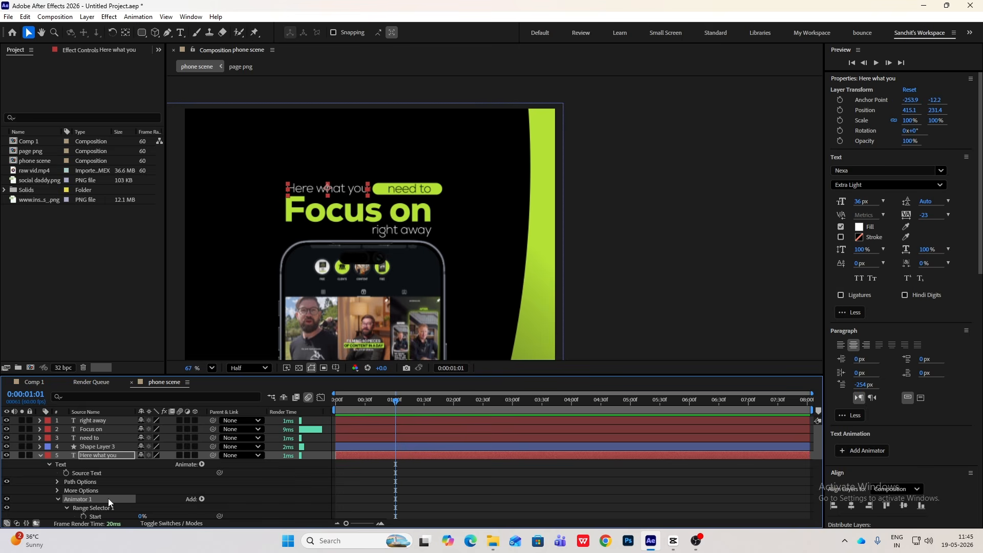
pyautogui.click(40, 455)
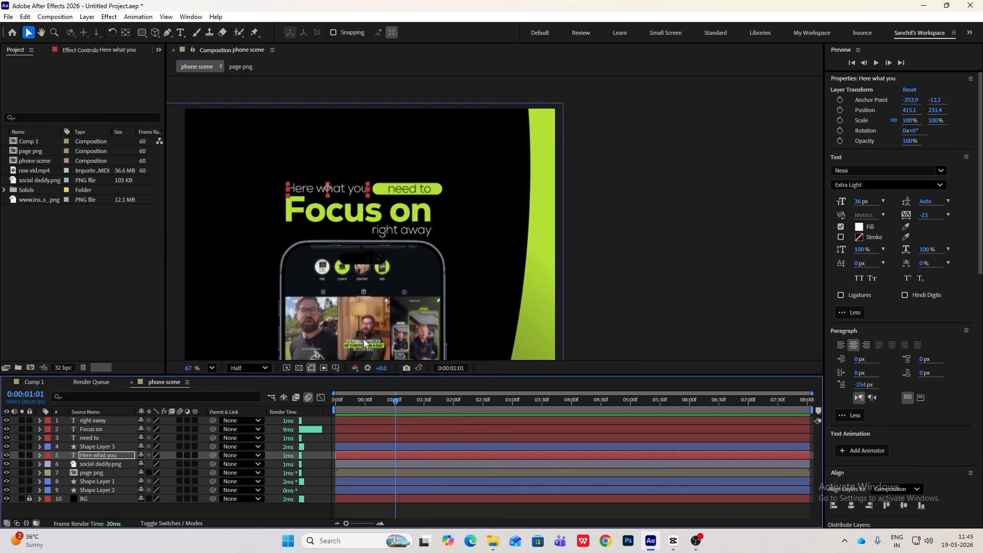
pyautogui.click(402, 233)
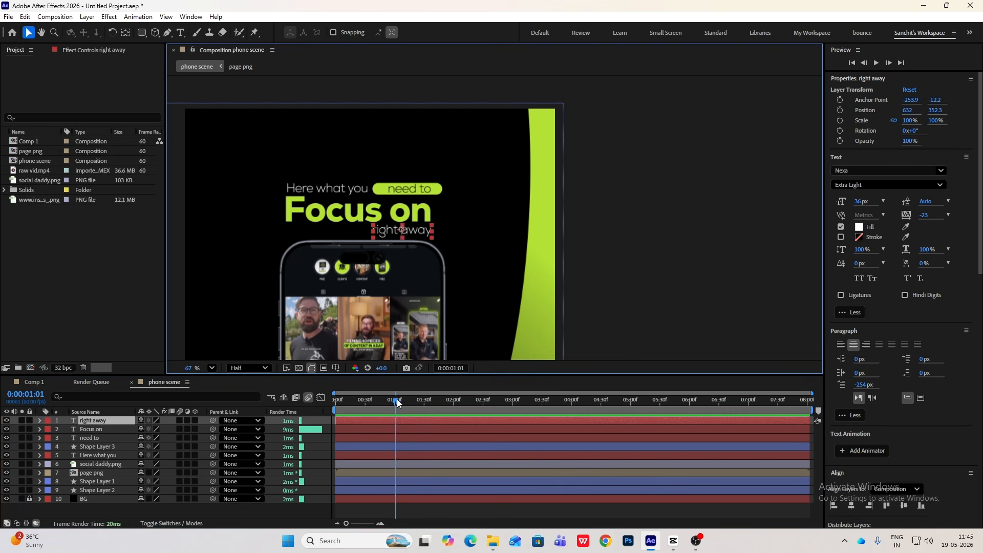
pyautogui.moveTo(396, 402); pyautogui.dragTo(422, 427)
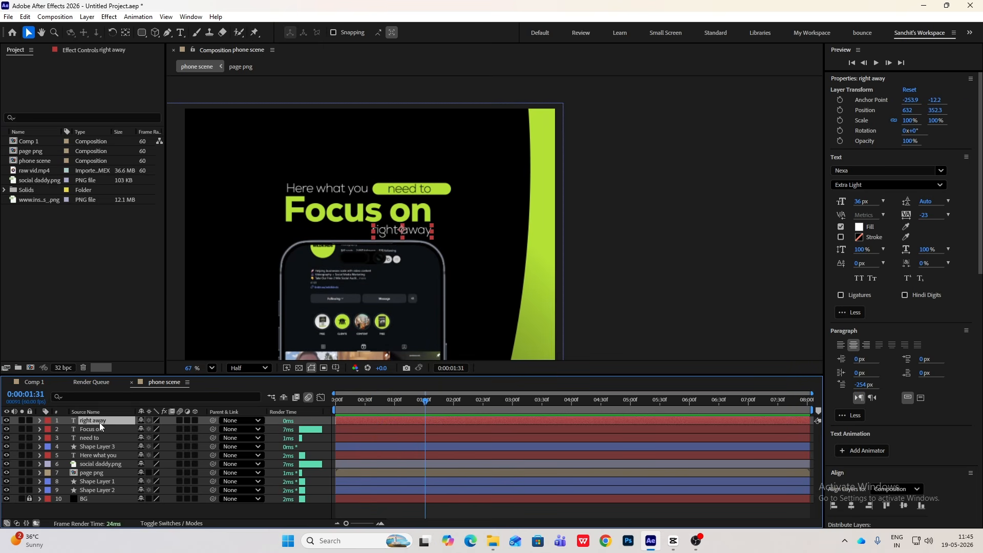
pyautogui.hotkey('ctrl', 'v')
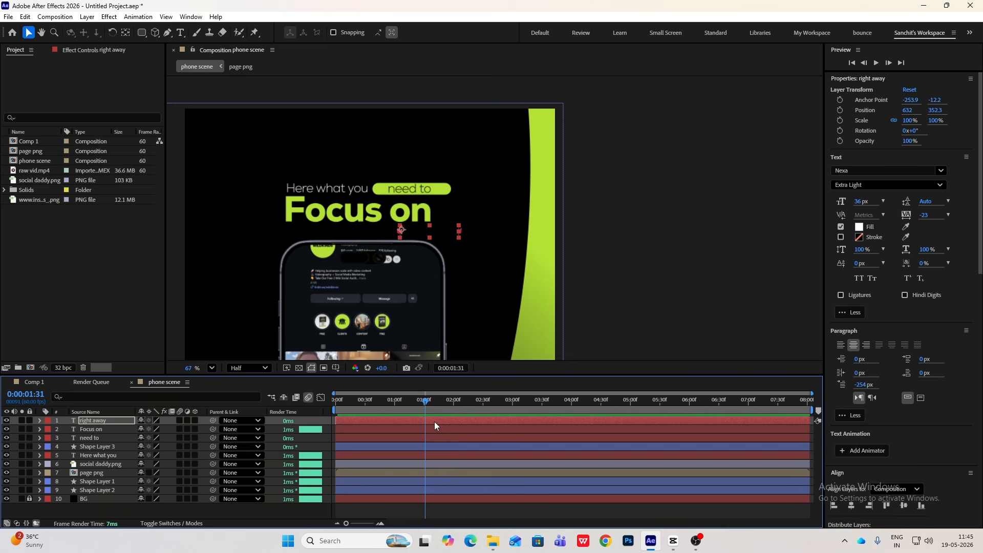
# Add an Opacity text animator to the "Focus on" layer and set its opacity to 0%.
pyautogui.moveTo(421, 398); pyautogui.dragTo(405, 413)
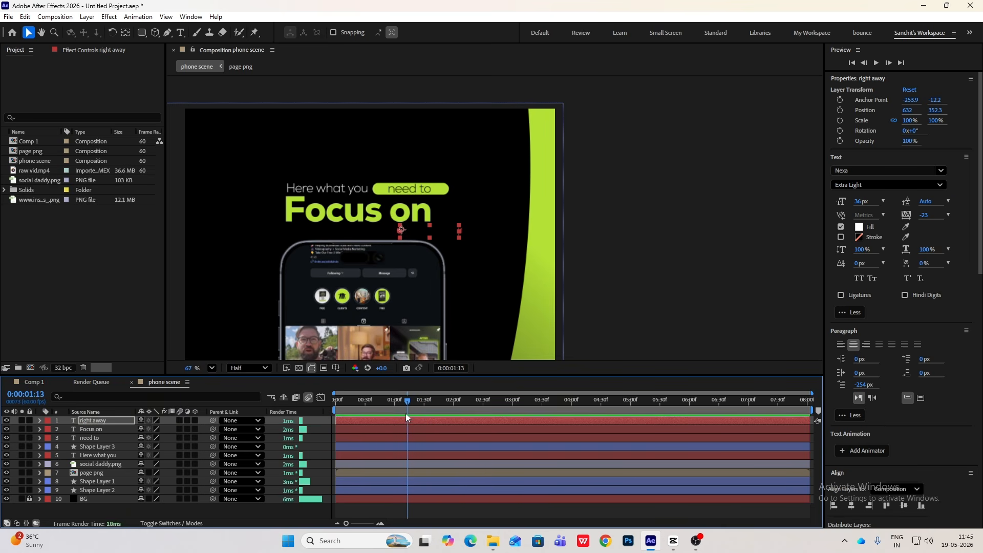
pyautogui.click(336, 213)
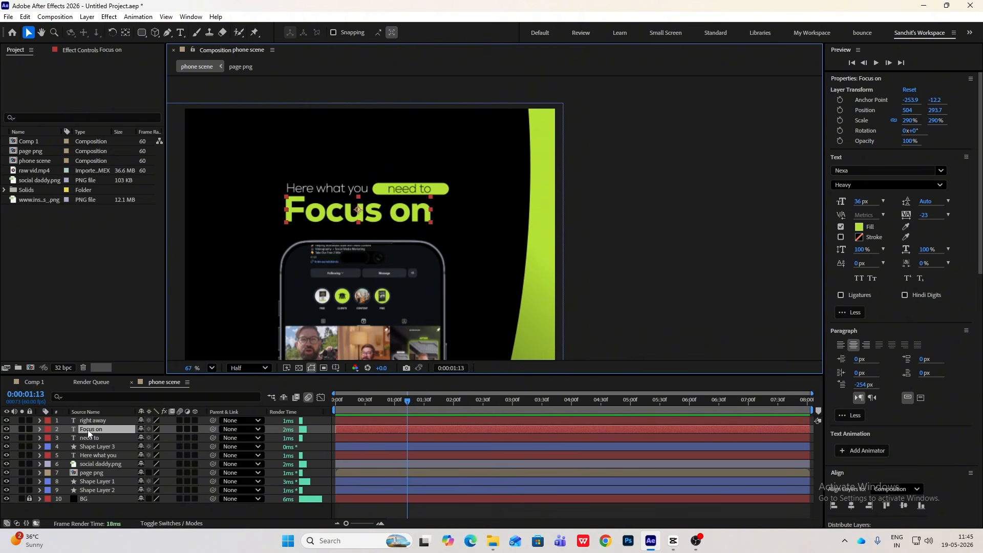
pyautogui.click(202, 438)
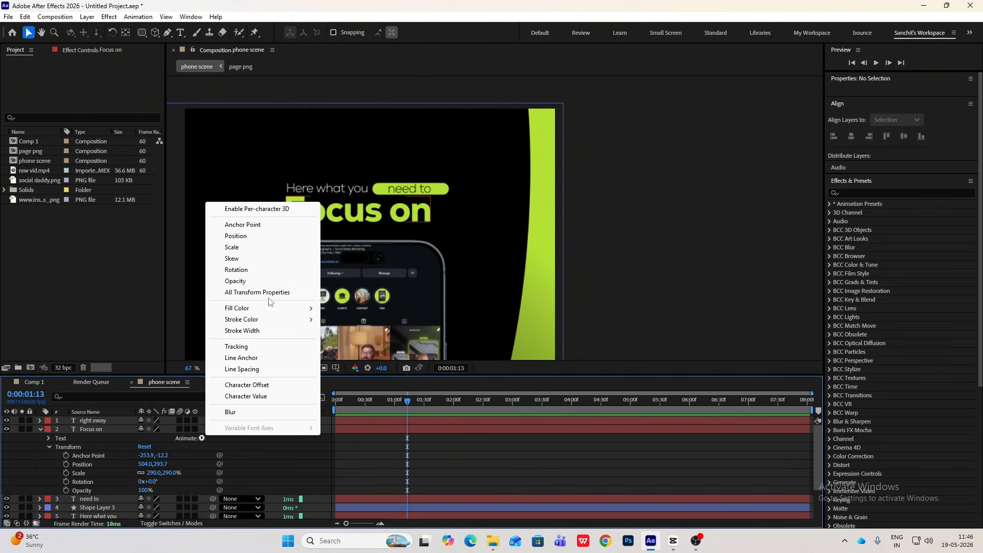
pyautogui.click(247, 282)
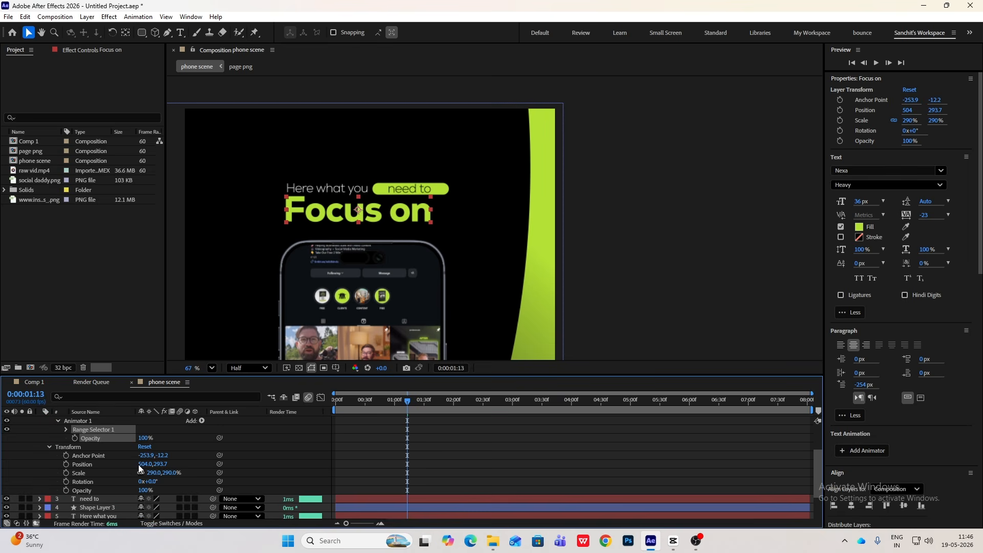
pyautogui.moveTo(147, 440); pyautogui.dragTo(67, 441)
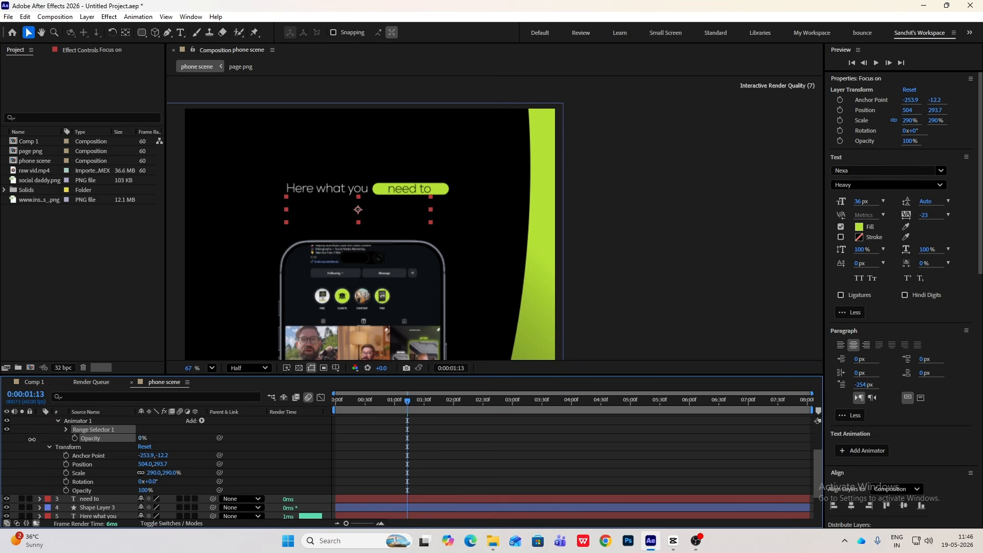
# Keyframe the "Focus on" range selector's Offset, ending at 100% at 0:00:01:41.
pyautogui.click(65, 430)
pyautogui.moveTo(404, 401); pyautogui.dragTo(436, 420)
pyautogui.click(83, 455)
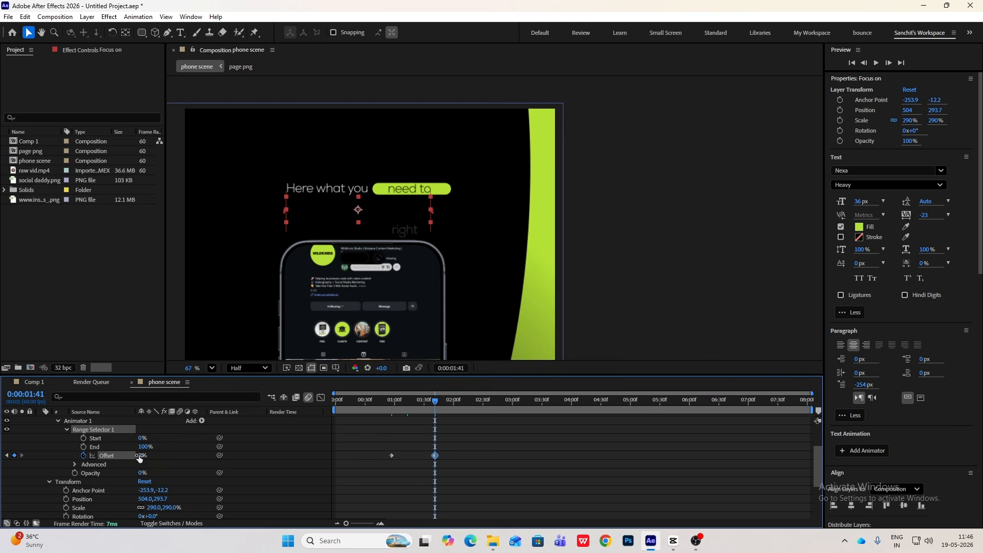
pyautogui.moveTo(141, 455); pyautogui.dragTo(334, 469)
# Shape the speed graph of the eased "Focus on" Offset keyframes so the reveal starts fast and slows toward the end.
pyautogui.click(321, 398)
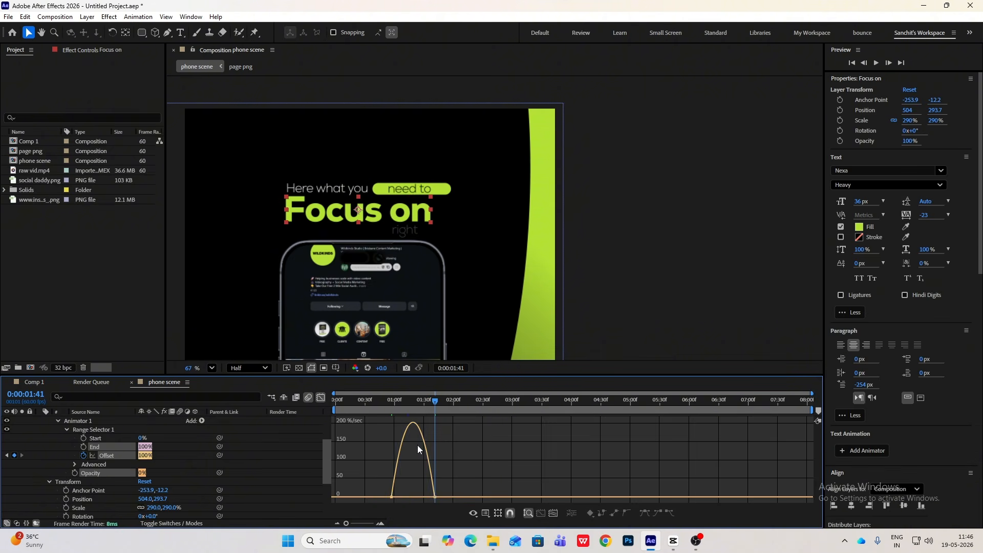
pyautogui.click(435, 497)
pyautogui.moveTo(428, 496); pyautogui.dragTo(419, 496)
pyautogui.click(391, 497)
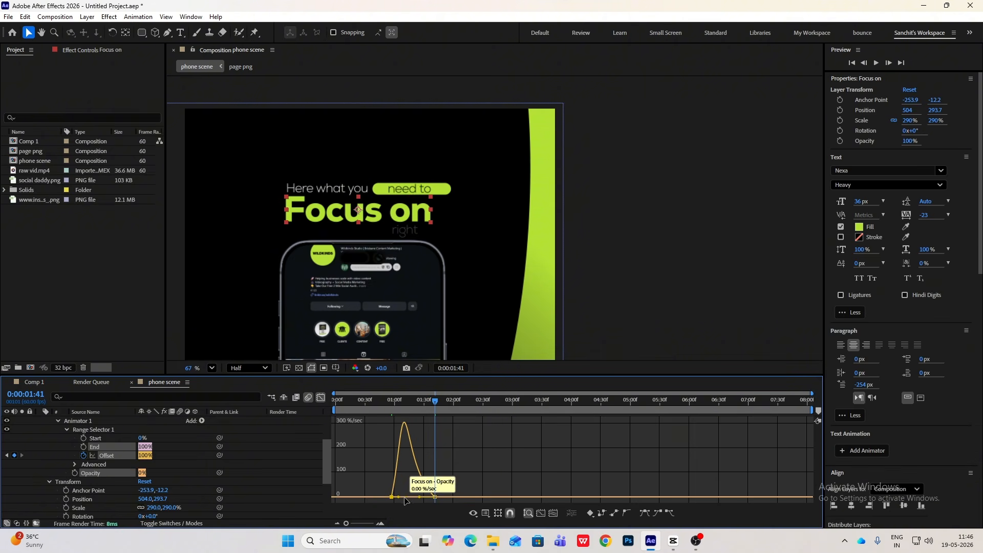
pyautogui.click(322, 398)
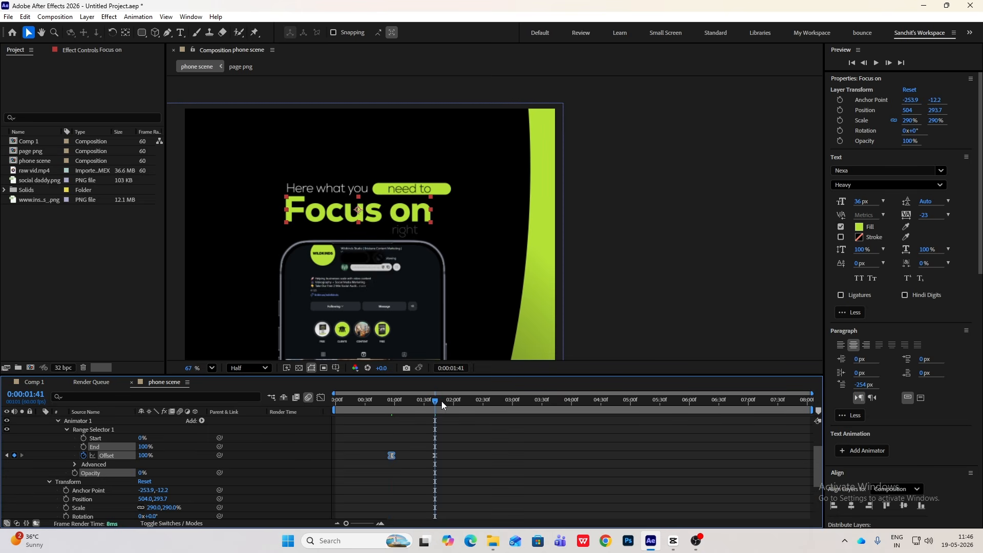
# Preview the "Focus on" reveal and compare it with the headline animation in the CapCut reference video.
pyautogui.click(391, 404)
pyautogui.press('space')
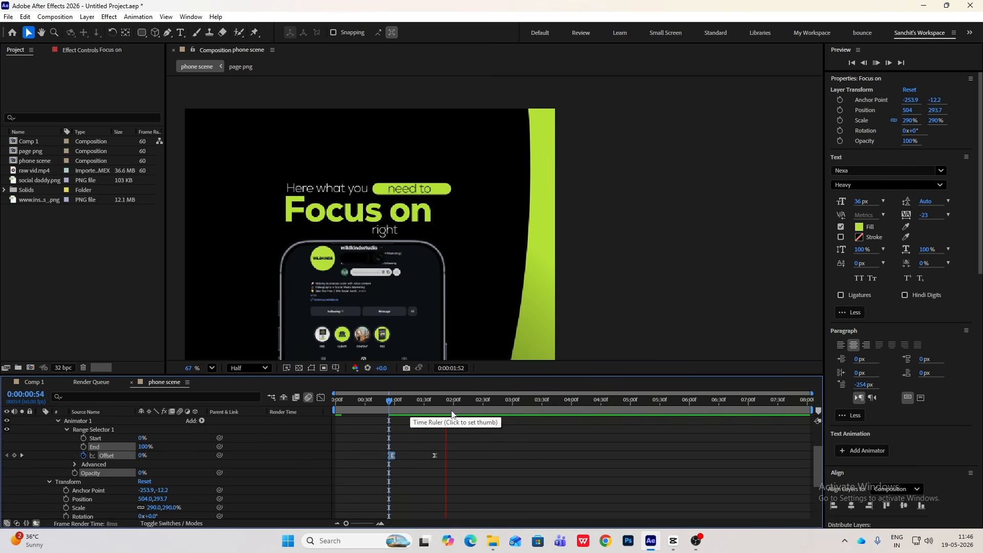
pyautogui.moveTo(451, 413); pyautogui.dragTo(422, 411)
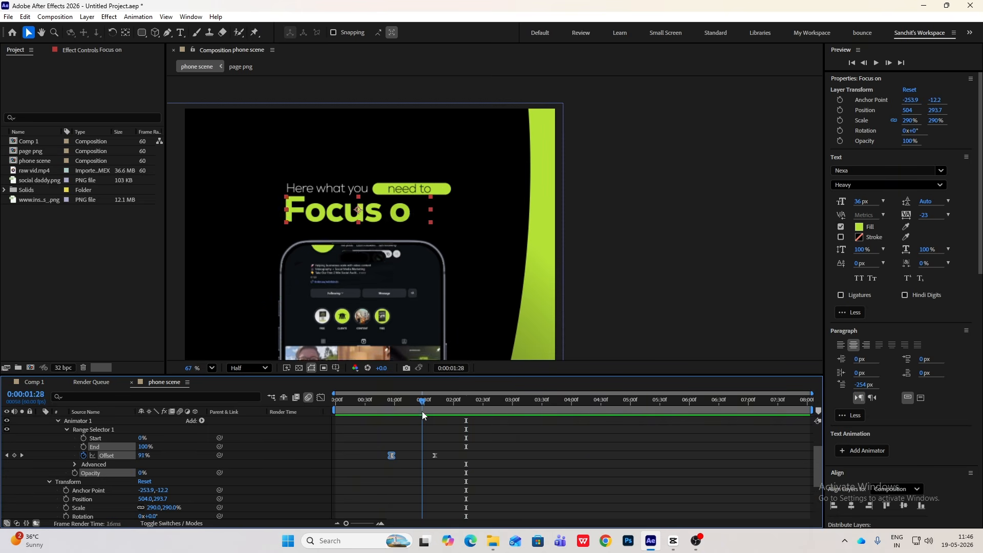
pyautogui.click(673, 540)
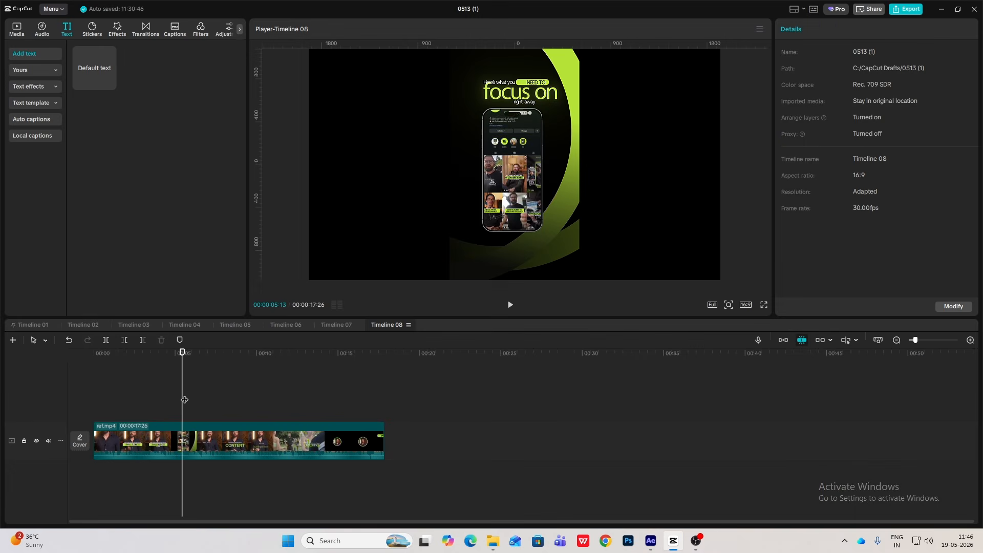
pyautogui.moveTo(184, 399); pyautogui.dragTo(165, 404)
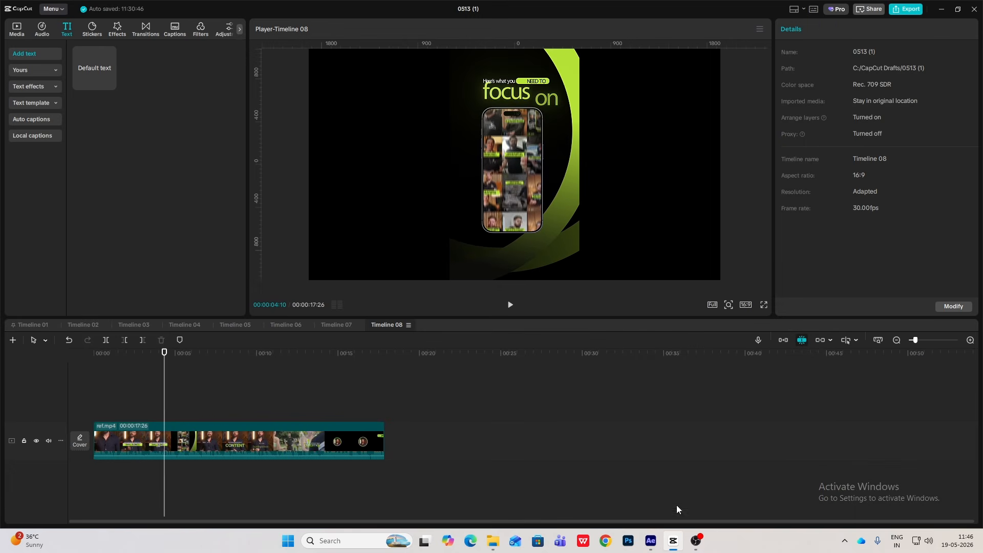
pyautogui.click(673, 541)
# Base the "Focus on" range selector on Words, set Ease High to -33% and Ease Low to 38%, and preview the reveal.
pyautogui.scroll(-1, 116, 472)
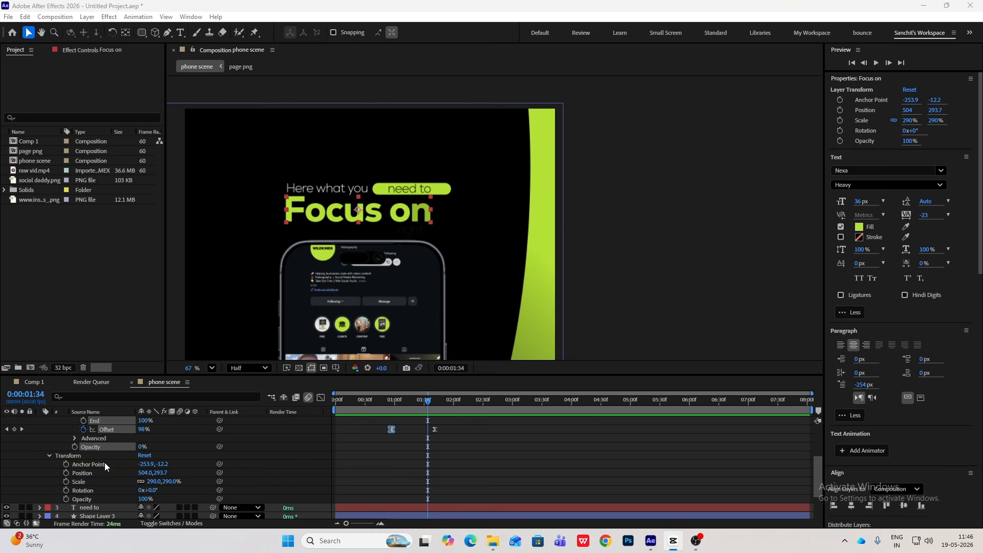
pyautogui.click(76, 438)
pyautogui.click(169, 453)
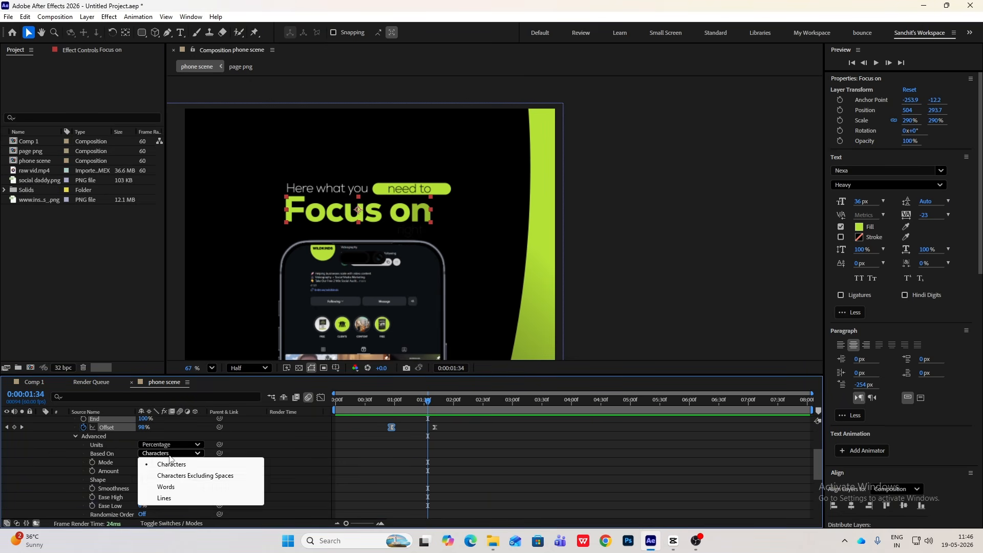
pyautogui.click(166, 487)
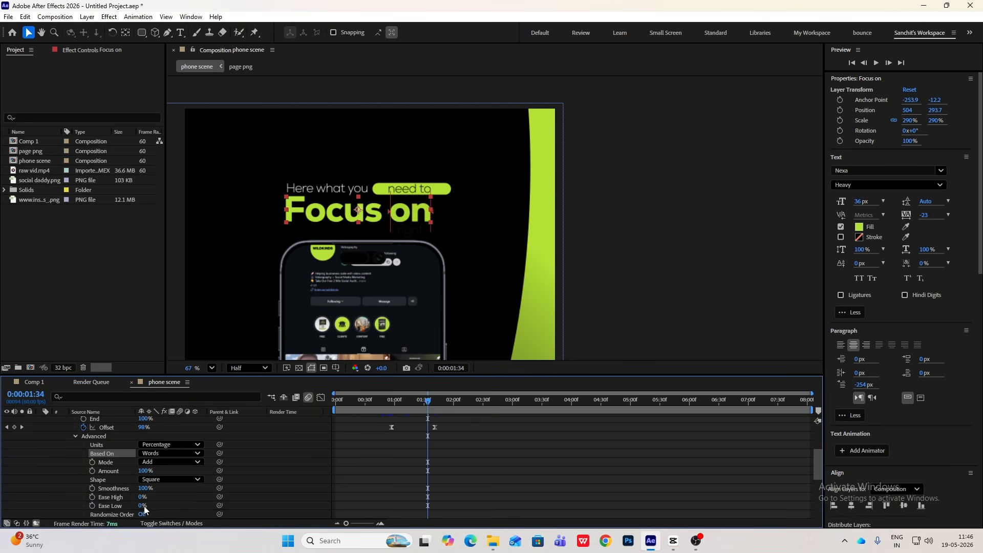
pyautogui.moveTo(143, 498)
pyautogui.mouseDown()
pyautogui.moveTo(134, 497)
pyautogui.moveTo(154, 507)
pyautogui.mouseUp()
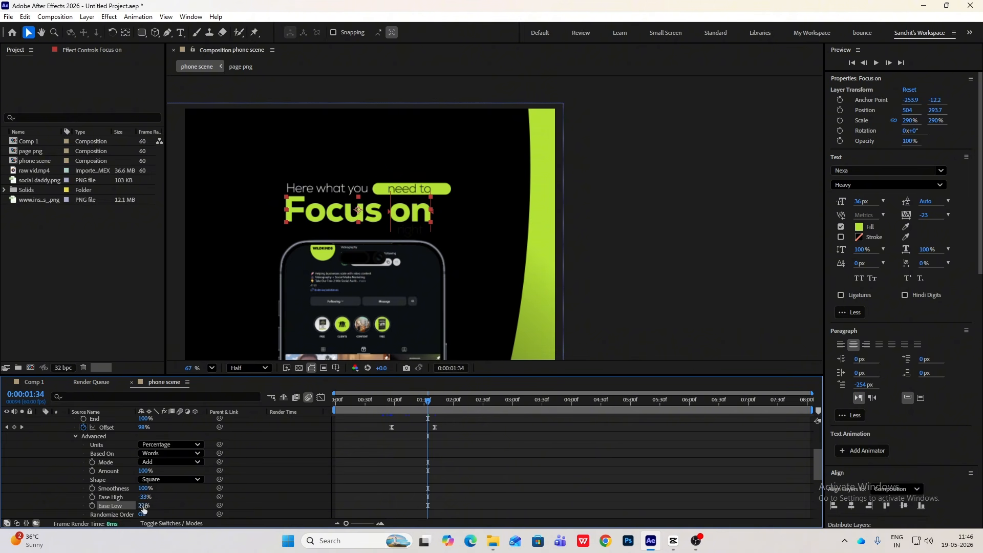
pyautogui.press('space')
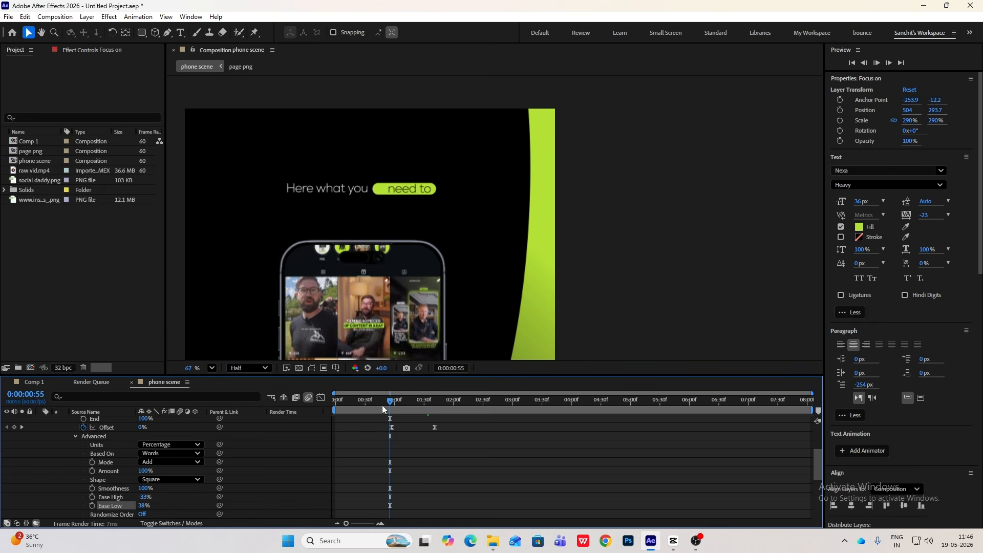
pyautogui.press('space')
# Add a Position property to the "Focus on" text animator and set it to 0, 18.
pyautogui.scroll(3, 83, 430)
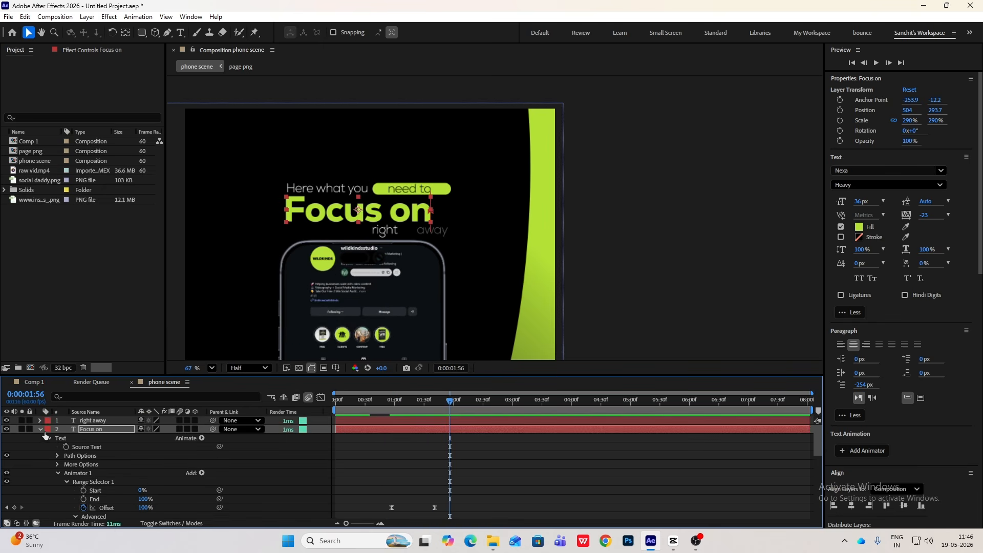
pyautogui.click(40, 429)
pyautogui.click(40, 429)
pyautogui.click(204, 474)
pyautogui.moveTo(227, 479)
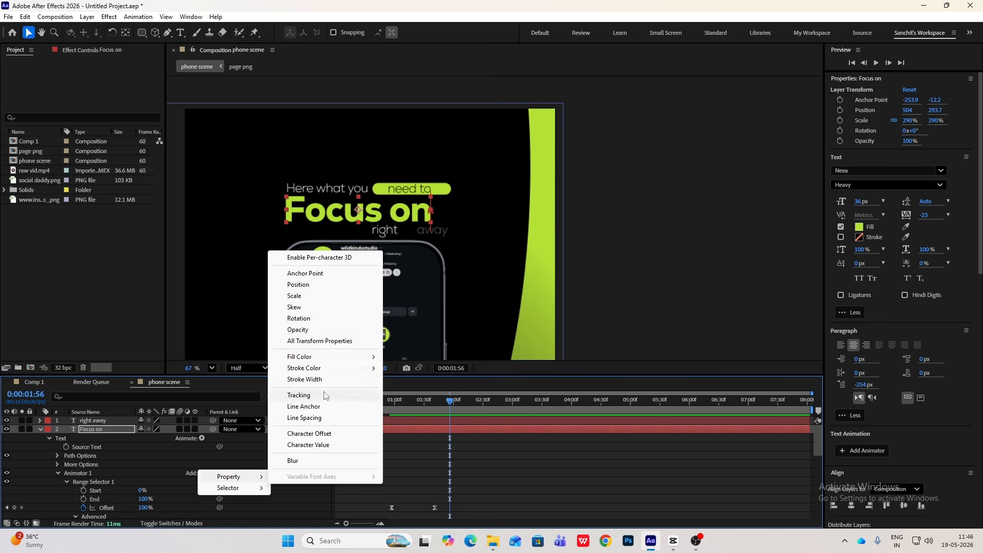
pyautogui.click(298, 285)
pyautogui.scroll(-3, 158, 466)
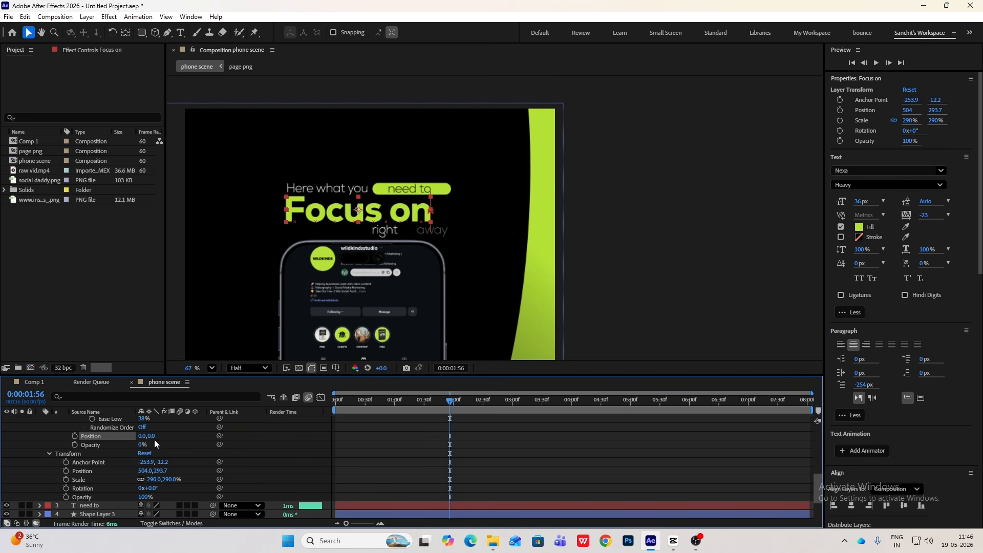
pyautogui.moveTo(154, 437); pyautogui.dragTo(157, 437)
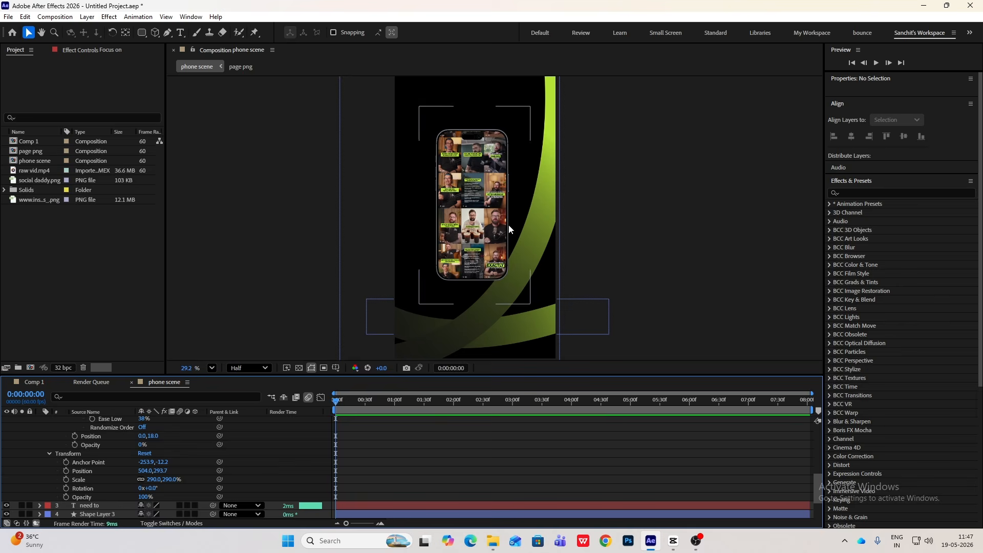
# Play the full phone scene and scrub the CapCut reference video as far as the circular head cutout scene.
pyautogui.scroll(-2, 508, 225)
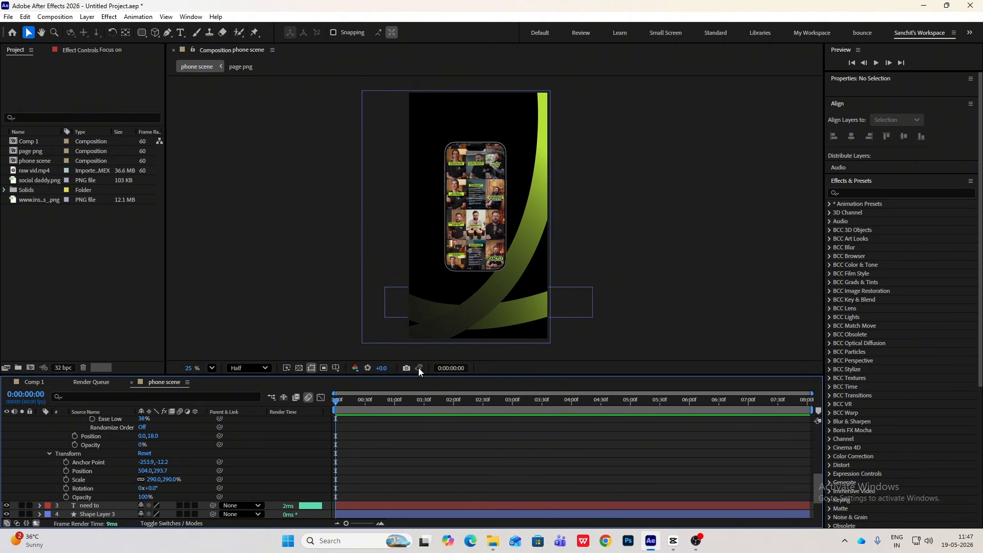
pyautogui.press('space')
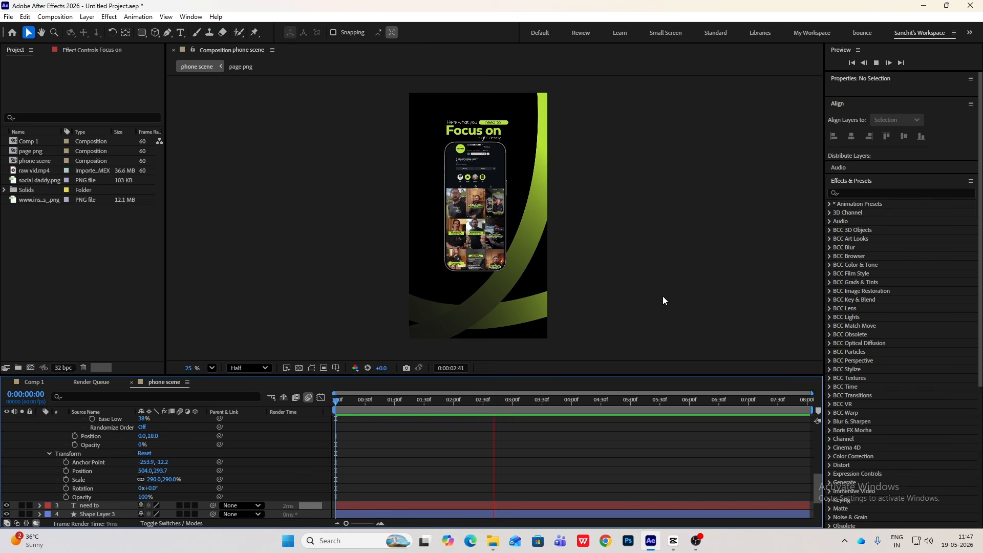
pyautogui.click(673, 540)
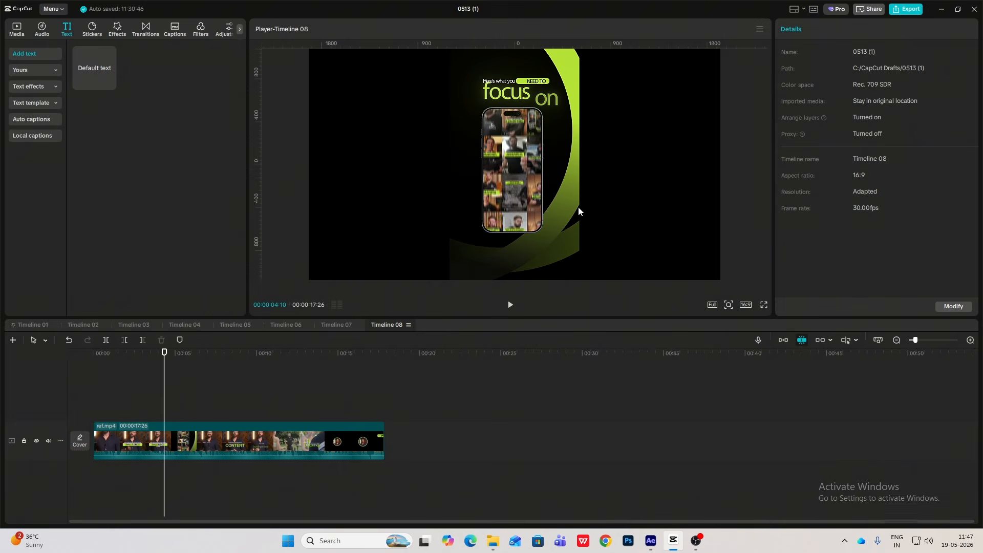
pyautogui.press('space')
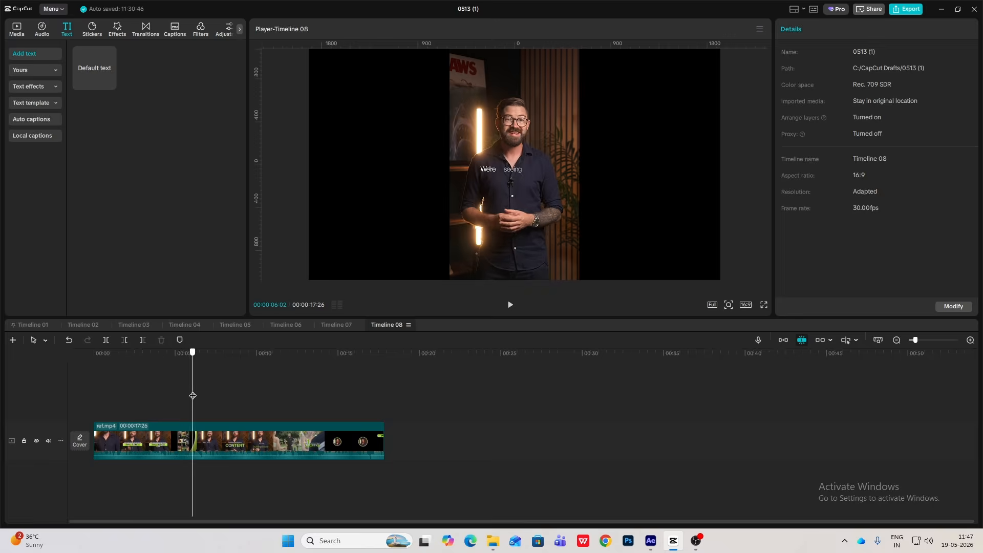
pyautogui.click(157, 398)
pyautogui.moveTo(161, 399); pyautogui.dragTo(338, 432)
pyautogui.hotkey('alt', 'Tab')
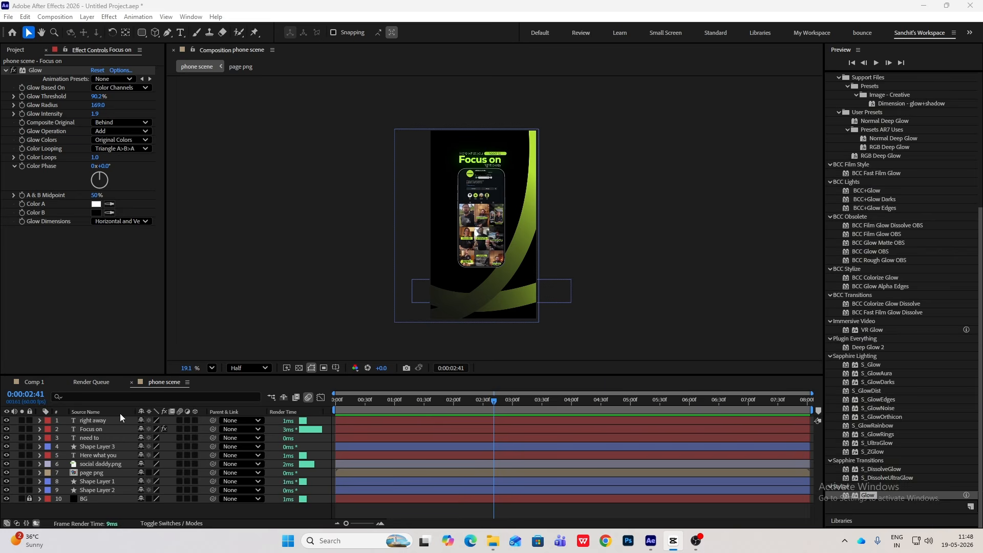
# Create a 1080 x 1920 composition named "head cutout scene" at 60 fps with a duration of 0:00:08:03.
pyautogui.hotkey('ctrl', '0')
pyautogui.rightClick(64, 267)
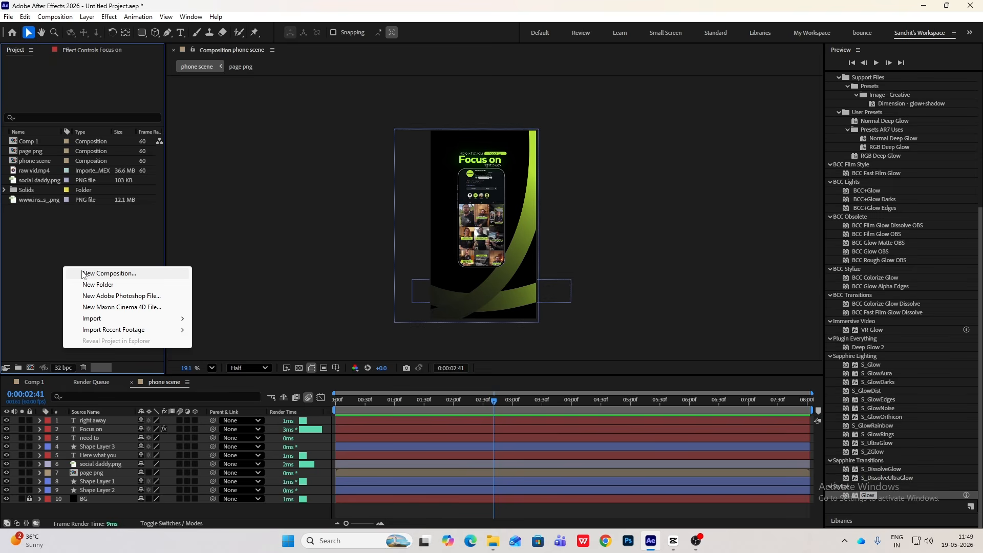
pyautogui.click(83, 274)
pyautogui.write('head cutout scene')
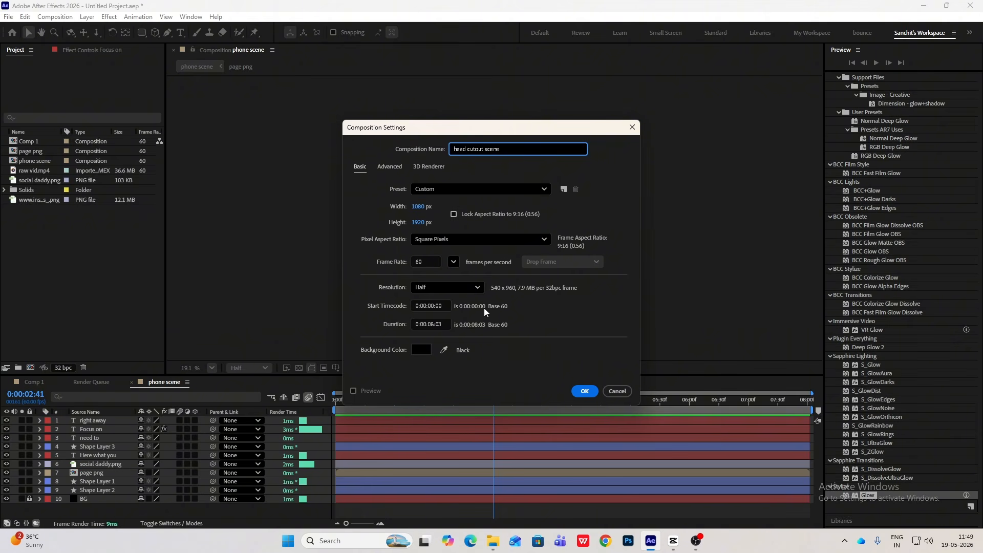
pyautogui.click(584, 391)
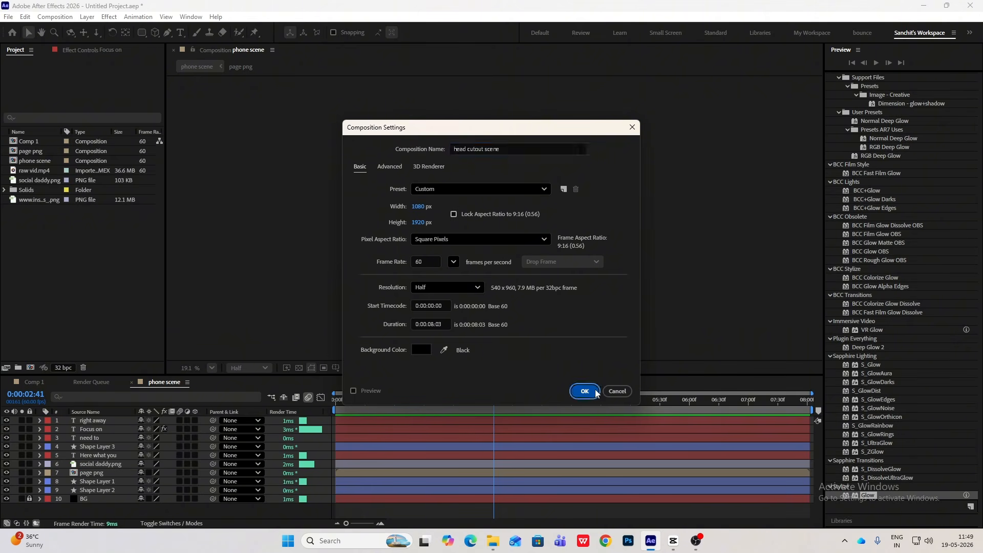
# Check the reference in CapCut and copy the raw vid.mp4 layer from Comp 1 into the head cutout scene composition.
pyautogui.click(673, 543)
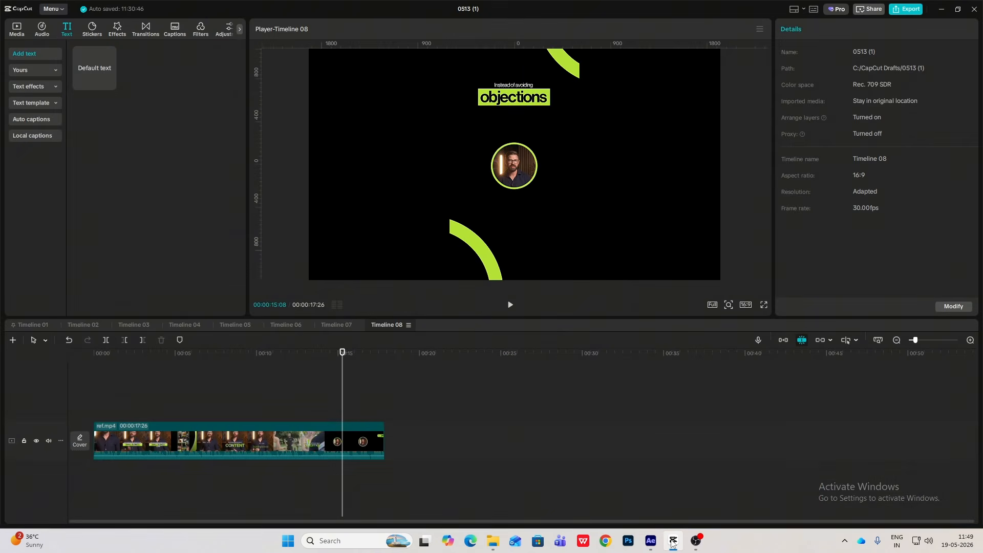
pyautogui.click(672, 542)
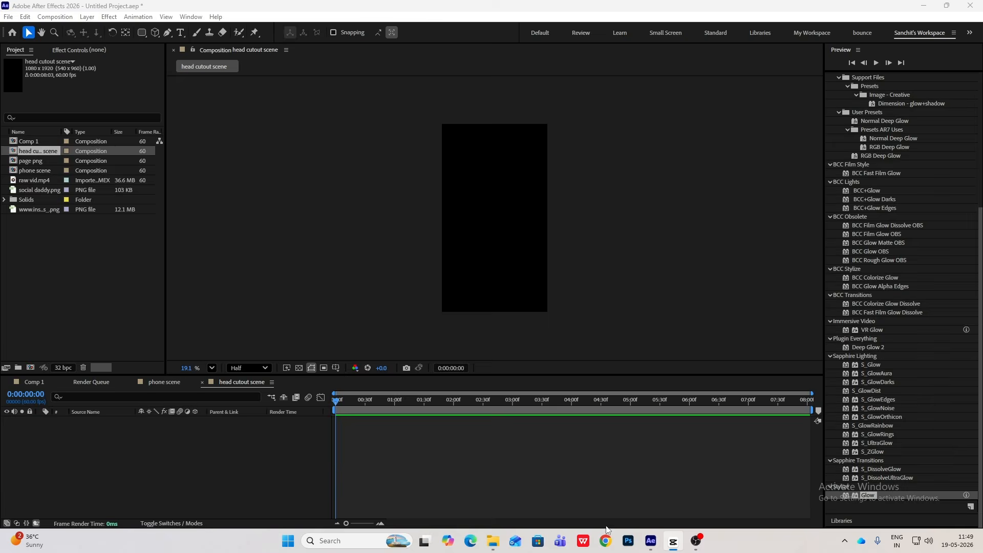
pyautogui.click(37, 385)
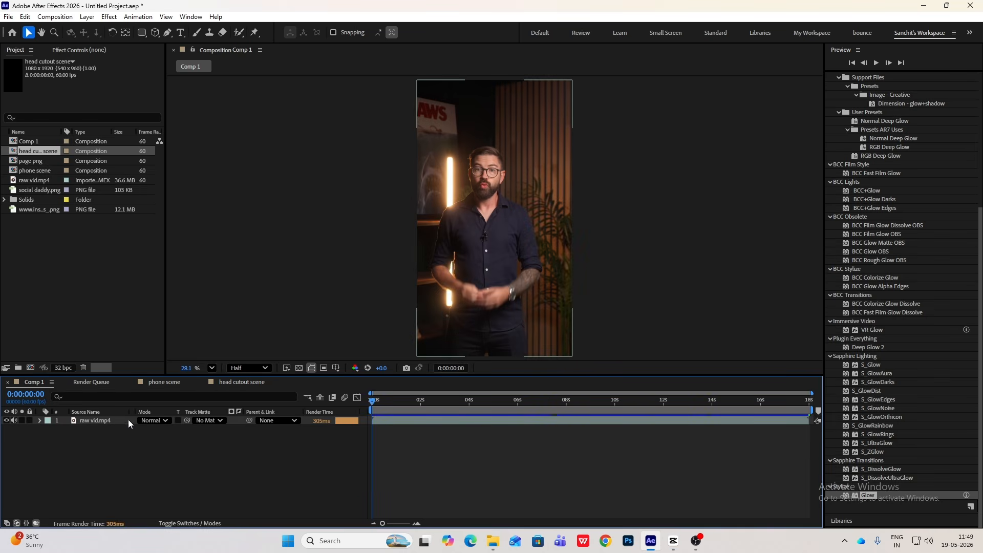
pyautogui.click(106, 422)
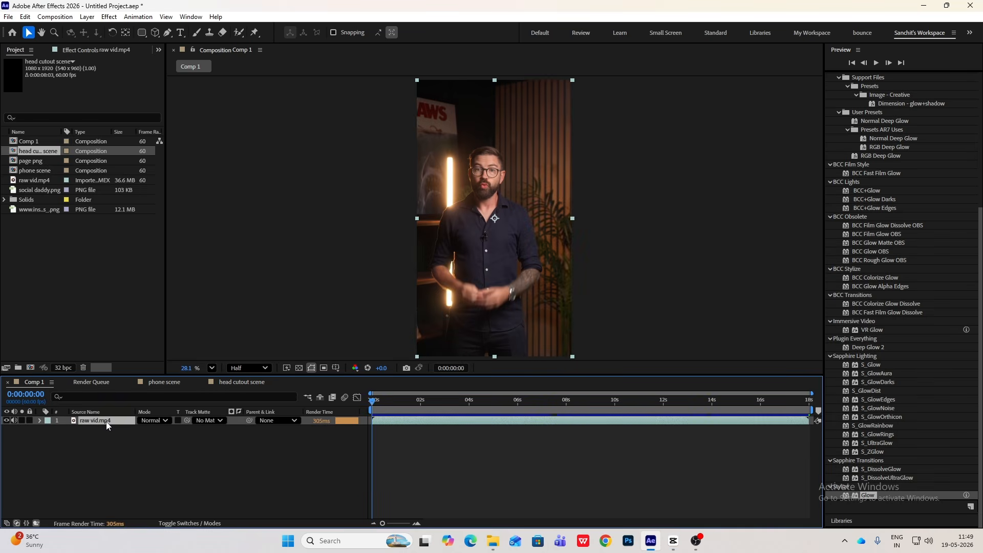
pyautogui.click(235, 383)
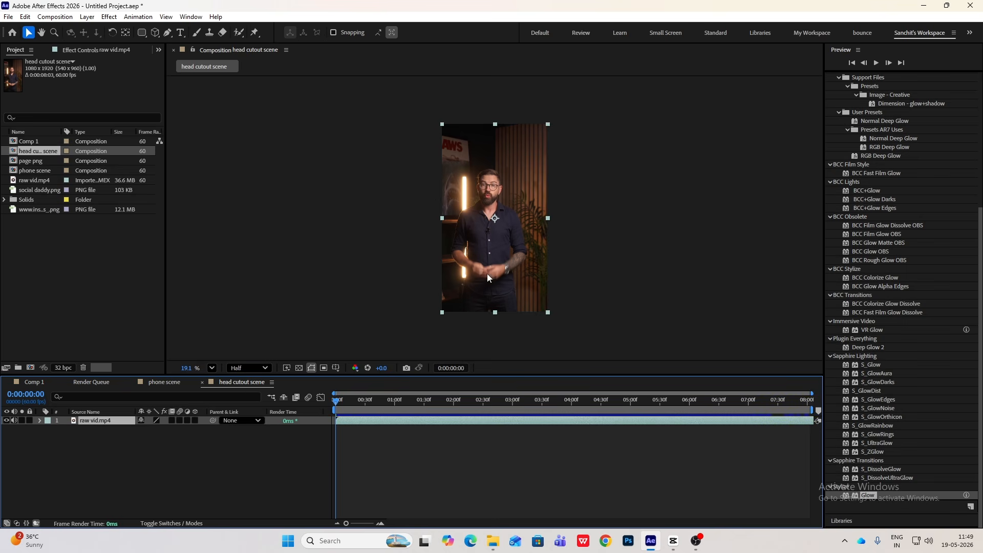
# Check the circular cutout in the CapCut reference and draw a matching circular ellipse mask around the man's head on raw vid.mp4.
pyautogui.hotkey('alt', 'Tab')
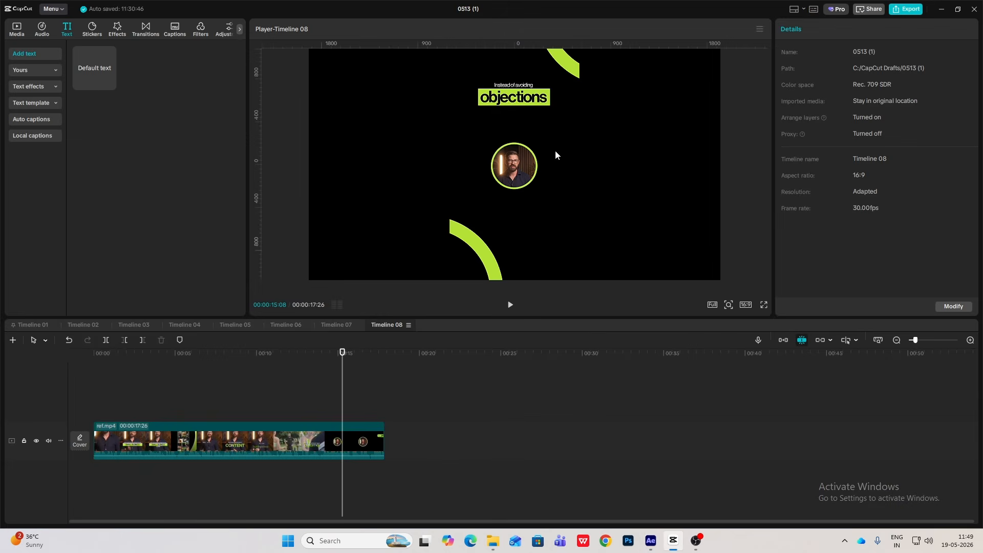
pyautogui.click(676, 548)
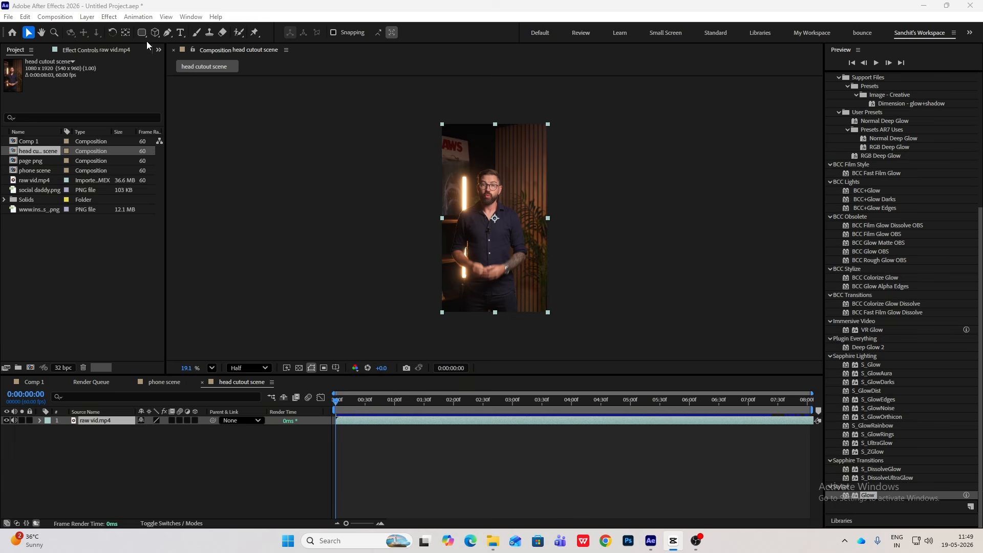
pyautogui.moveTo(143, 33); pyautogui.dragTo(185, 56)
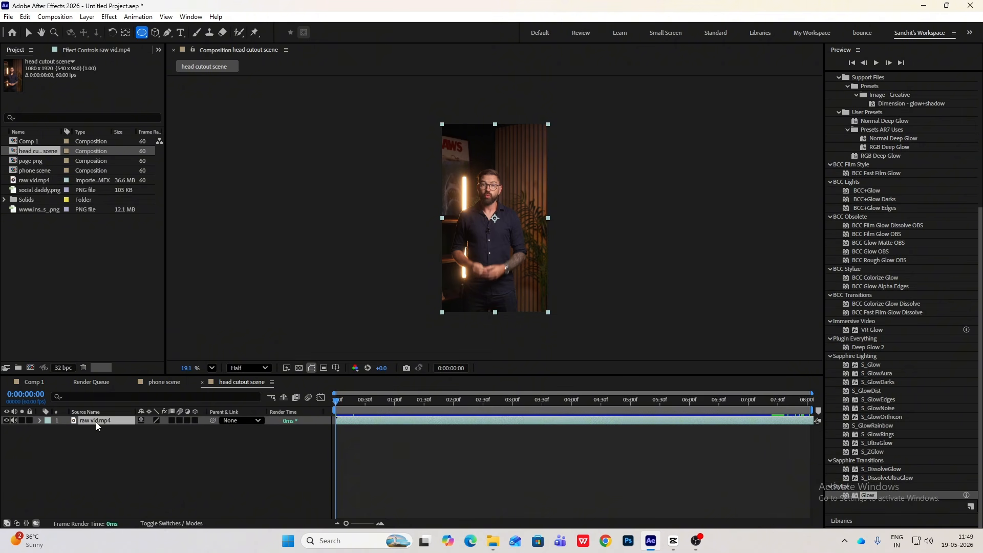
pyautogui.moveTo(465, 173); pyautogui.dragTo(500, 214)
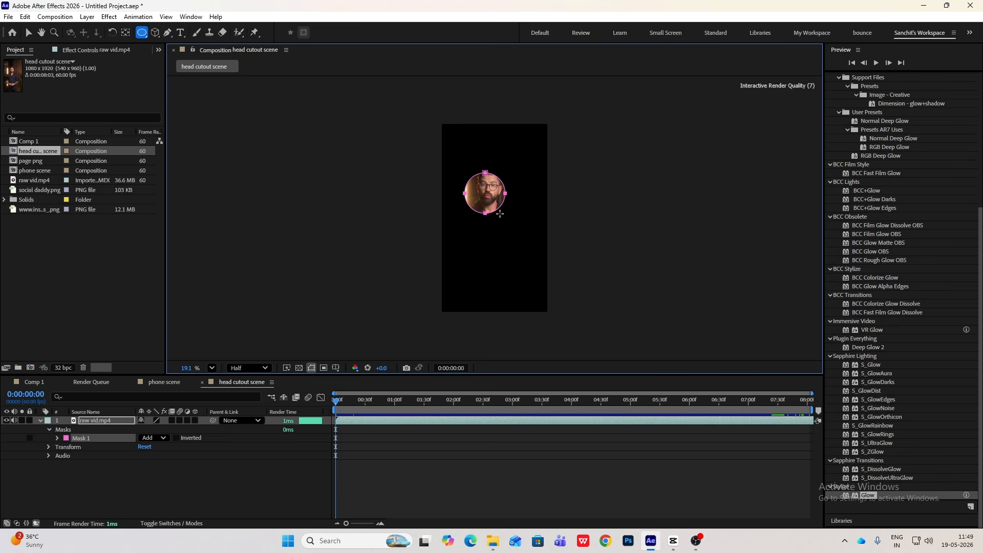
# Reposition the circular mask over the man's face and place the raw vid.mp4 cutout near the middle of the frame.
pyautogui.click(95, 482)
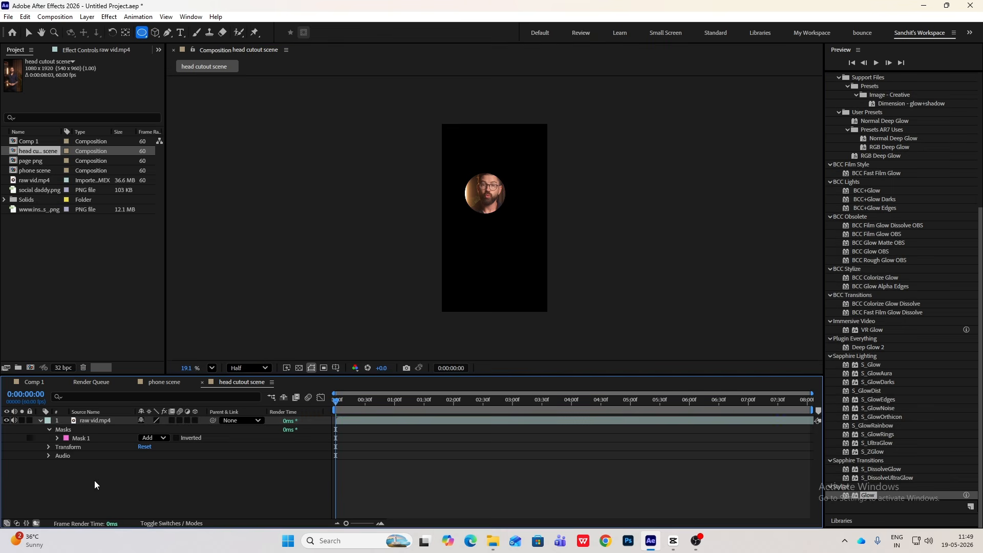
pyautogui.click(87, 438)
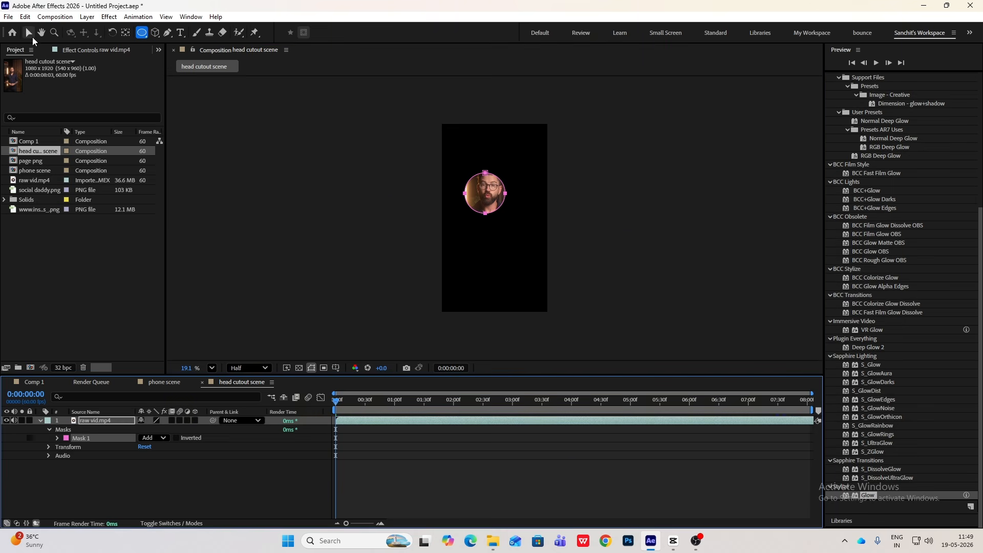
pyautogui.click(29, 33)
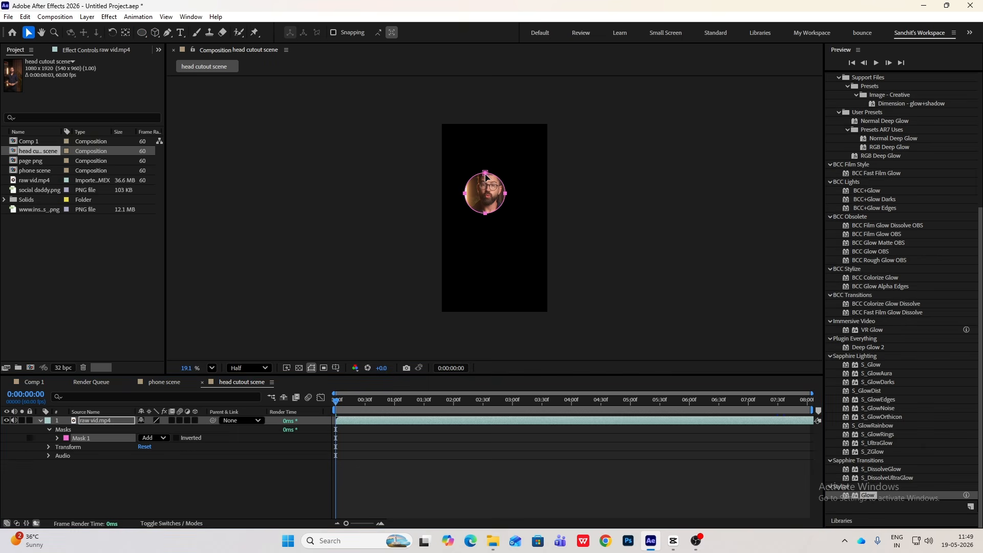
pyautogui.moveTo(486, 176); pyautogui.dragTo(489, 212)
pyautogui.click(537, 225)
pyautogui.scroll(2, 537, 225)
pyautogui.press('u')
pyautogui.scroll(-2, 483, 186)
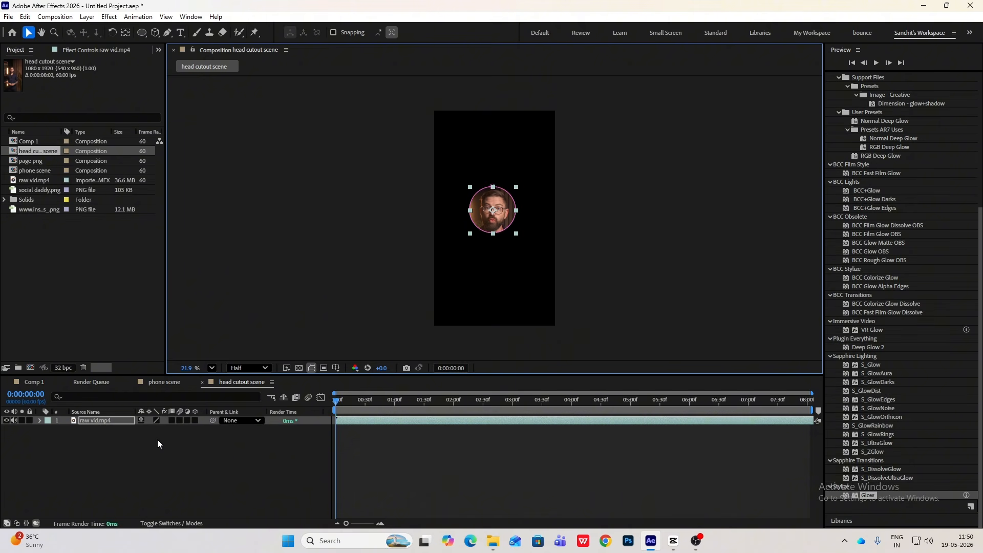
pyautogui.click(137, 451)
pyautogui.click(112, 423)
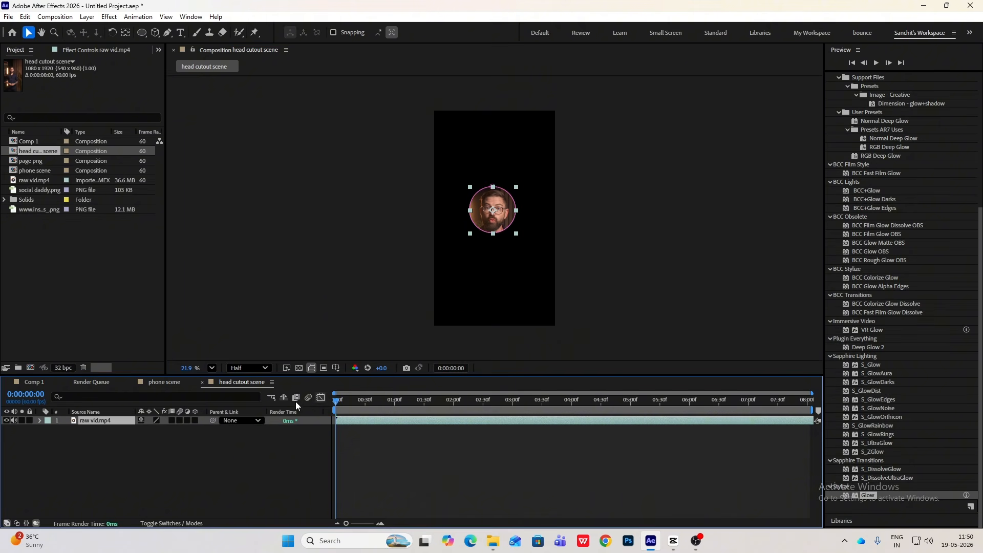
# Center the raw vid.mp4 head cutout horizontally and vertically in the composition.
pyautogui.scroll(4, 880, 104)
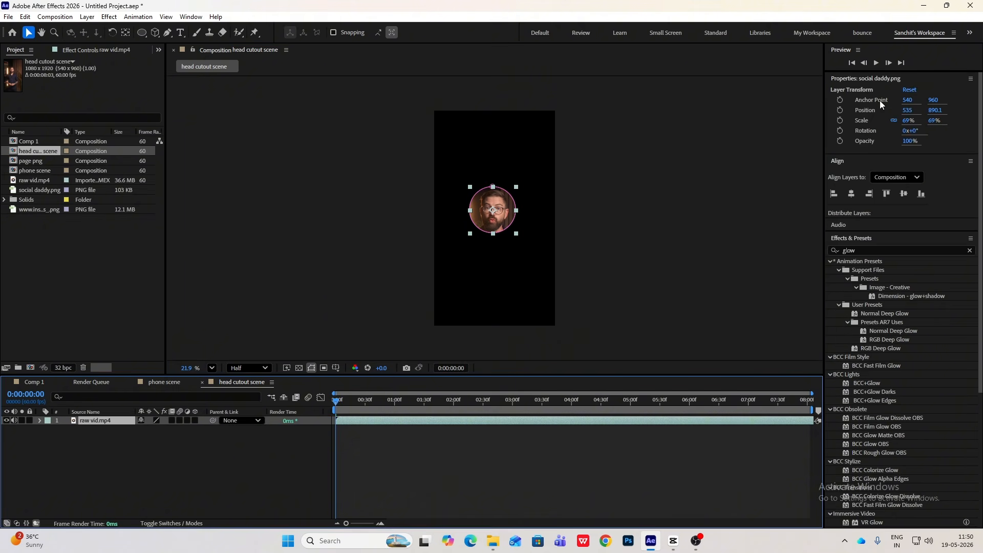
pyautogui.click(851, 194)
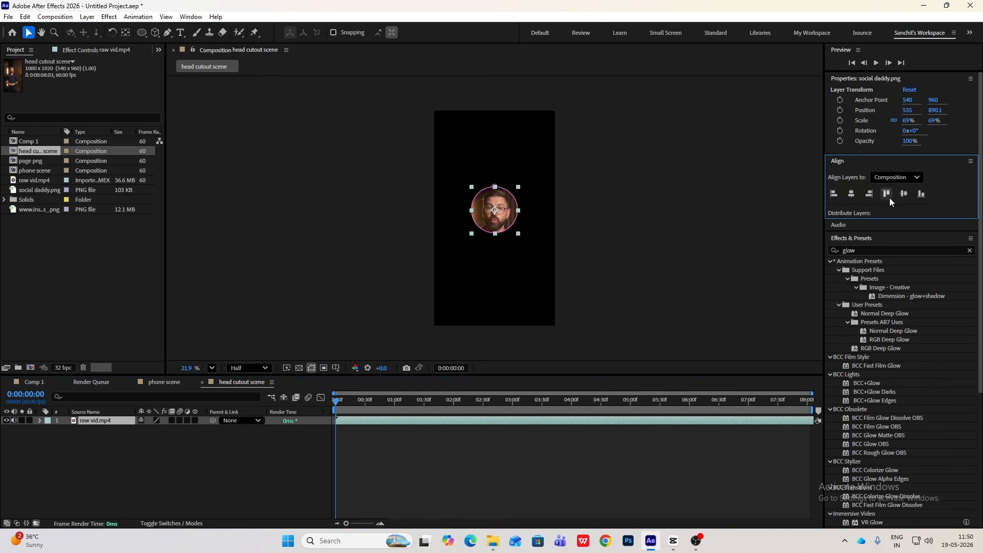
pyautogui.click(903, 195)
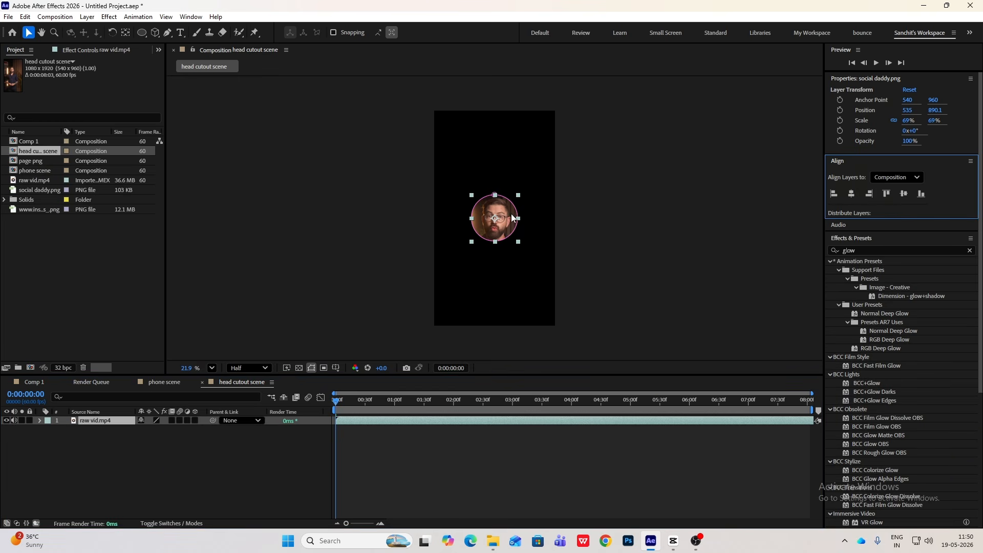
# Draw a lime-green circular outline around the head cutout, set its stroke to 16 px and scale to 103%, and preview the result.
pyautogui.click(179, 447)
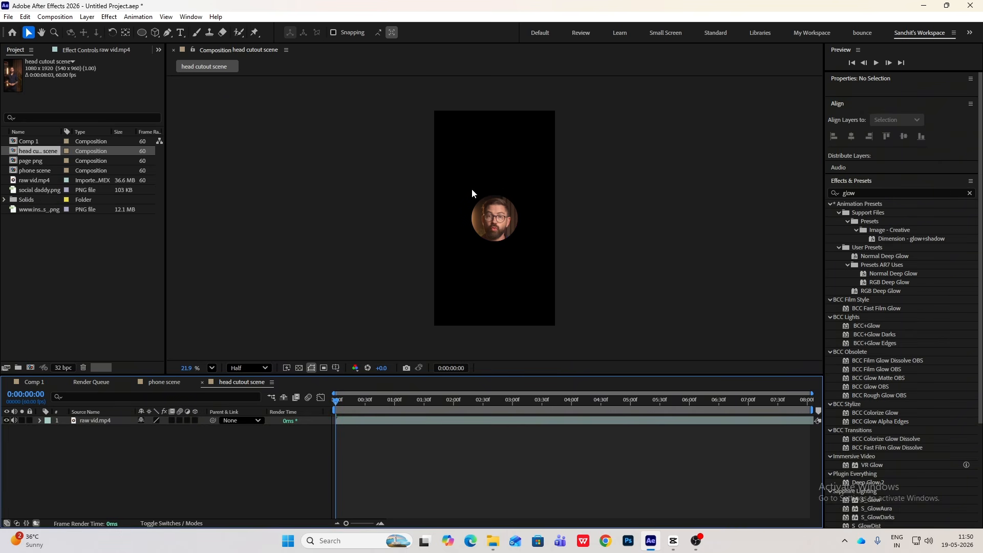
pyautogui.click(142, 32)
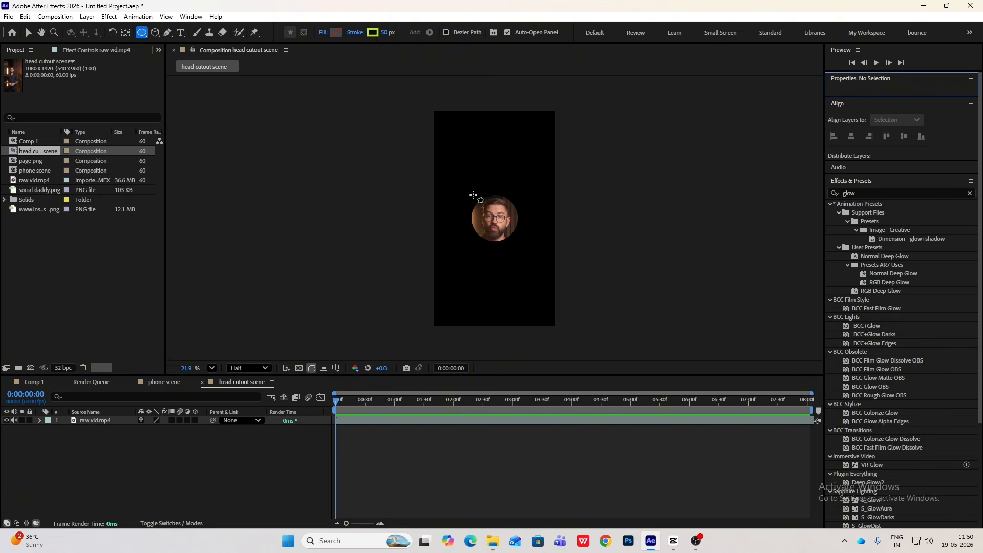
pyautogui.moveTo(473, 195); pyautogui.dragTo(508, 238)
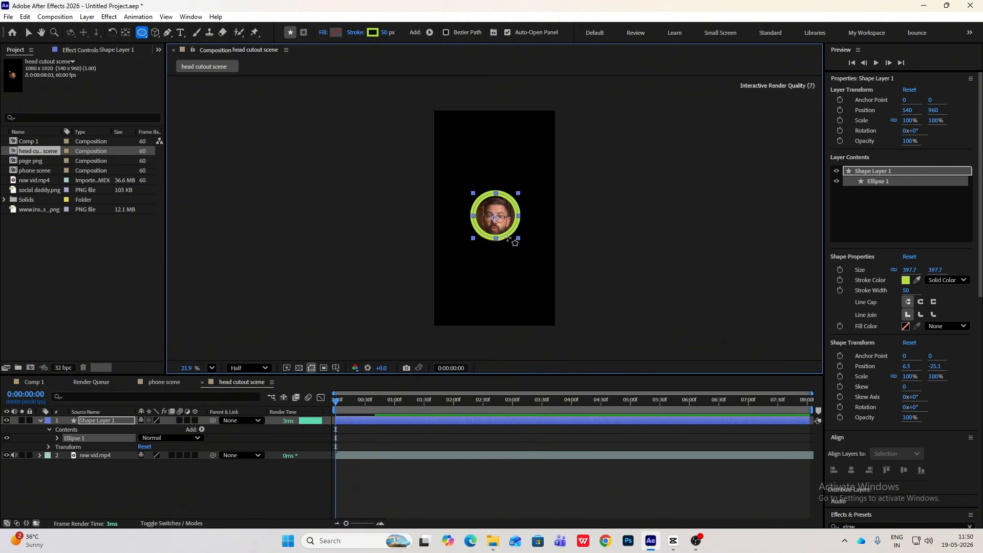
pyautogui.moveTo(476, 33); pyautogui.dragTo(458, 36)
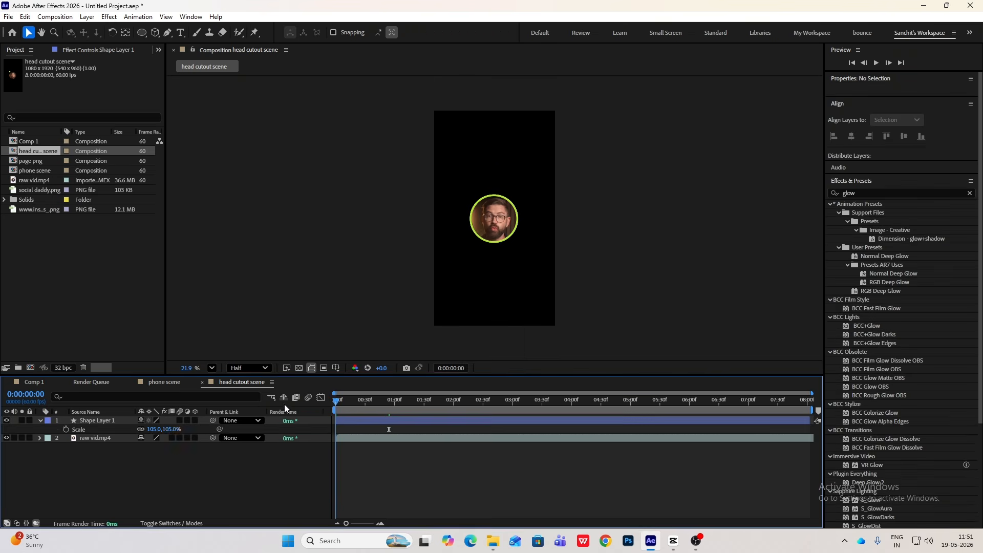
pyautogui.press('space')
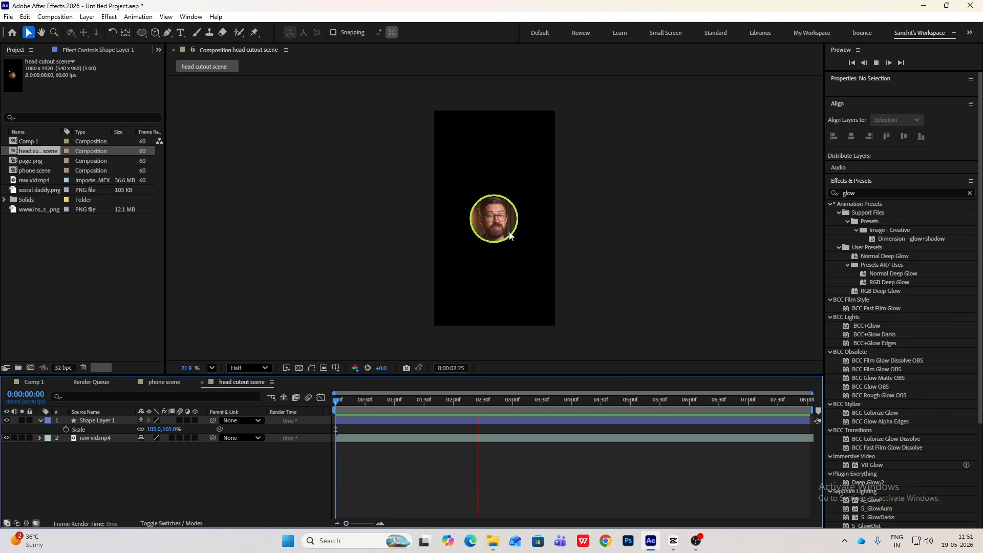
pyautogui.hotkey('alt', 'Tab')
pyautogui.hotkey('alt', 'Tab')
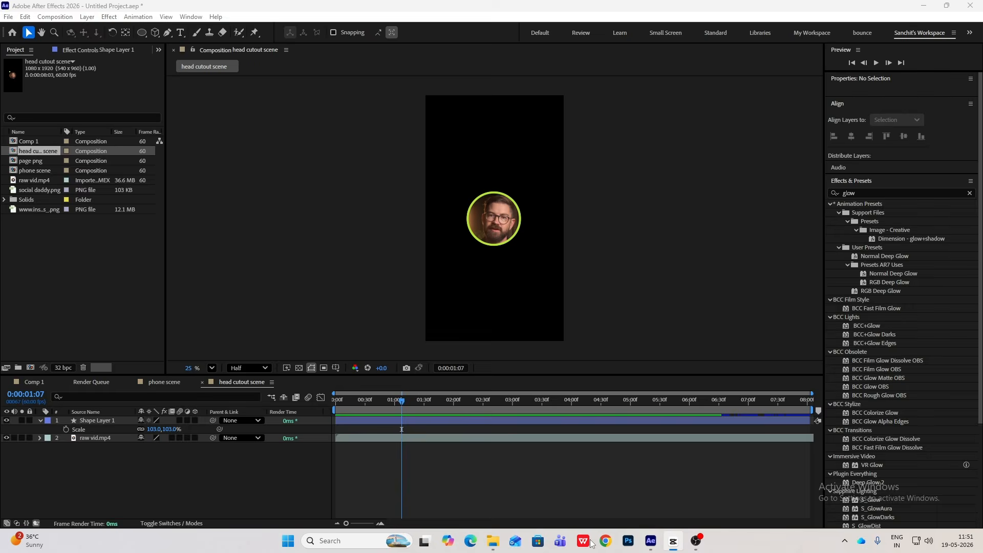
# Draw a second lime-green circular outline about 688 px across, overlapping the composition's lower-left corner.
pyautogui.click(143, 34)
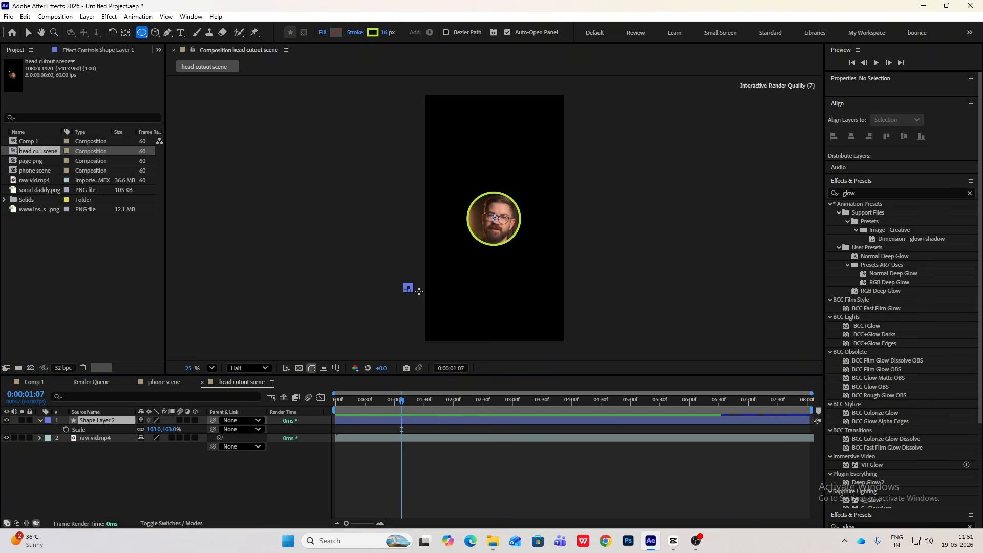
pyautogui.moveTo(406, 285); pyautogui.dragTo(491, 346)
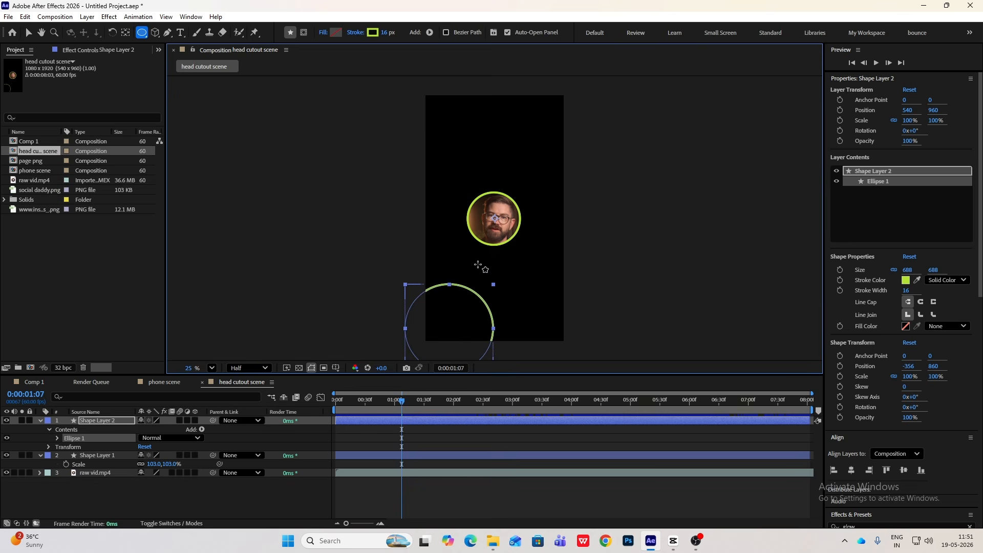
pyautogui.scroll(-2, 478, 264)
pyautogui.click(40, 421)
pyautogui.press('s')
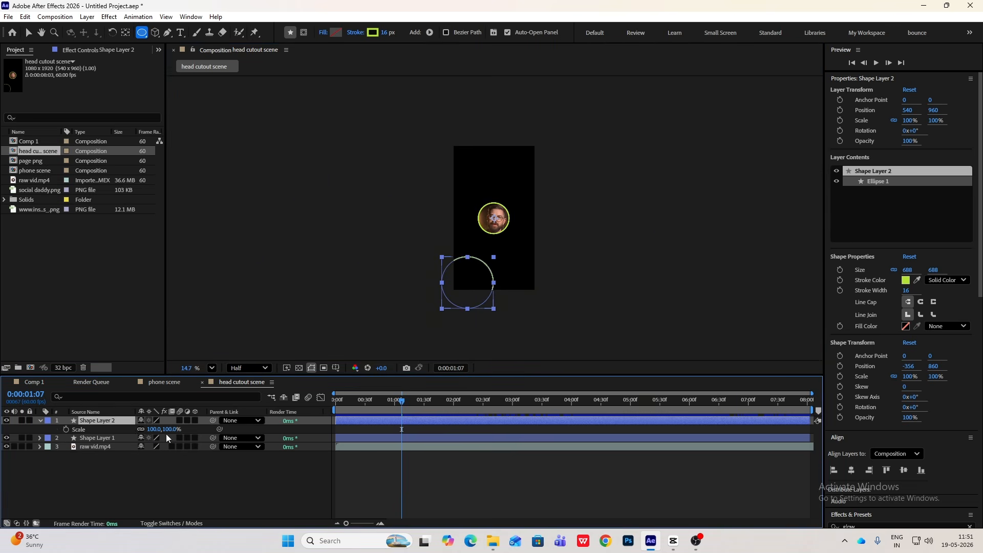
pyautogui.moveTo(167, 429); pyautogui.dragTo(185, 433)
pyautogui.hotkey('ctrl', 'z')
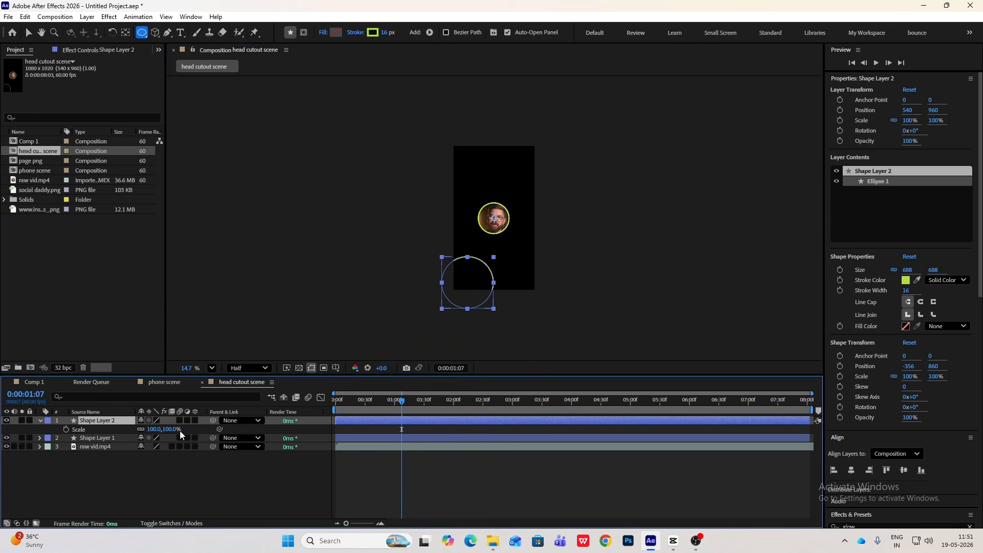
# Center the large ring's anchor point, set its stroke to 93 px and shift it further into the lower-left corner.
pyautogui.hotkey('ctrl', 'alt', 'Home')
pyautogui.moveTo(384, 34)
pyautogui.mouseDown()
pyautogui.moveTo(445, 278)
pyautogui.moveTo(469, 297)
pyautogui.mouseUp()
pyautogui.click(25, 35)
pyautogui.click(604, 266)
# Duplicate the thick green ring and place the copy over the composition's upper-right corner.
pyautogui.click(100, 421)
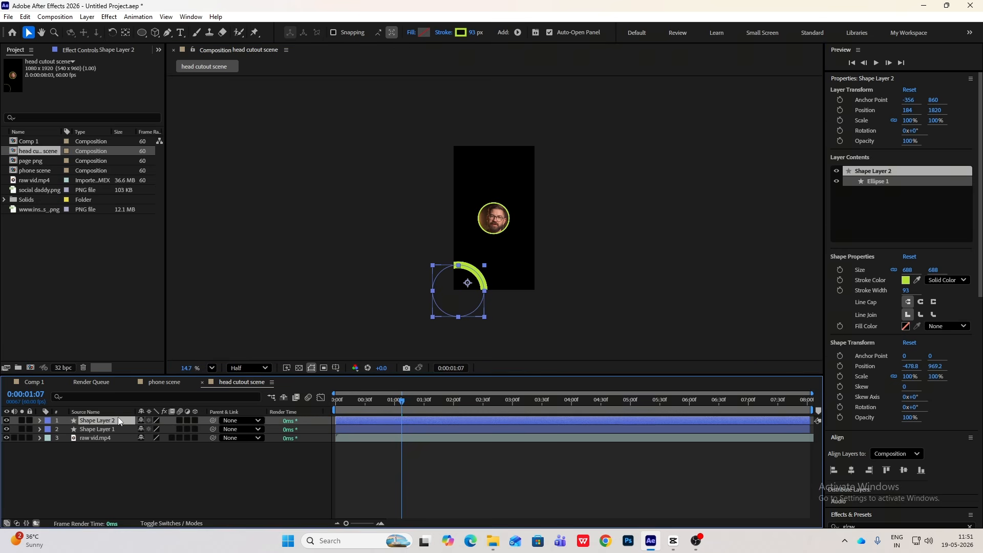
pyautogui.hotkey('ctrl', 'd')
pyautogui.moveTo(468, 287); pyautogui.dragTo(549, 149)
pyautogui.click(625, 152)
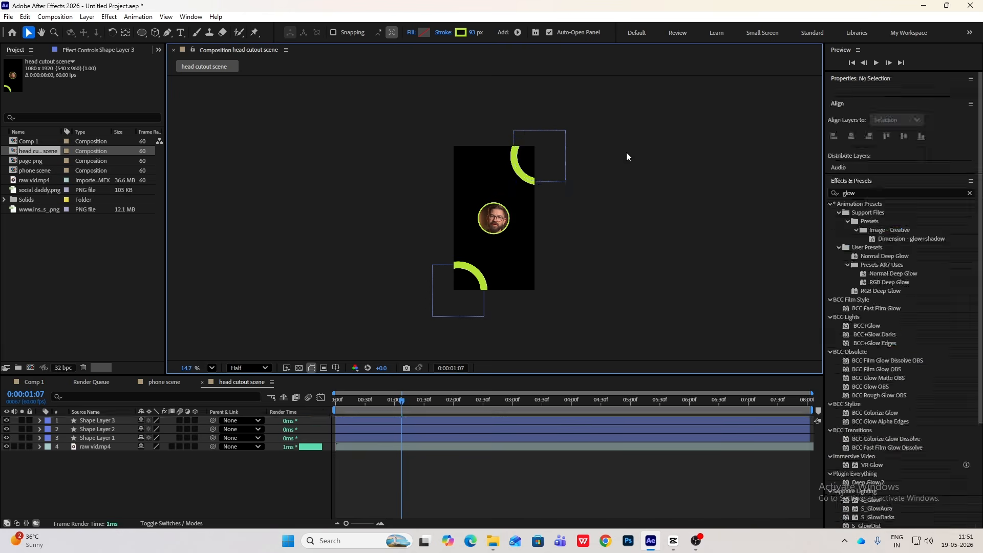
# Check the headline in the CapCut reference and copy the "Here what you" text layer from phone scene into head cutout scene.
pyautogui.hotkey('alt', 'Tab')
pyautogui.click(680, 549)
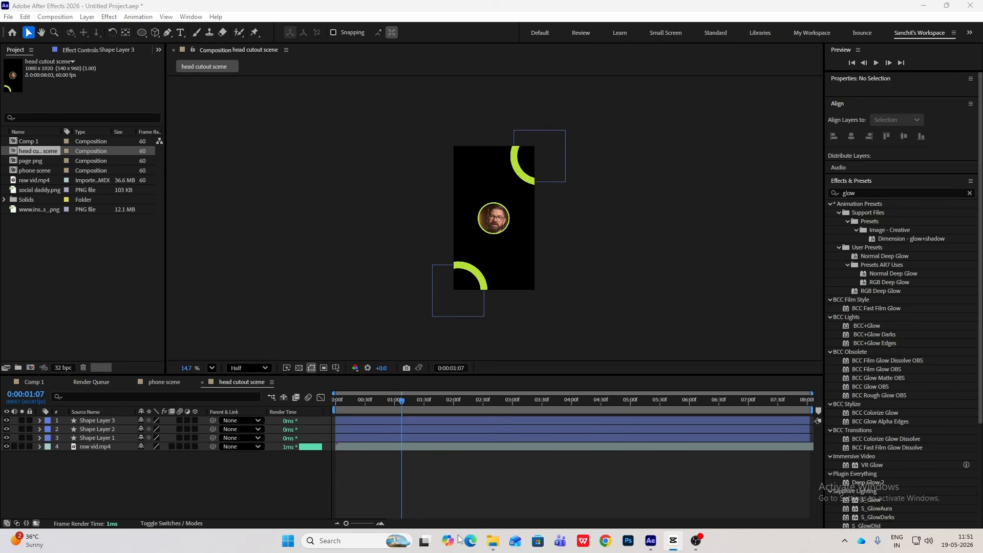
pyautogui.click(672, 542)
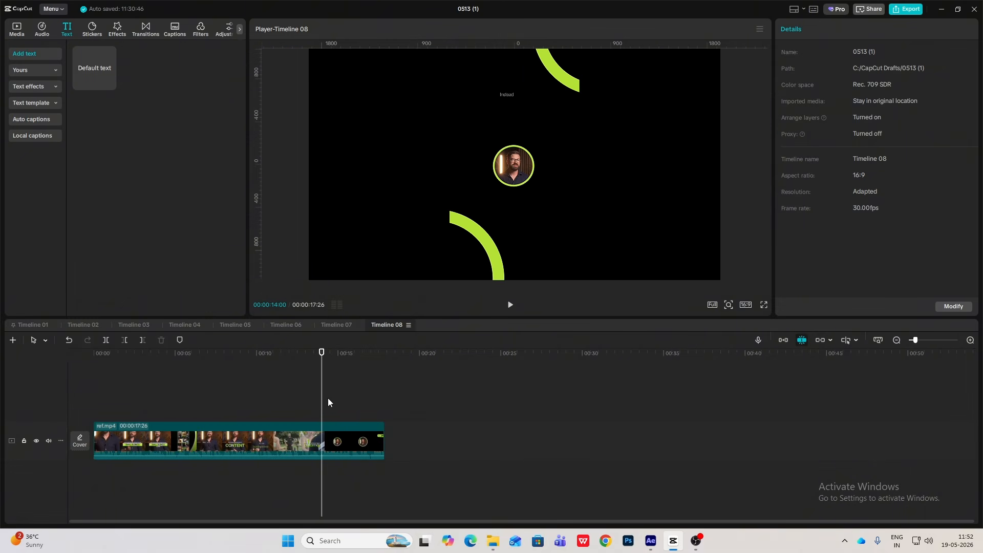
pyautogui.moveTo(321, 402); pyautogui.dragTo(341, 413)
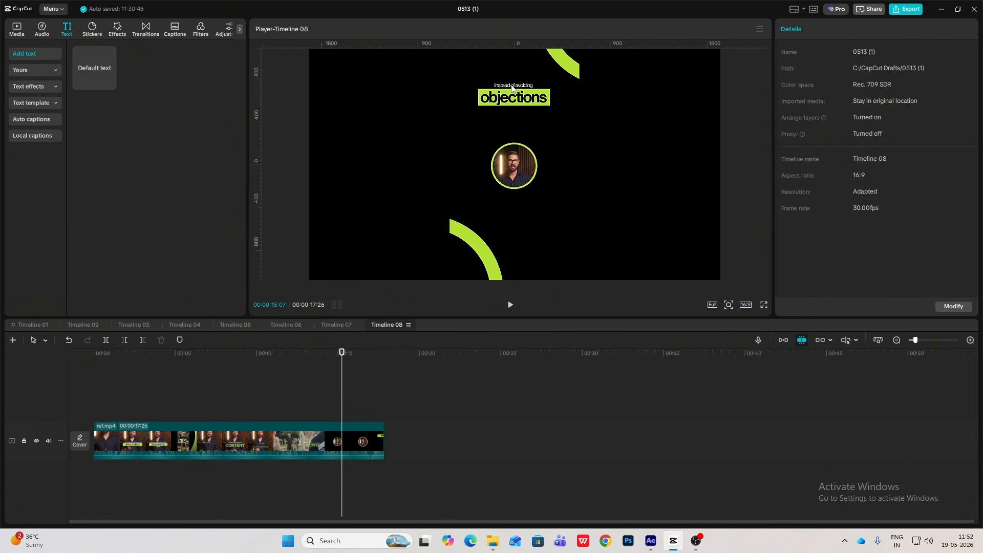
pyautogui.click(651, 540)
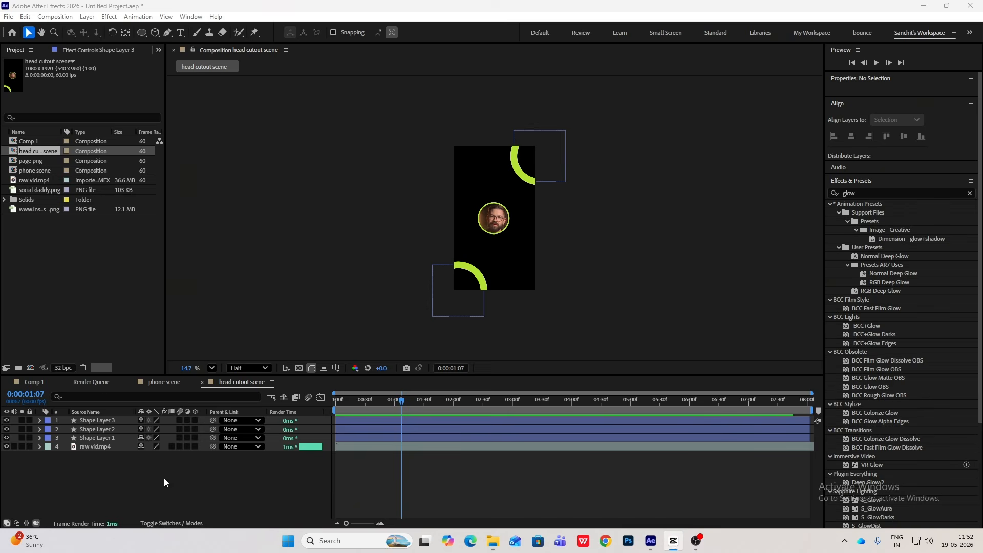
pyautogui.click(170, 384)
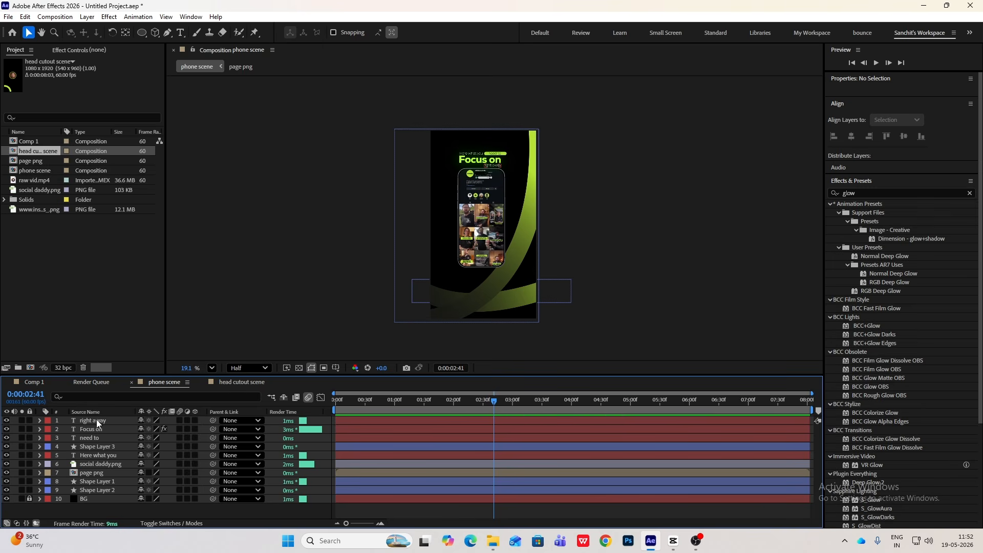
pyautogui.click(97, 455)
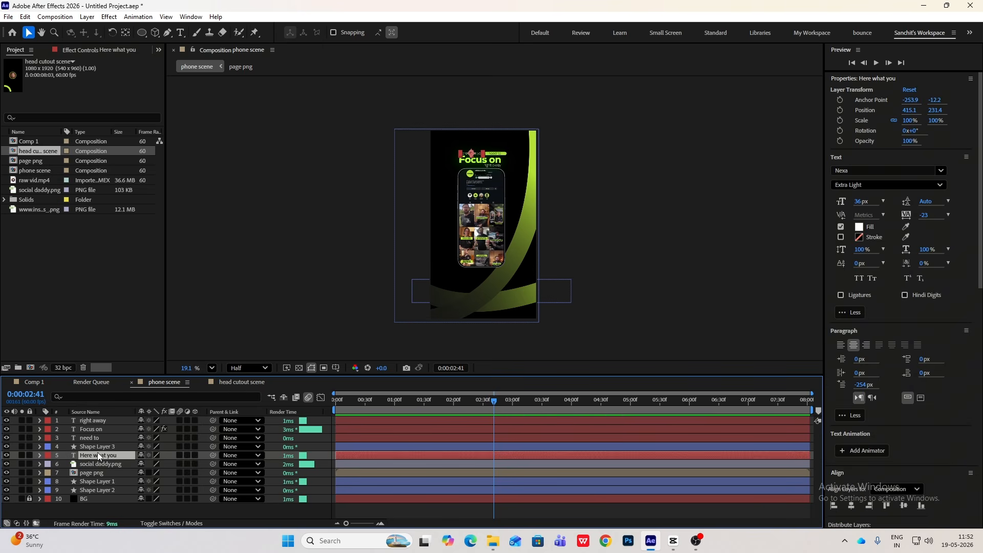
pyautogui.click(245, 383)
pyautogui.hotkey('ctrl', 'v')
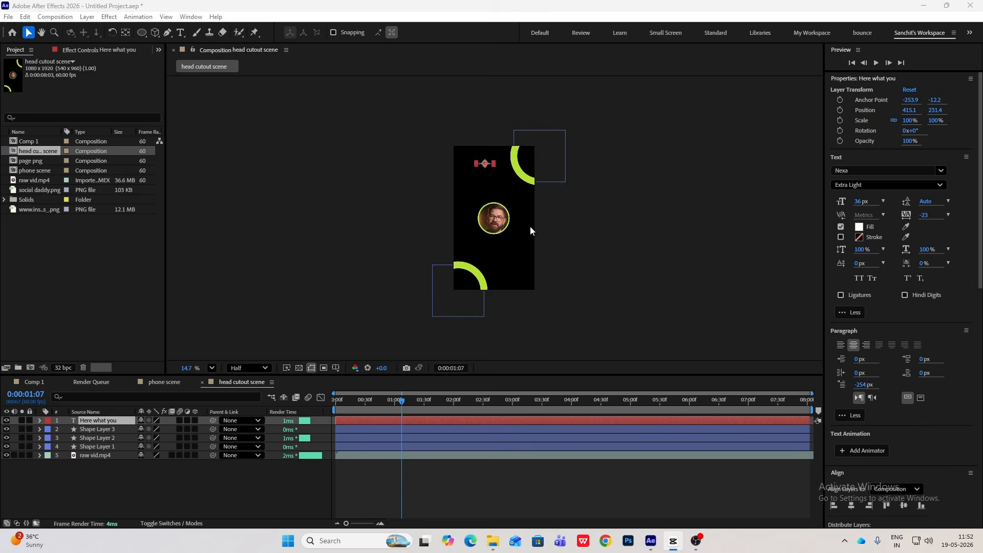
# Change the pasted headline to "instead of avoiding" and place it centrally above the head cutout.
pyautogui.press('.')
pyautogui.scroll(2, 472, 179)
pyautogui.moveTo(485, 116); pyautogui.dragTo(505, 208)
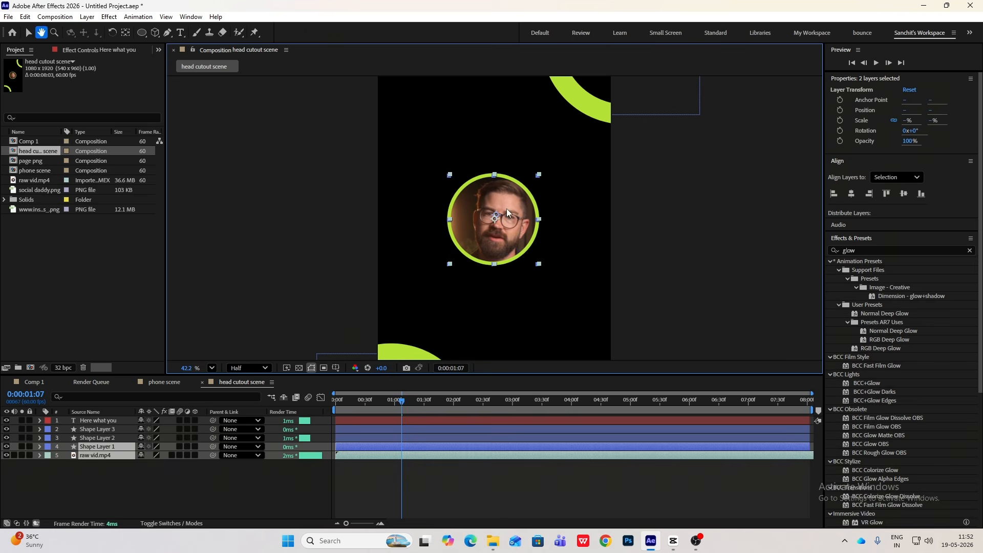
pyautogui.moveTo(457, 176); pyautogui.dragTo(464, 345)
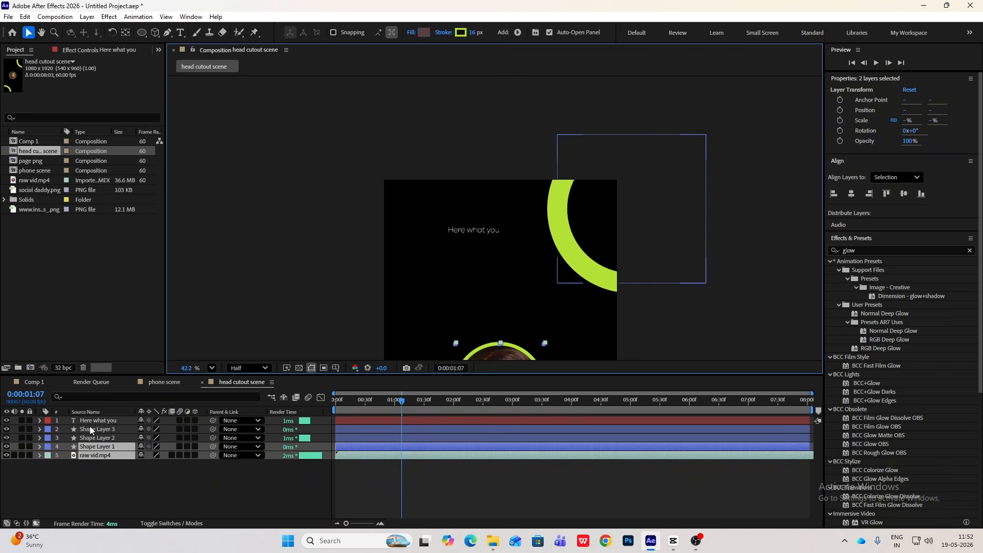
pyautogui.doubleClick(117, 420)
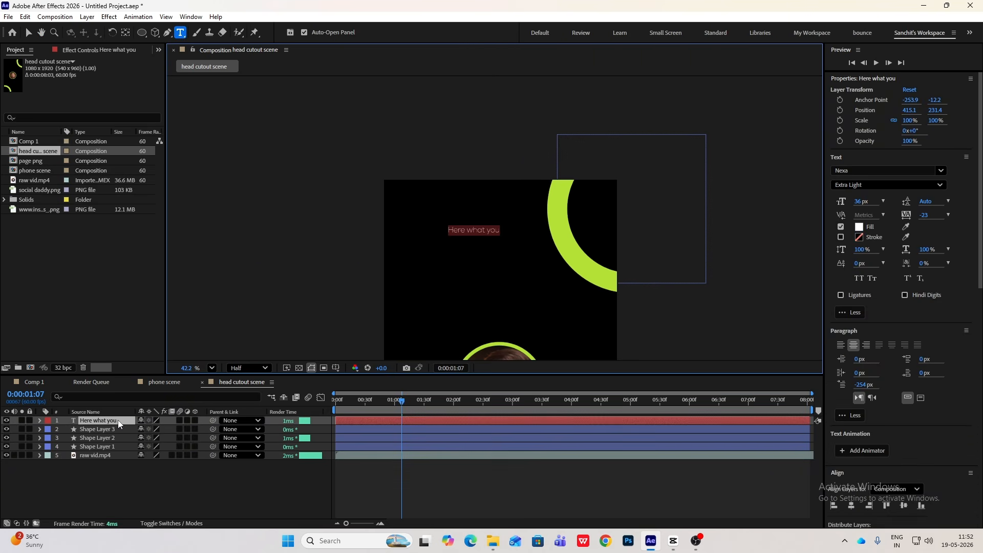
pyautogui.write('instead')
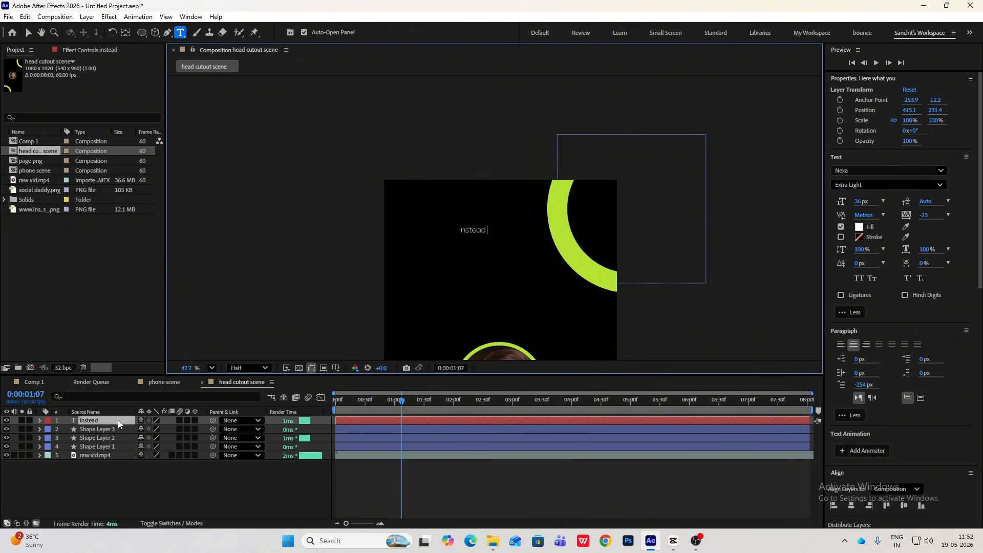
pyautogui.write(' of avoiding')
pyautogui.press('Escape')
pyautogui.moveTo(473, 230); pyautogui.dragTo(496, 253)
# Check the second headline line in the CapCut reference and copy the "need to" text layer from phone scene into head cutout scene.
pyautogui.hotkey('alt', 'Tab')
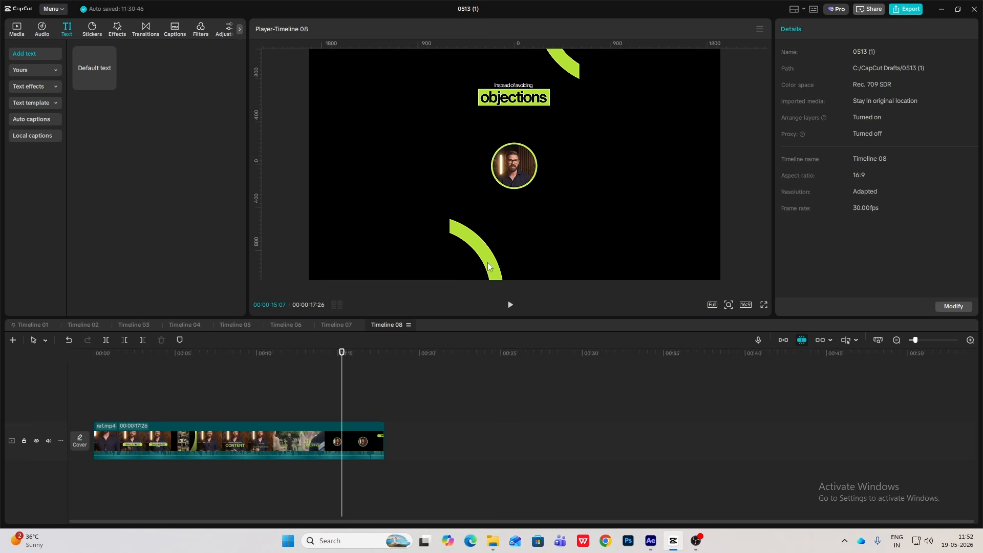
pyautogui.click(681, 540)
pyautogui.scroll(5, 499, 297)
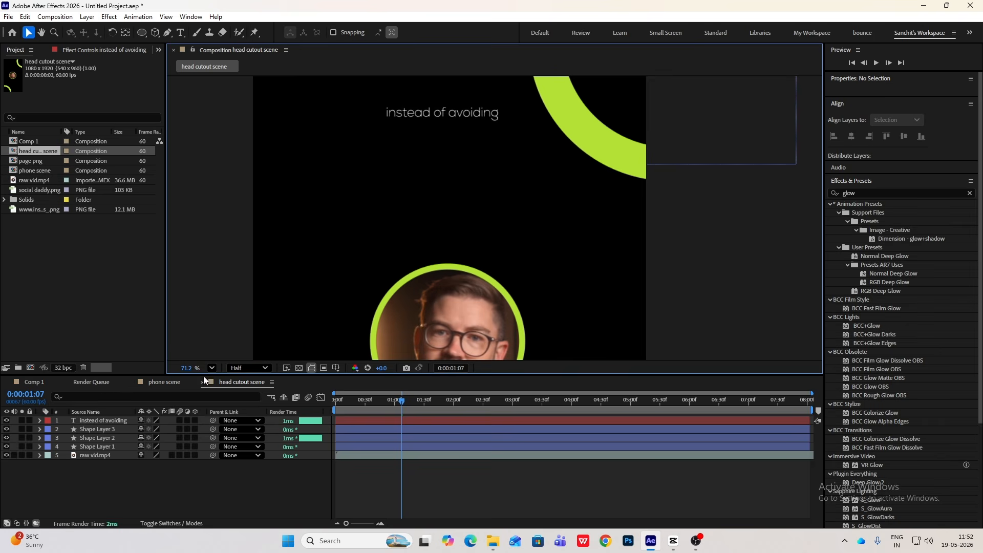
pyautogui.hotkey('alt', 'Tab')
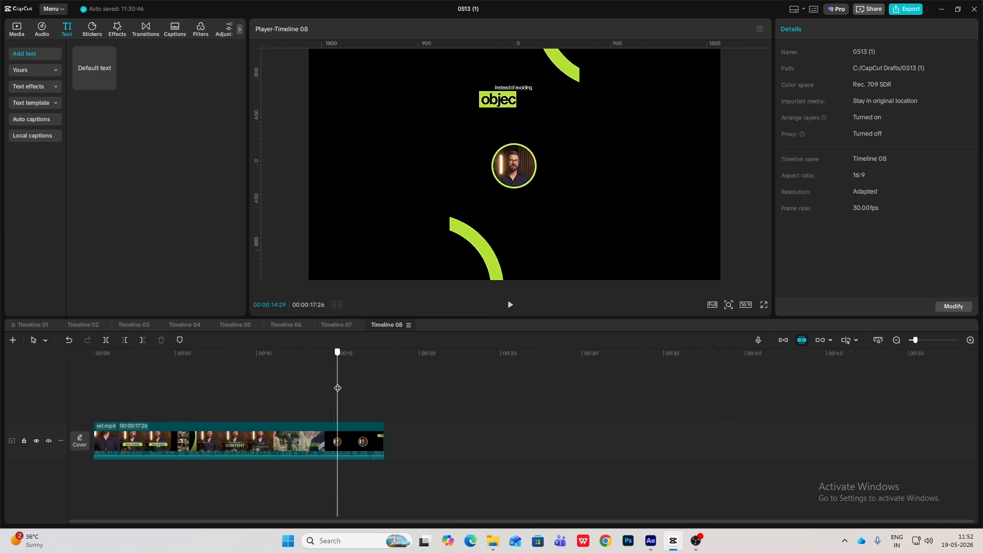
pyautogui.hotkey('alt', 'Tab')
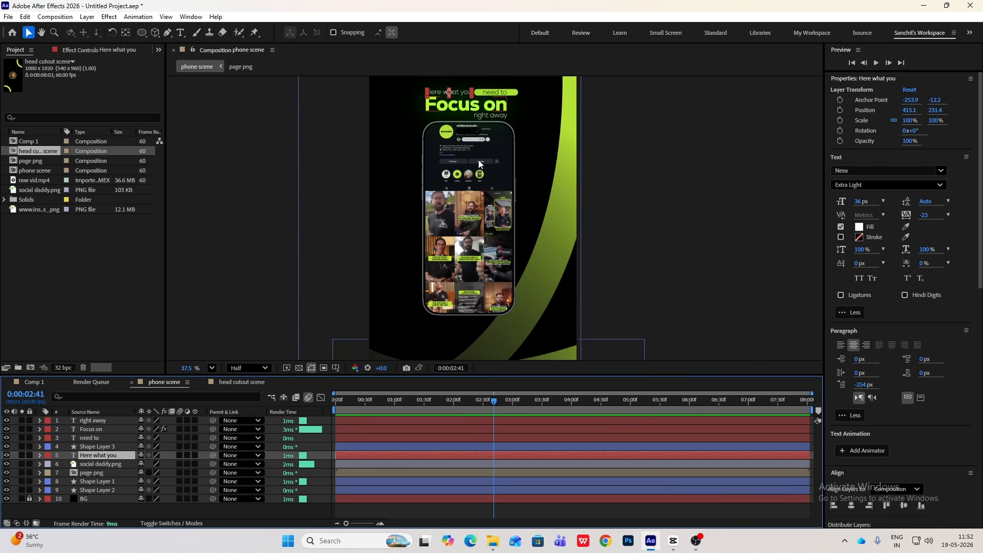
pyautogui.click(103, 438)
pyautogui.click(242, 385)
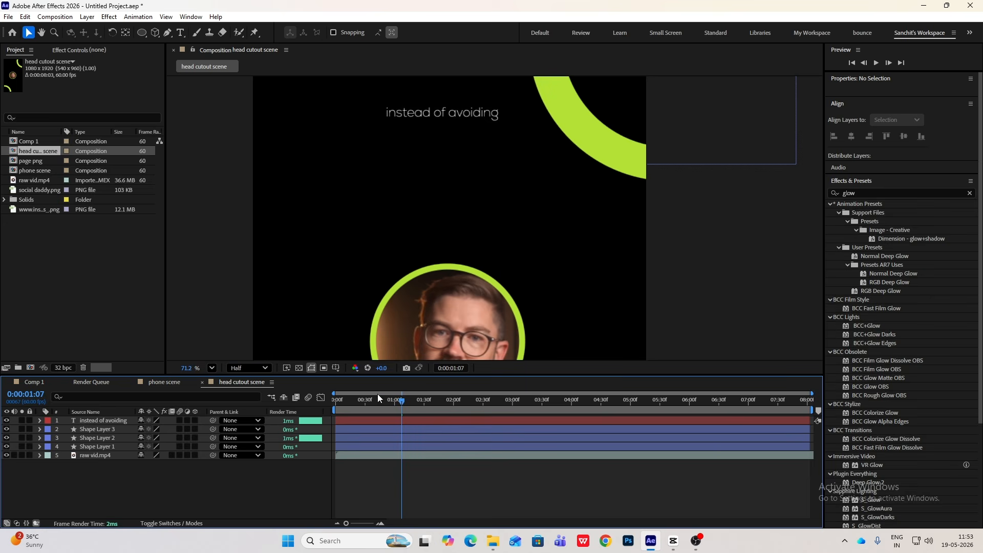
pyautogui.hotkey('ctrl', 'v')
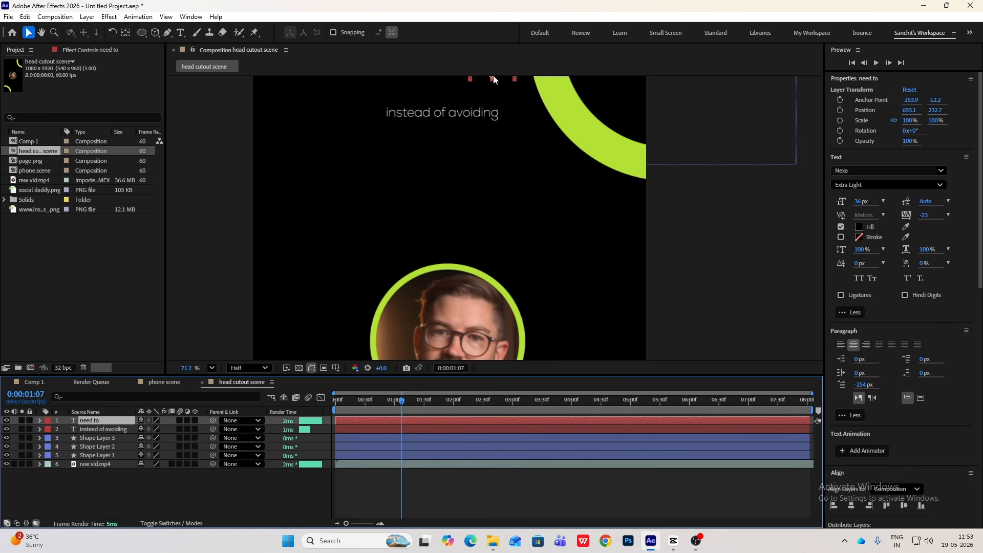
# Move the pasted "need to" text beneath "instead of avoiding" and change its wording to "objections".
pyautogui.moveTo(494, 80); pyautogui.dragTo(444, 140)
pyautogui.scroll(-1, 444, 140)
pyautogui.doubleClick(101, 421)
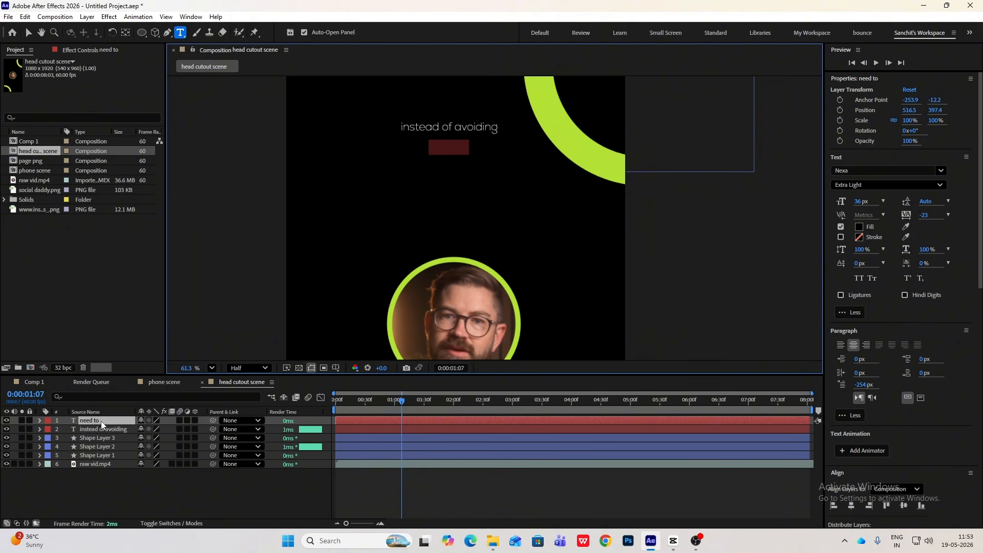
pyautogui.write('objec')
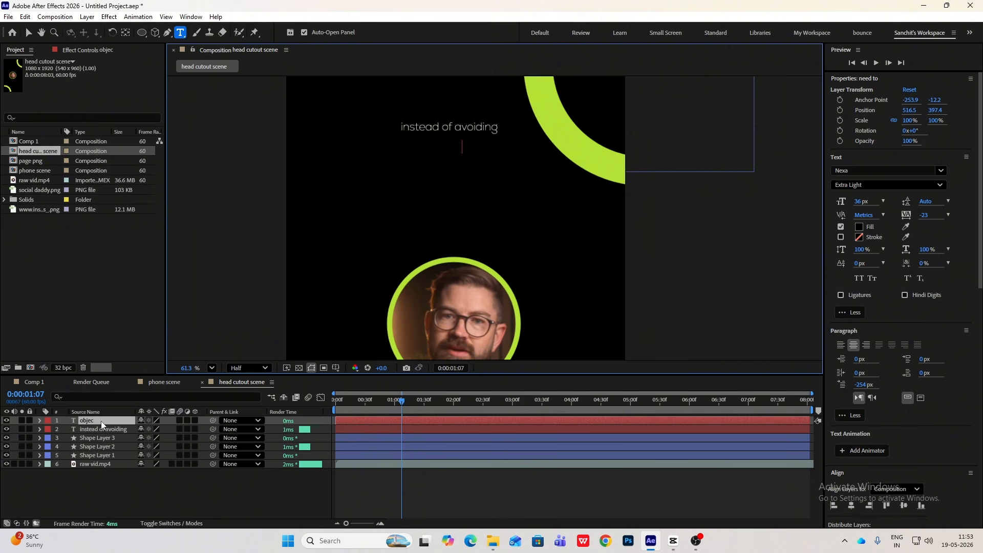
pyautogui.write('tions')
pyautogui.click(127, 483)
# Copy the green highlight shape layer from phone scene into head cutout scene and place it behind the "objections" text.
pyautogui.click(164, 382)
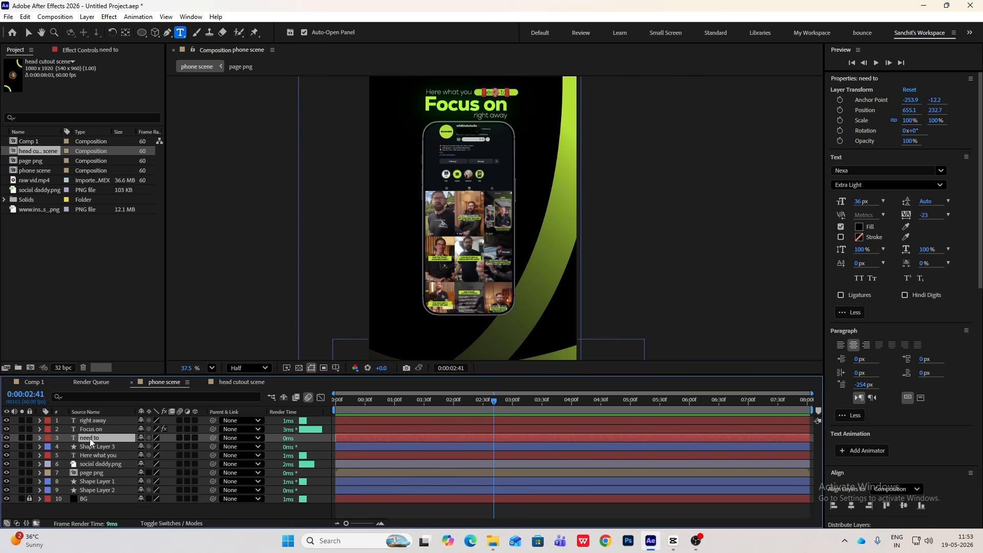
pyautogui.click(102, 447)
pyautogui.click(251, 383)
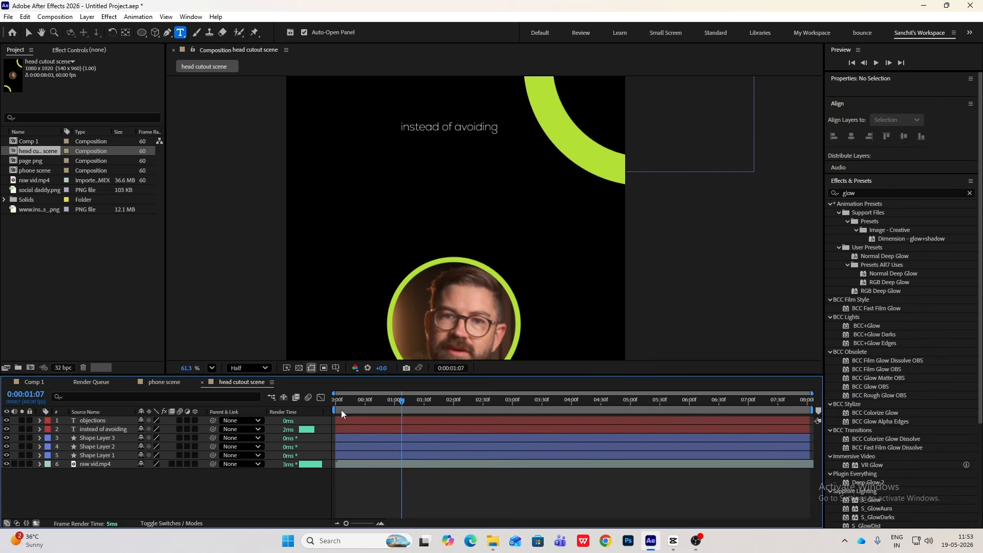
pyautogui.moveTo(399, 404); pyautogui.dragTo(432, 423)
pyautogui.hotkey('ctrl', 'v')
pyautogui.press('u')
pyautogui.press('v')
pyautogui.moveTo(101, 420); pyautogui.dragTo(102, 443)
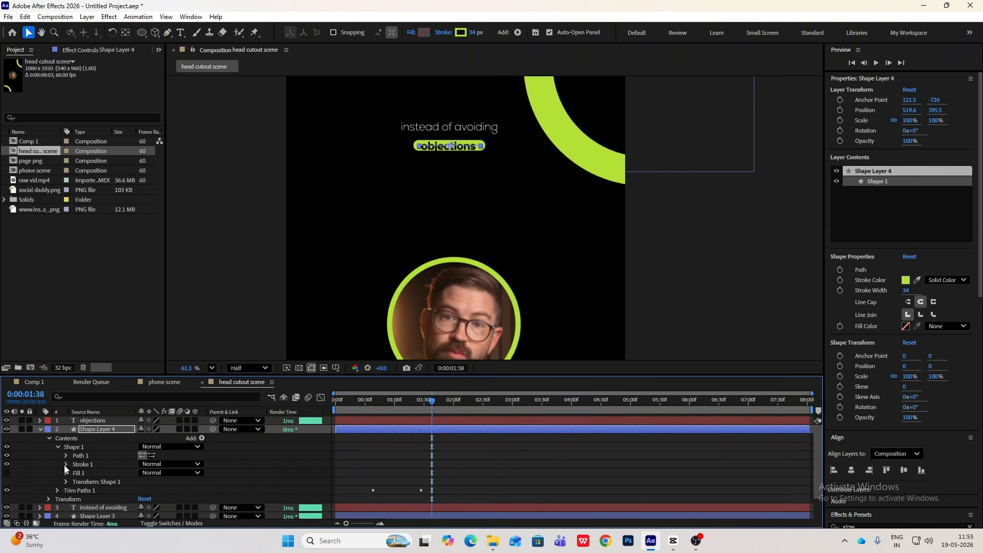
# Set the highlight bar's line cap to Butt Cap and thicken its stroke.
pyautogui.scroll(-3, 148, 454)
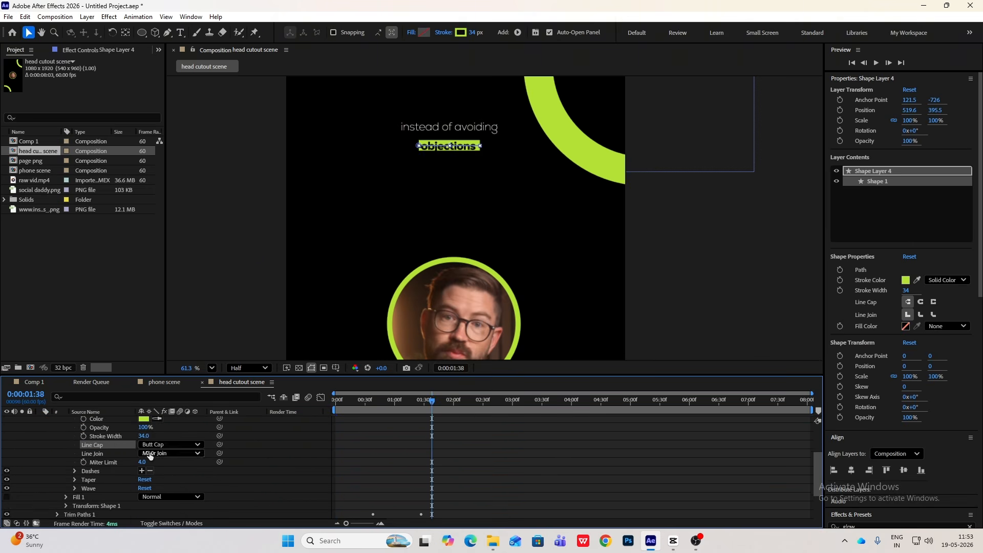
pyautogui.scroll(2, 149, 454)
pyautogui.moveTo(153, 429); pyautogui.dragTo(189, 429)
# Enlarge the "objections" text to 172% and extend both ends of the highlight bar's path to match its width.
pyautogui.click(102, 438)
pyautogui.moveTo(480, 146); pyautogui.dragTo(498, 145)
pyautogui.click(168, 33)
pyautogui.moveTo(404, 145); pyautogui.dragTo(401, 145)
pyautogui.click(40, 438)
pyautogui.moveTo(158, 429); pyautogui.dragTo(160, 429)
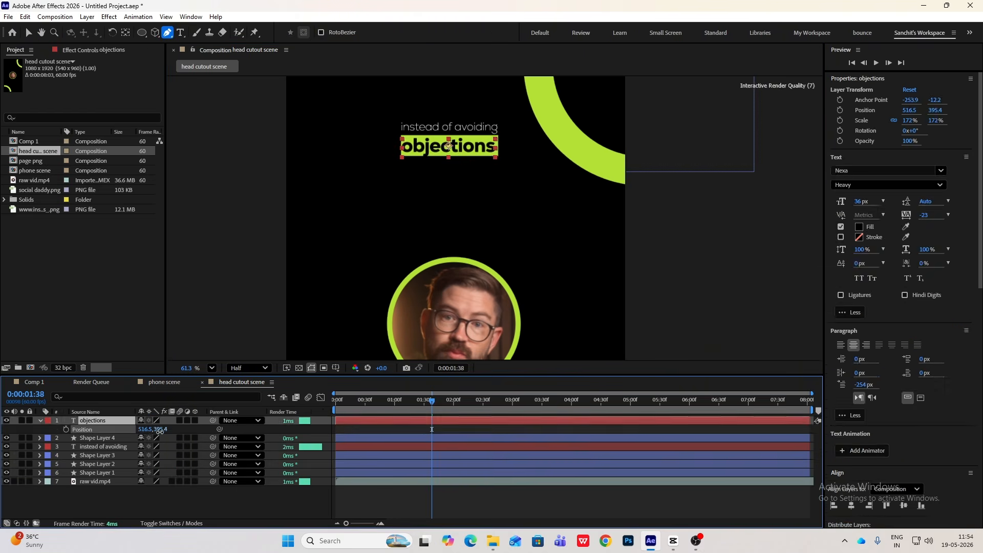
# Ease the highlight bar's Trim Paths End keyframes and move the last one to about 02:15.
pyautogui.click(286, 429)
pyautogui.press('u')
pyautogui.moveTo(432, 402); pyautogui.dragTo(289, 402)
pyautogui.scroll(-3, 524, 228)
pyautogui.press('v')
pyautogui.scroll(3, 439, 210)
pyautogui.scroll(-3, 440, 209)
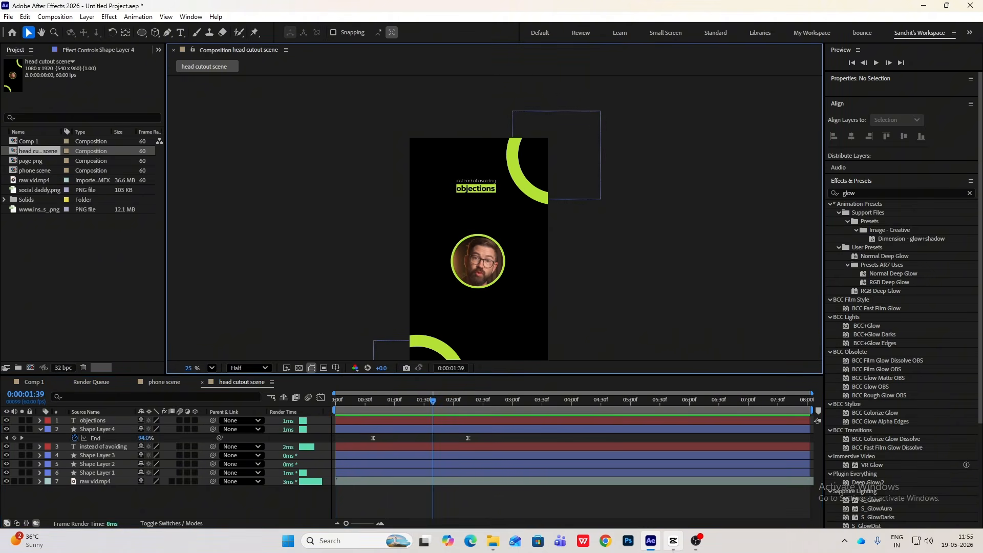
# Check the price and Trust labels in the CapCut reference and draw a rounded rectangle about 476 by 56 above the portrait.
pyautogui.click(673, 540)
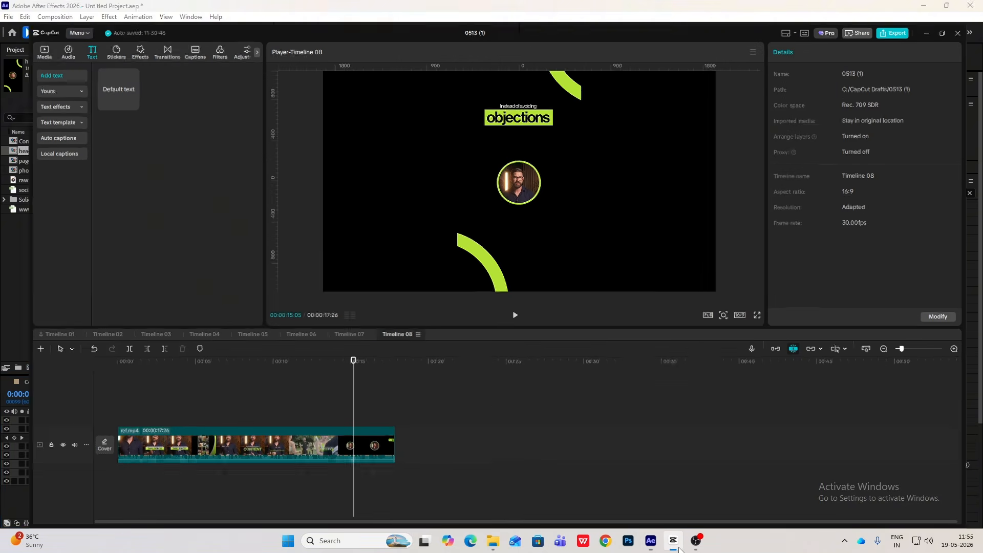
pyautogui.moveTo(341, 384); pyautogui.dragTo(371, 391)
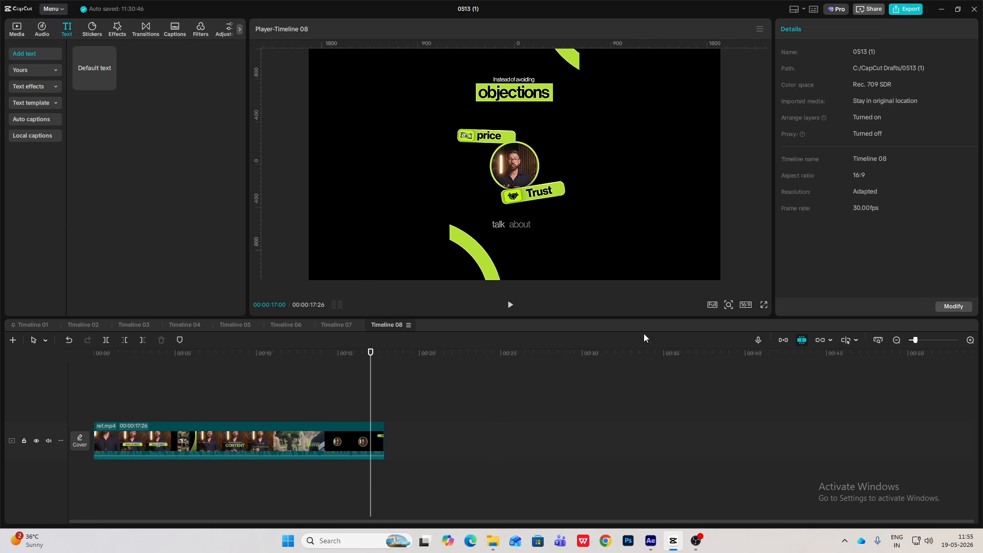
pyautogui.click(650, 541)
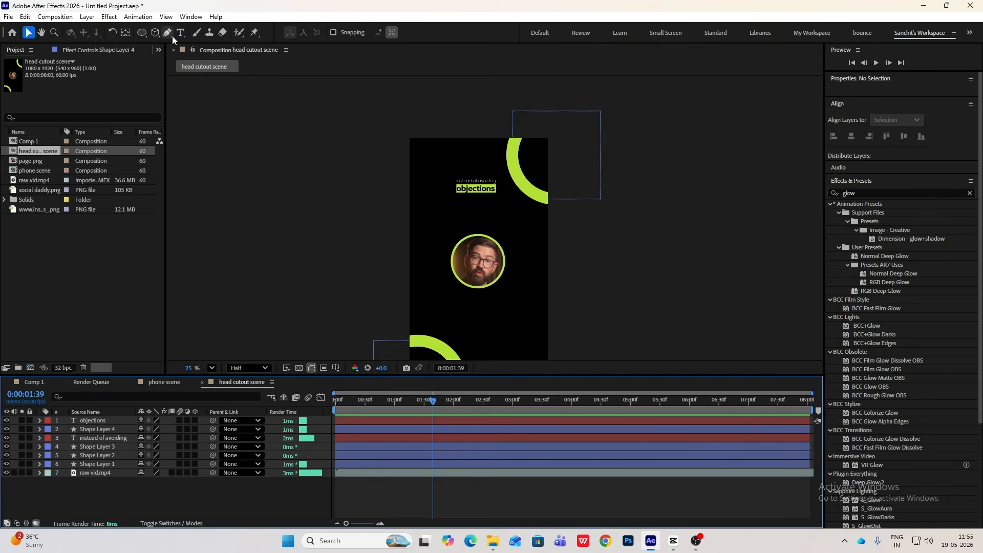
pyautogui.moveTo(144, 33); pyautogui.dragTo(199, 48)
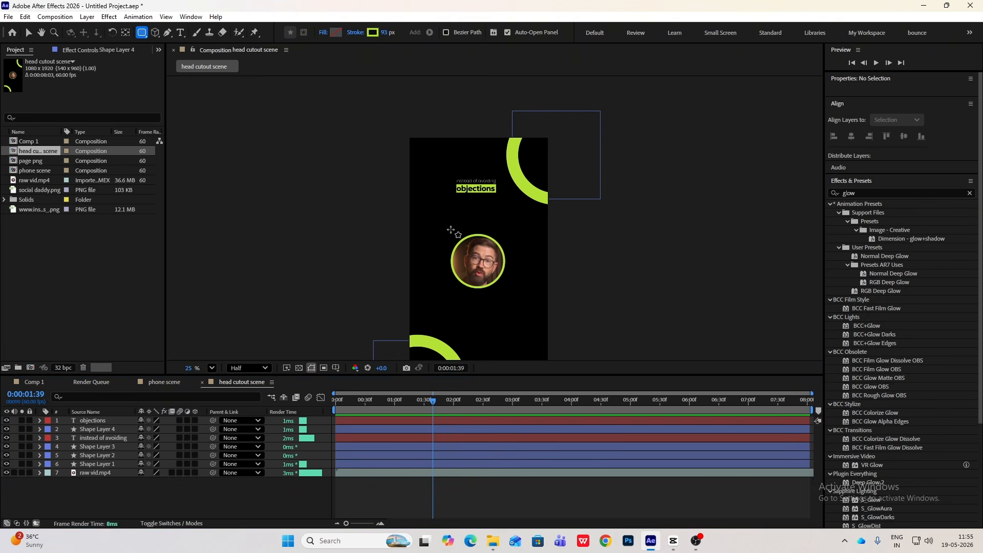
pyautogui.moveTo(440, 217); pyautogui.dragTo(497, 223)
pyautogui.moveTo(497, 223); pyautogui.dragTo(501, 224)
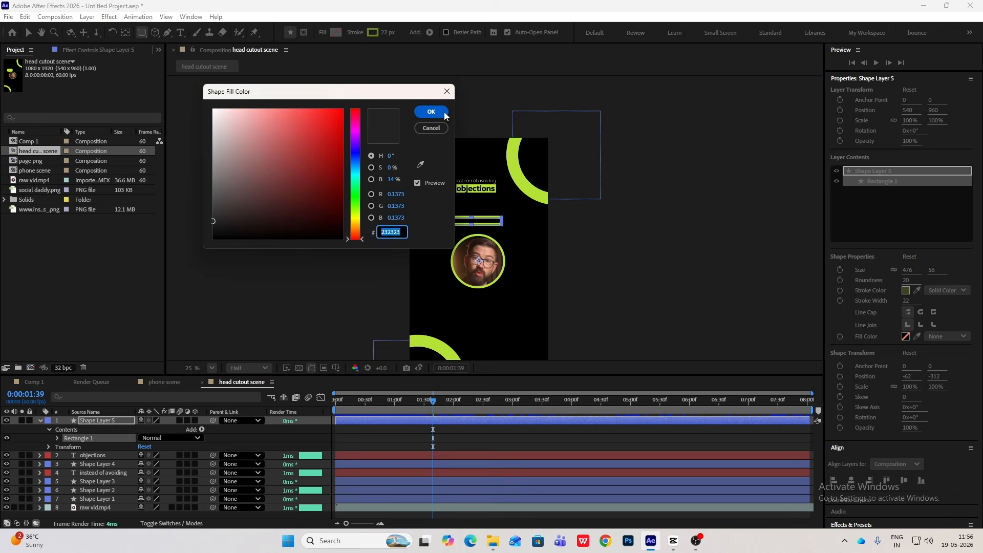
# Remove the rounded rectangle's stroke and fill it with the lime green sampled from the large upper ring.
pyautogui.click(443, 112)
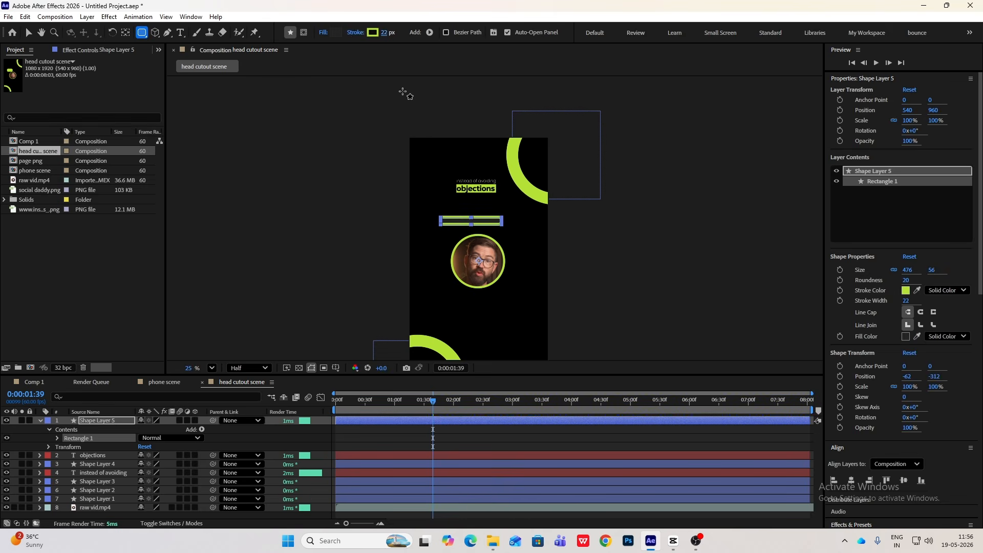
pyautogui.click(354, 33)
pyautogui.click(439, 243)
pyautogui.click(504, 297)
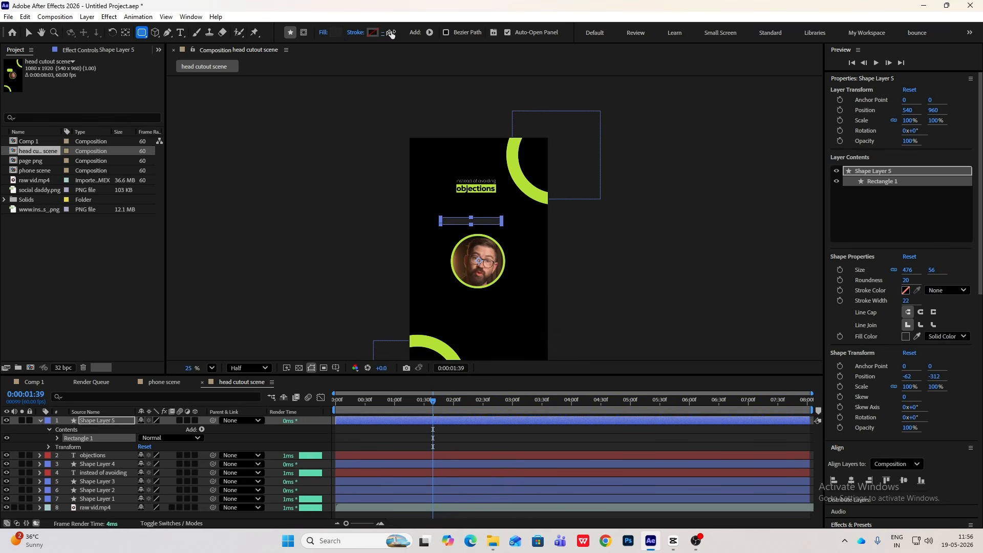
pyautogui.click(338, 33)
pyautogui.click(421, 164)
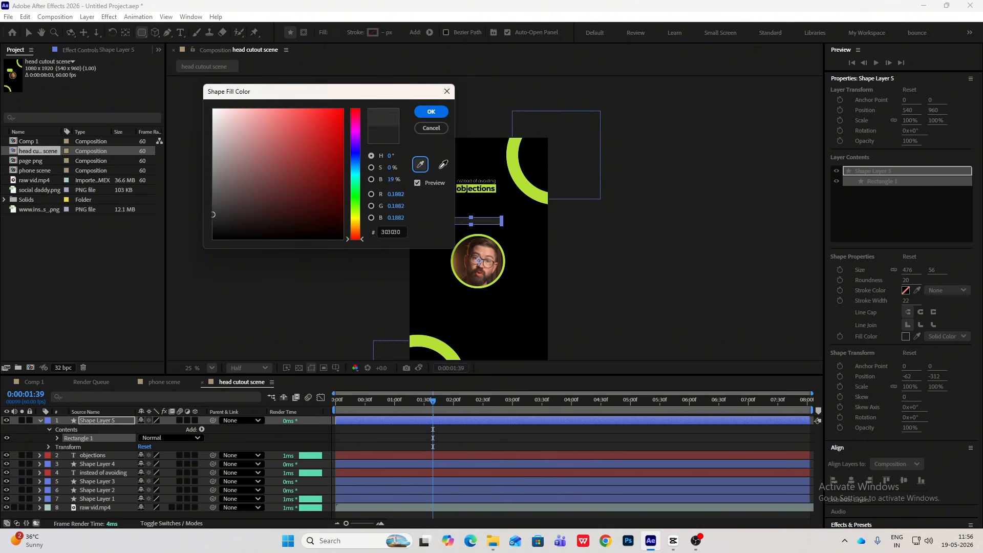
pyautogui.click(522, 170)
pyautogui.click(431, 112)
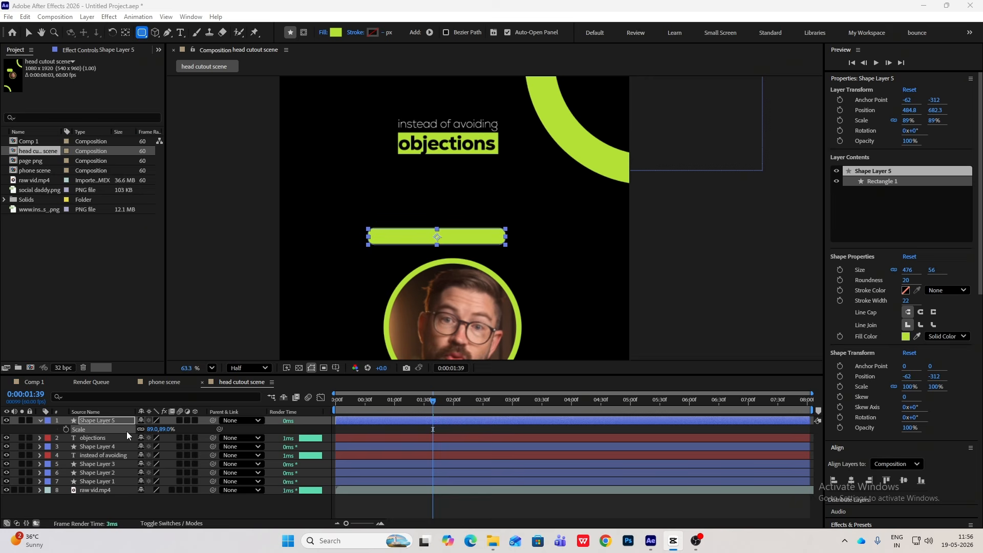
# Unlink the green bar's scale, set it to 63% by 121%, and move the bar to the portrait's upper-left edge.
pyautogui.click(140, 430)
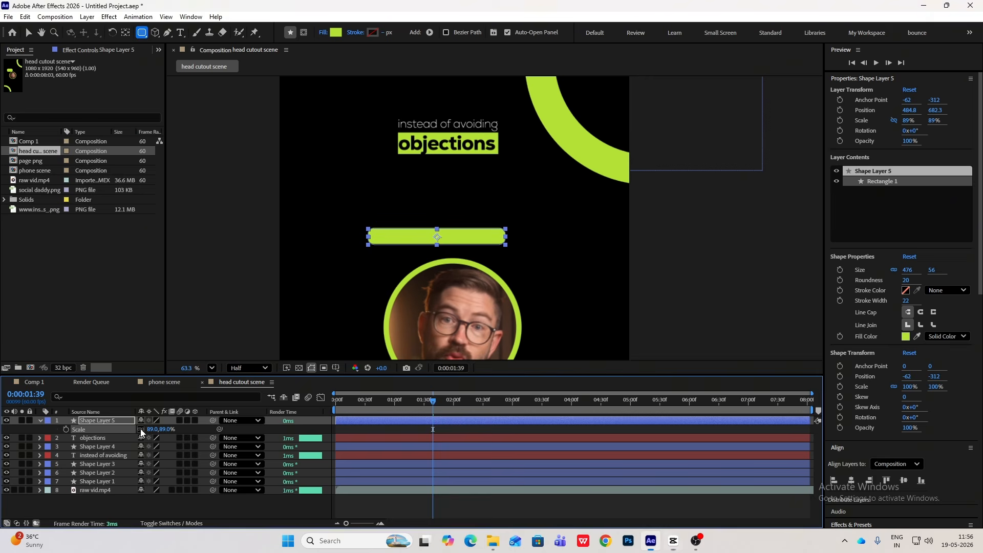
pyautogui.moveTo(168, 432)
pyautogui.mouseDown()
pyautogui.moveTo(186, 431)
pyautogui.moveTo(172, 431)
pyautogui.mouseUp()
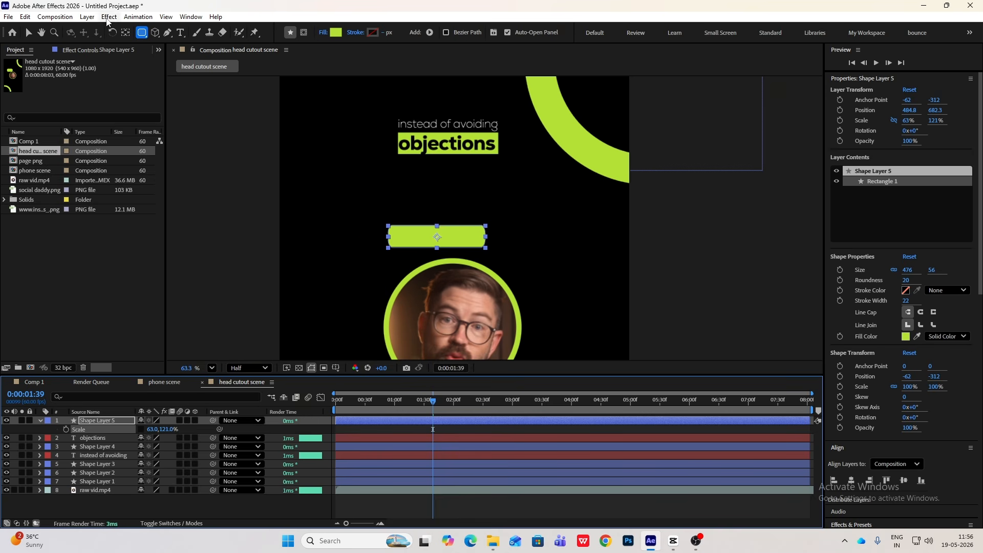
pyautogui.click(29, 35)
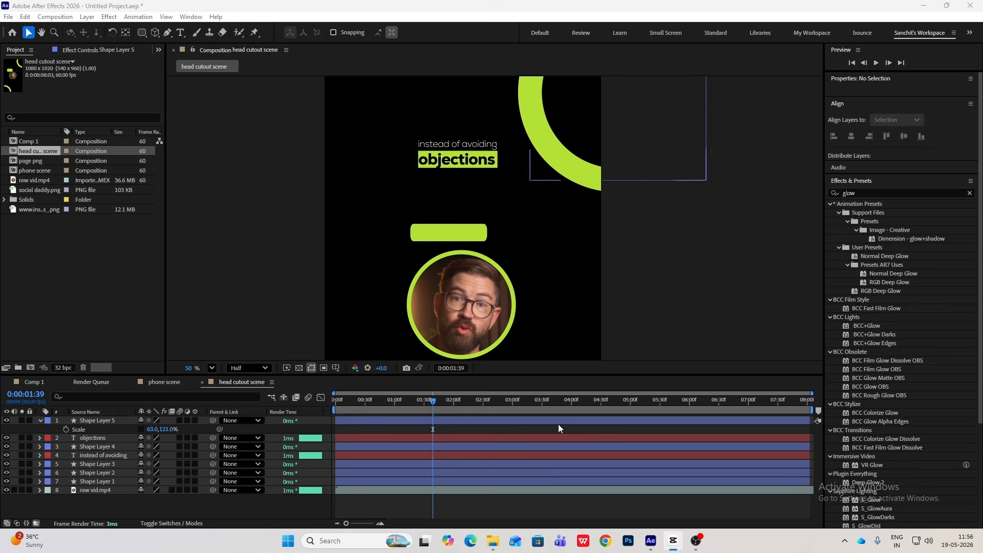
pyautogui.click(454, 243)
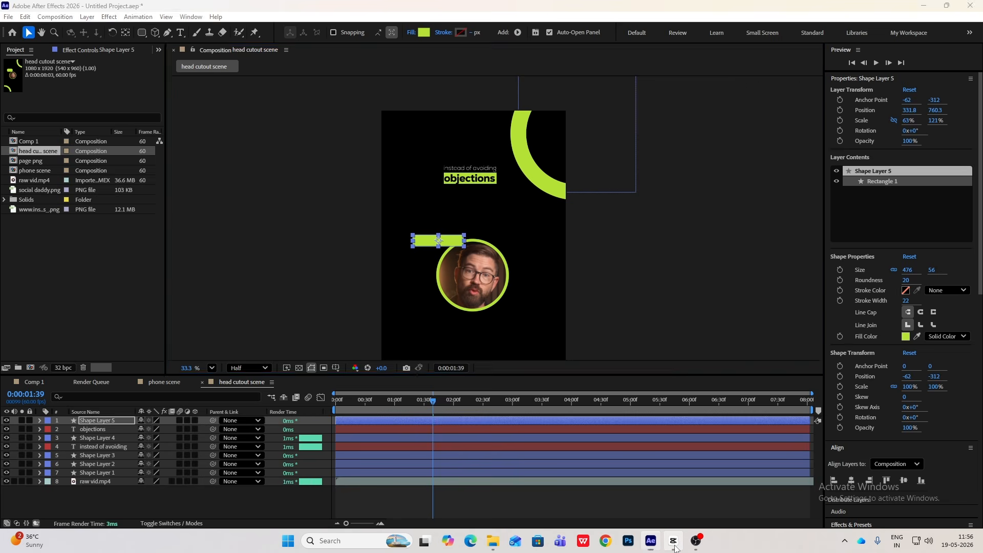
# Compare the green bar with the CapCut reference and move its layer beneath raw vid.mp4 in the layer stack.
pyautogui.click(674, 545)
pyautogui.click(674, 546)
pyautogui.click(675, 543)
pyautogui.click(675, 544)
pyautogui.click(98, 481)
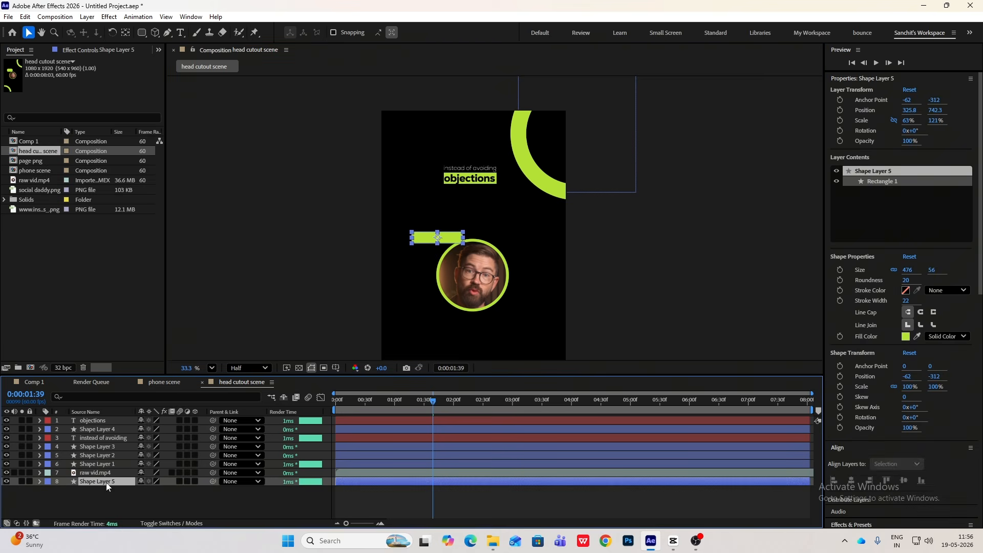
# Place a duplicate of the green bar at the portrait's lower-right edge and rotate it to -6°.
pyautogui.moveTo(438, 240); pyautogui.dragTo(507, 318)
pyautogui.click(675, 544)
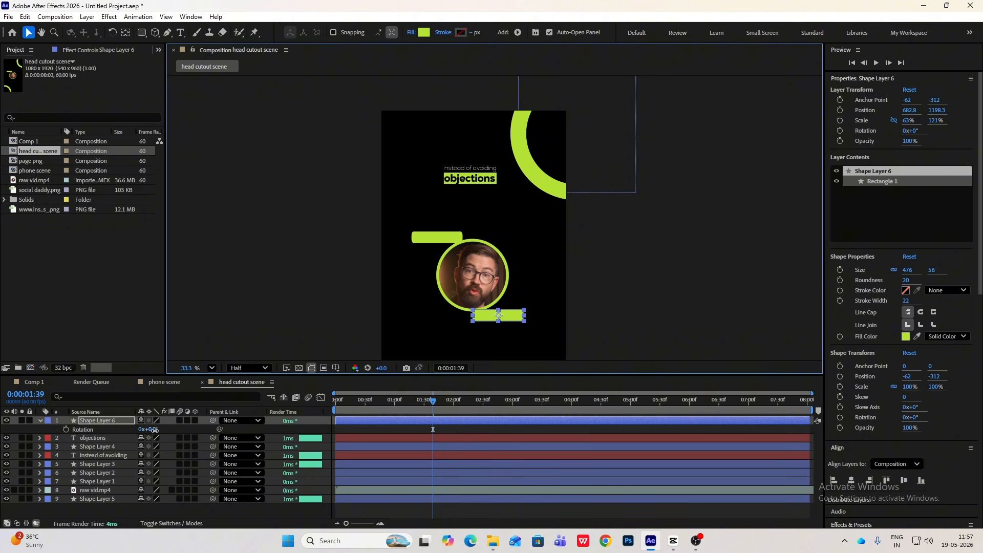
pyautogui.moveTo(154, 430); pyautogui.dragTo(152, 429)
pyautogui.moveTo(499, 318); pyautogui.dragTo(495, 316)
pyautogui.click(647, 288)
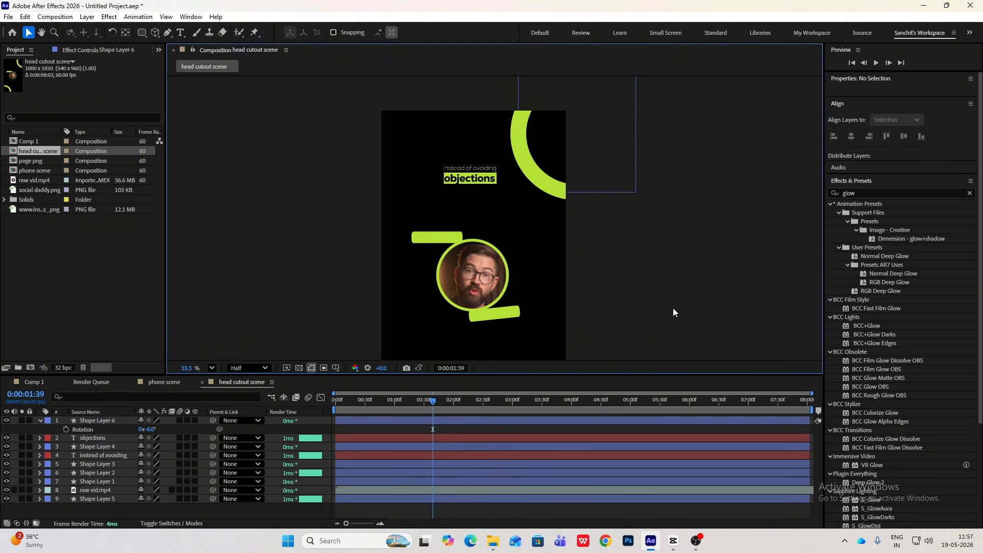
# Check the label wording in the CapCut reference and add a "Price" text layer sized and positioned on the upper green bar.
pyautogui.click(673, 542)
pyautogui.moveTo(368, 388)
pyautogui.mouseDown()
pyautogui.moveTo(334, 394)
pyautogui.moveTo(367, 406)
pyautogui.mouseUp()
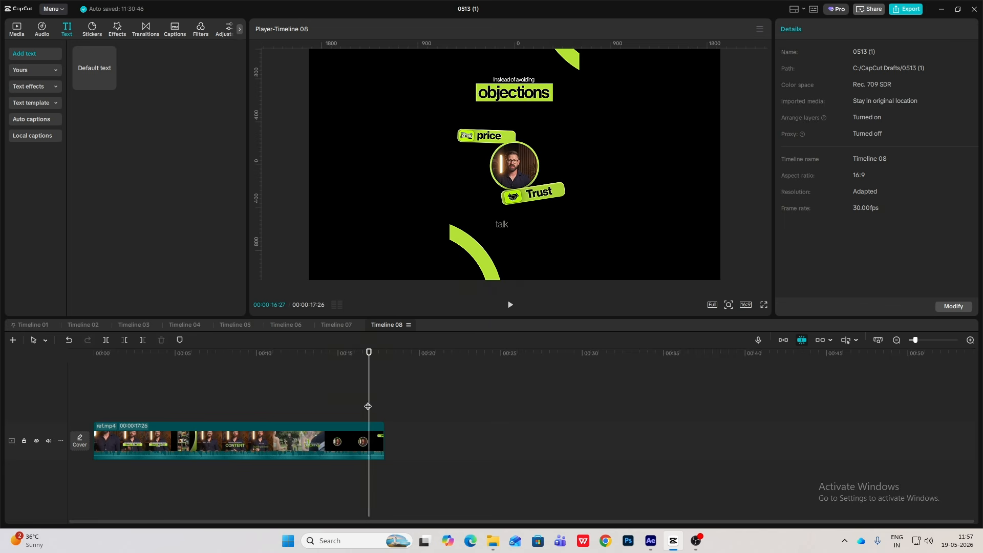
pyautogui.click(675, 542)
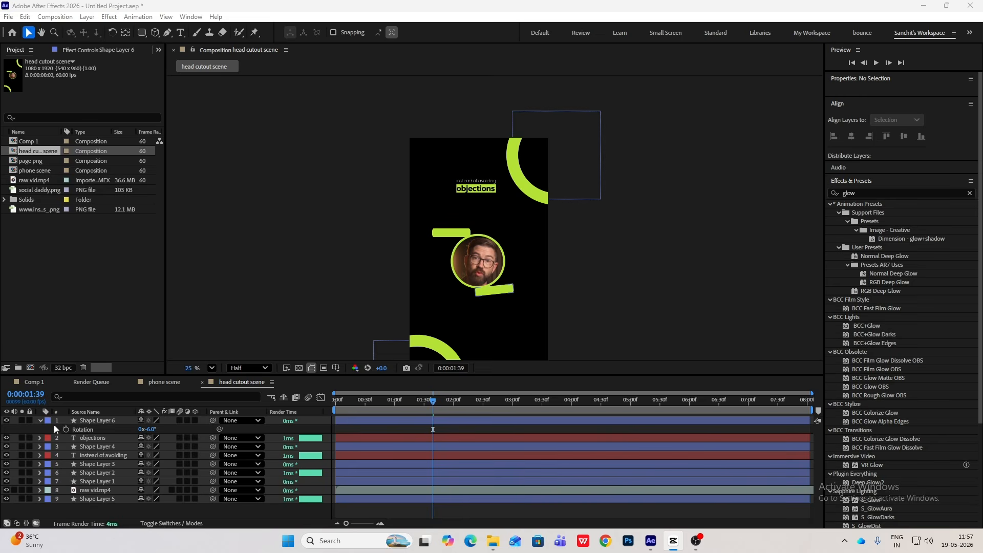
pyautogui.click(40, 421)
pyautogui.hotkey('ctrl', 'alt', 'shift', 't')
pyautogui.write('Price')
pyautogui.press('Escape')
pyautogui.hotkey('ctrl', 'alt', 'Home')
pyautogui.moveTo(445, 259); pyautogui.dragTo(494, 301)
pyautogui.scroll(4, 458, 245)
pyautogui.press('s')
# Duplicate the "Price" text, change the copy to "Trust" and fit it onto the tilted lower bar.
pyautogui.scroll(-4, 358, 265)
pyautogui.hotkey('ctrl', 'd')
pyautogui.doubleClick(116, 420)
pyautogui.write('Trust')
pyautogui.press('Escape')
pyautogui.scroll(-3, 486, 225)
# Compare the labels with the CapCut reference and apply the Drop Shadow effect to the Price bar.
pyautogui.click(672, 540)
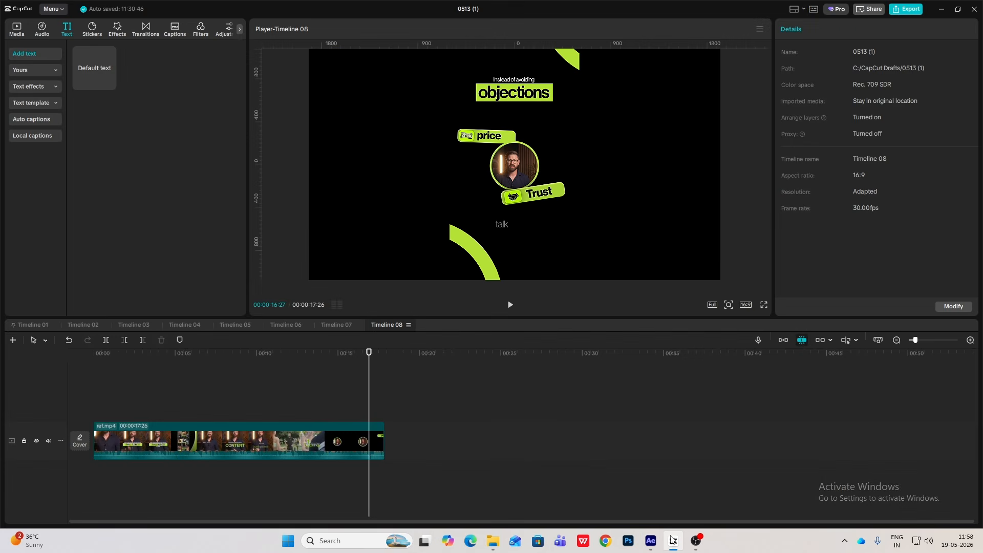
pyautogui.click(672, 540)
pyautogui.click(672, 541)
pyautogui.click(672, 540)
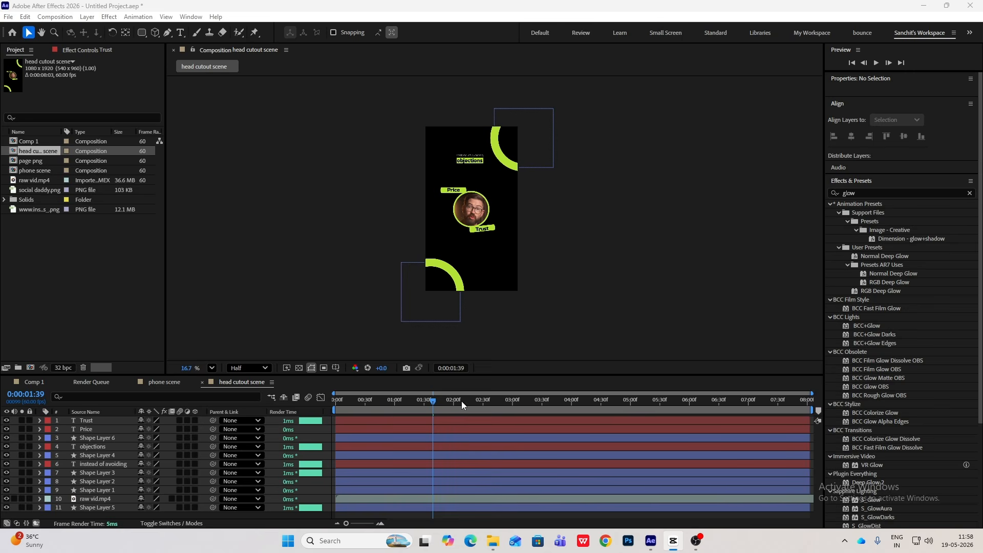
pyautogui.click(900, 192)
pyautogui.write('drop')
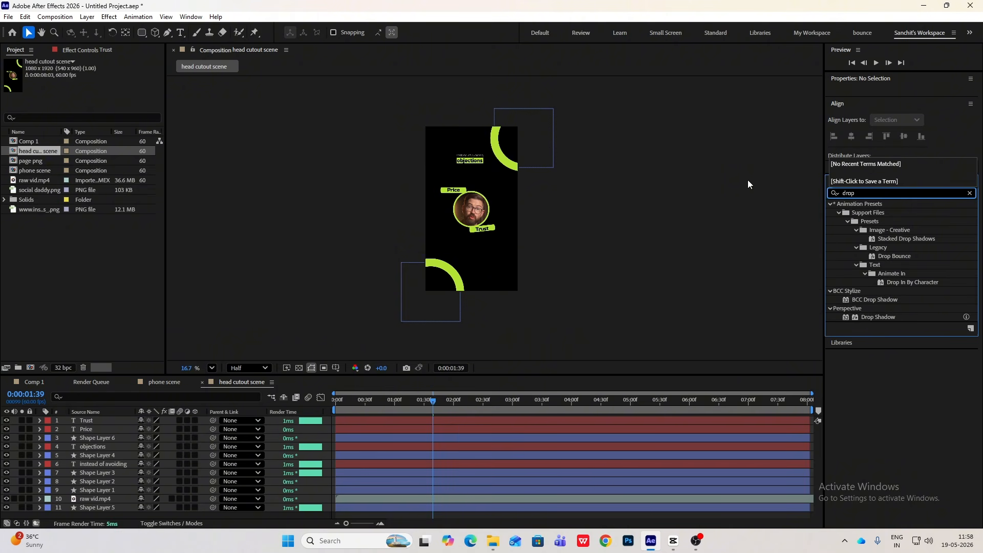
pyautogui.moveTo(876, 317); pyautogui.dragTo(118, 505)
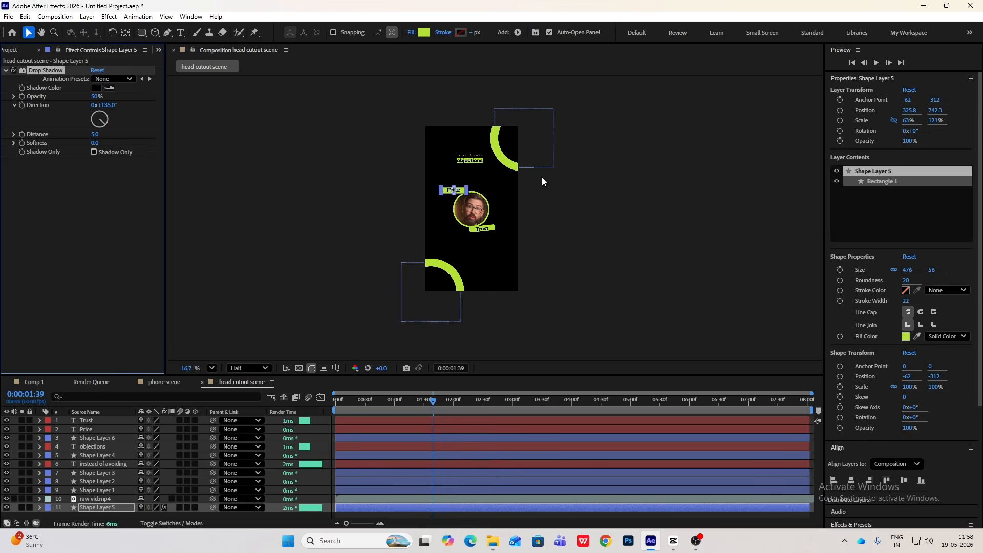
# Set the Price bar's shadow to 59% opacity, 5x+117° direction, 29 distance and 63 softness, and raise its layer above Shape Layer 2.
pyautogui.scroll(8, 541, 178)
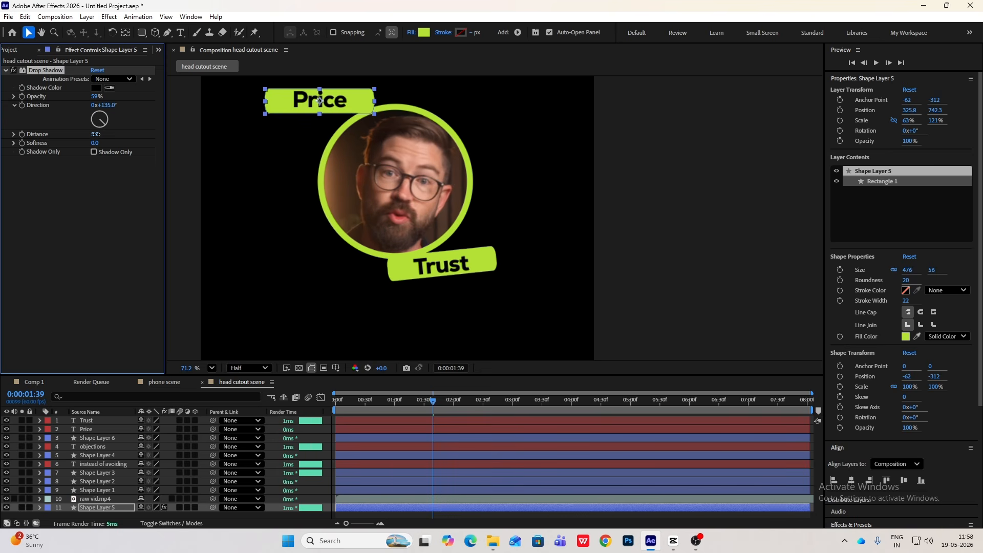
pyautogui.moveTo(95, 134); pyautogui.dragTo(107, 145)
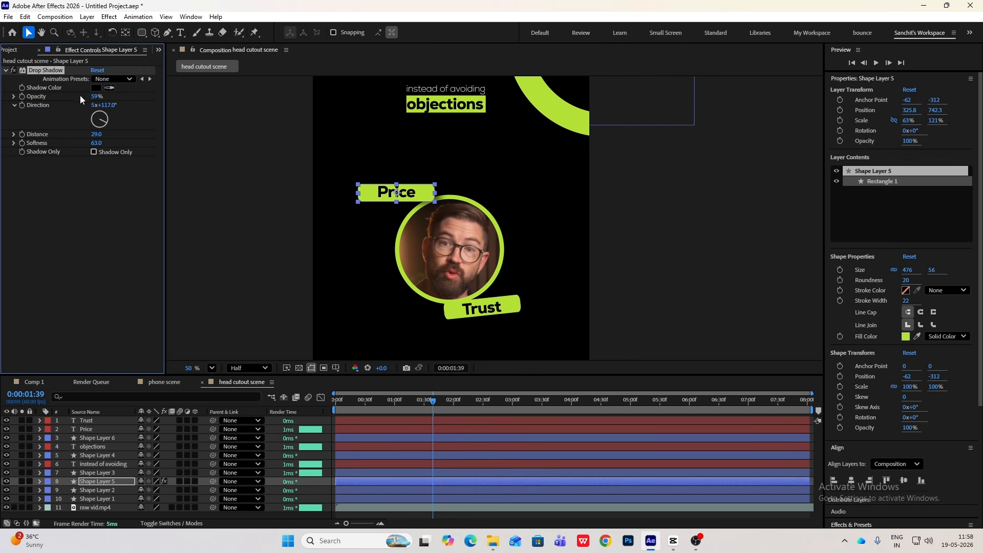
pyautogui.click(114, 475)
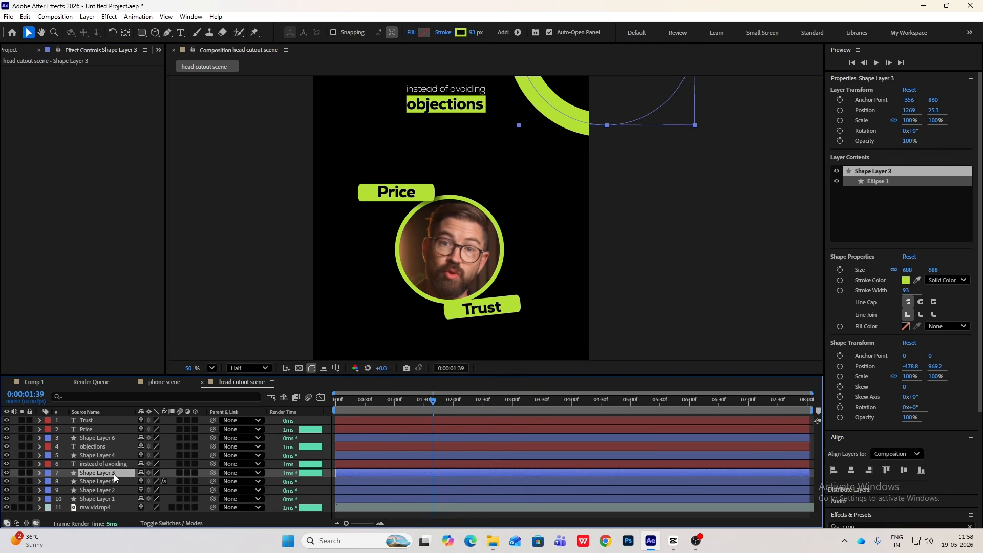
# Paste the Price bar's Drop Shadow effect onto the Trust bar.
pyautogui.click(473, 311)
pyautogui.hotkey('ctrl', 'v')
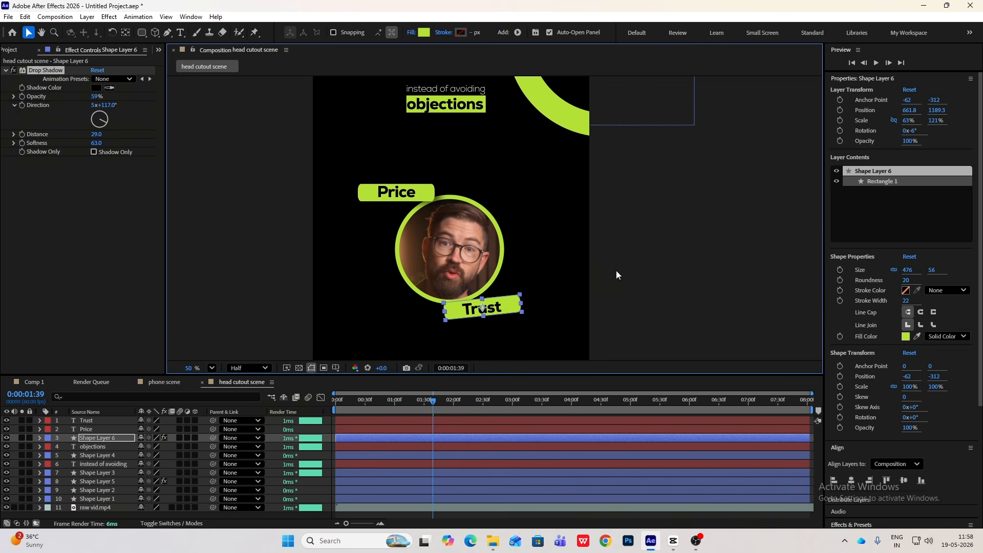
pyautogui.click(617, 272)
# Set the Trust bar's drop shadow direction to 4x+296° and check the shadows around the portrait.
pyautogui.click(461, 311)
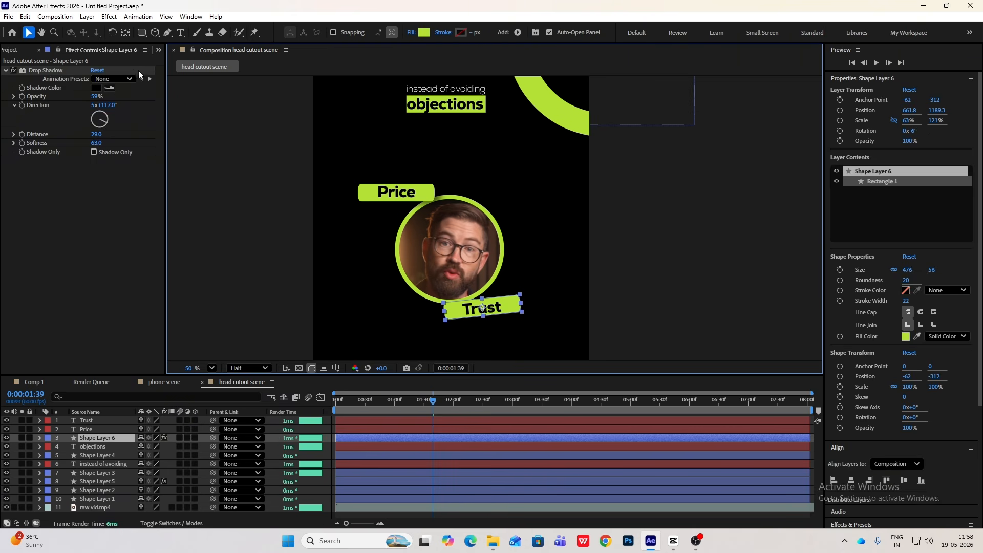
pyautogui.moveTo(105, 125); pyautogui.dragTo(77, 108)
pyautogui.click(702, 266)
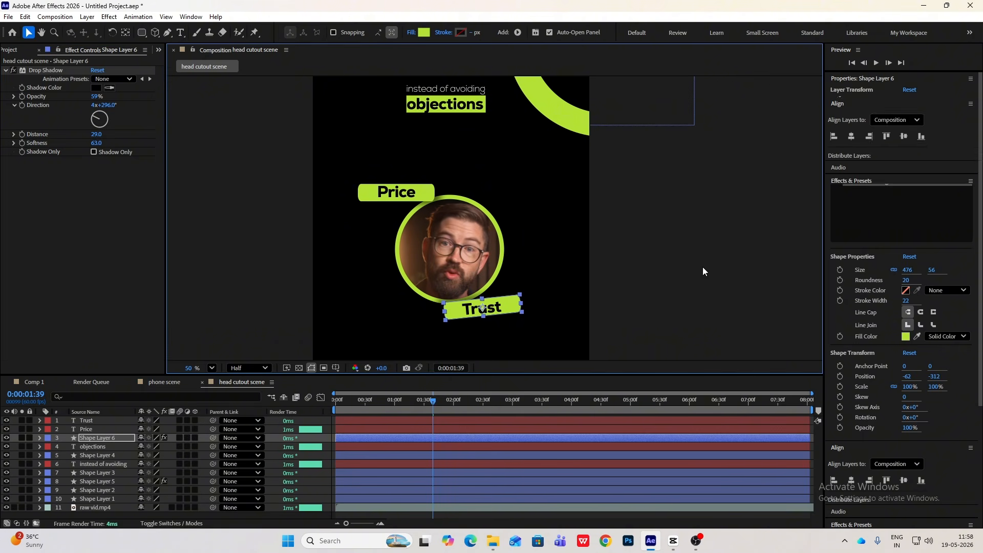
pyautogui.scroll(1, 419, 264)
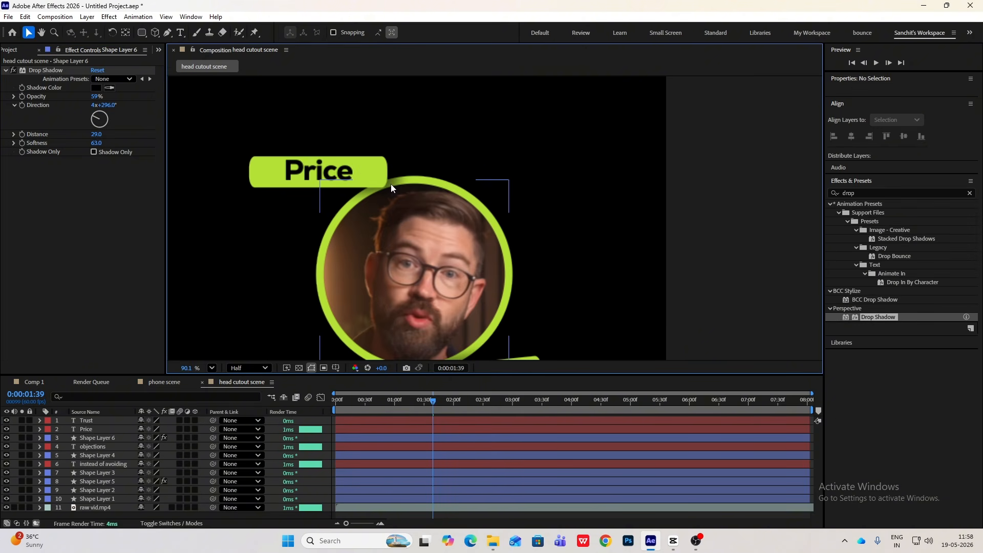
pyautogui.press('space')
pyautogui.moveTo(496, 260); pyautogui.dragTo(453, 132)
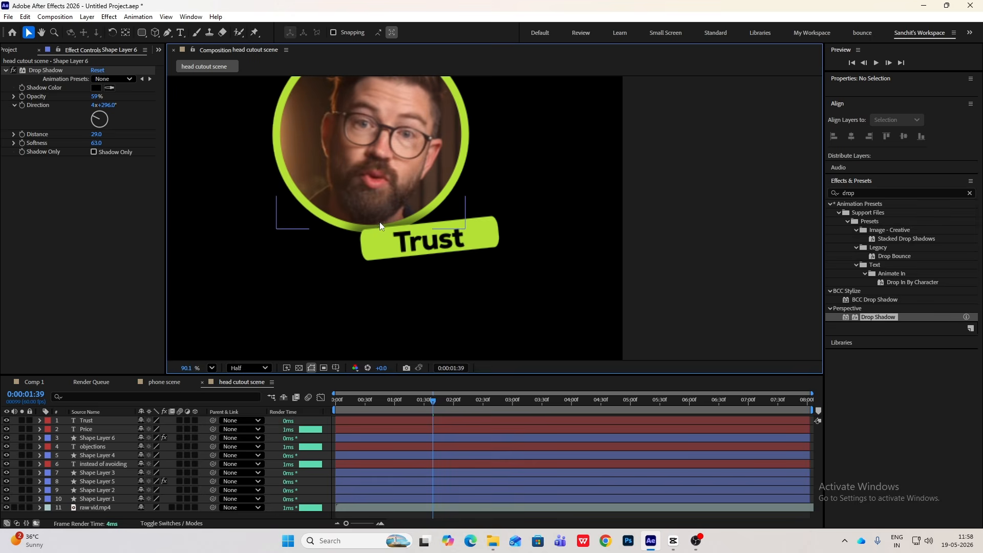
pyautogui.scroll(-3, 379, 226)
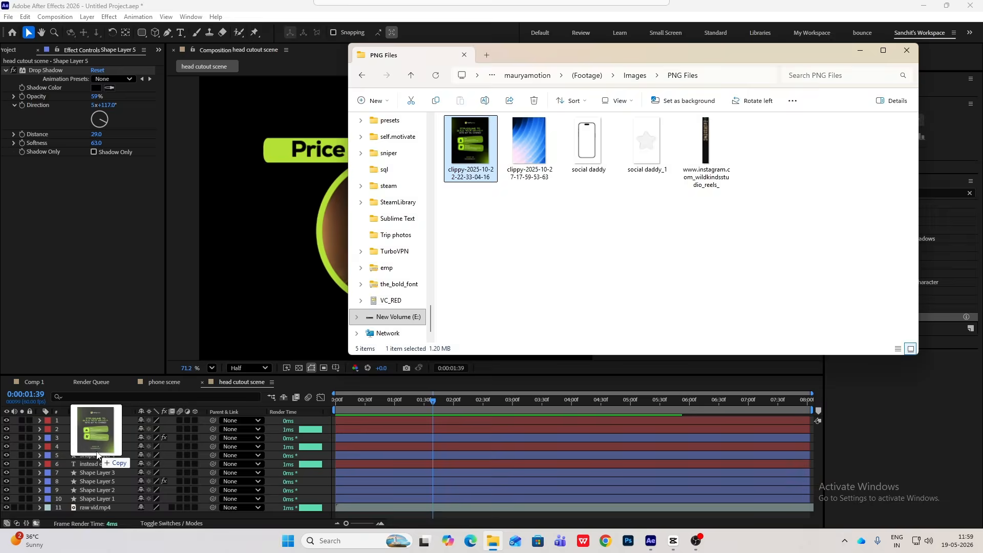
pyautogui.moveTo(97, 454); pyautogui.dragTo(97, 454)
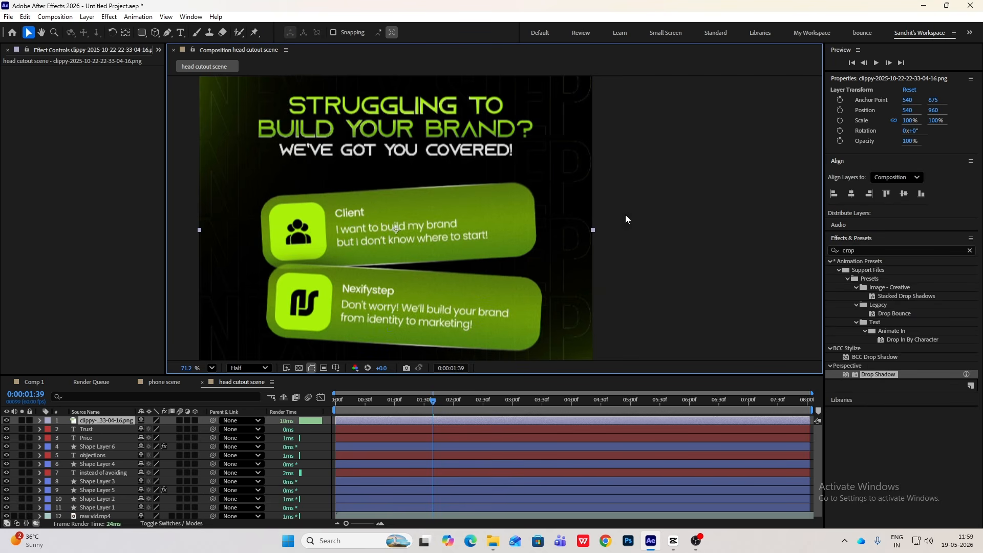
pyautogui.scroll(-3, 448, 201)
pyautogui.scroll(2, 465, 213)
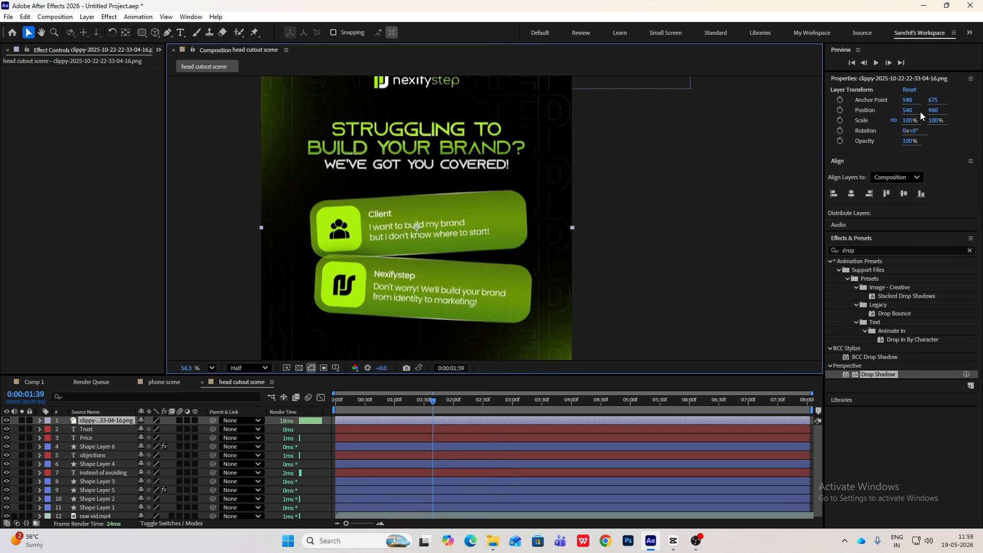
# Mask the imported image down to the green people icon from its Client card.
pyautogui.press('q')
pyautogui.moveTo(315, 207)
pyautogui.mouseDown()
pyautogui.moveTo(367, 255)
pyautogui.moveTo(361, 249)
pyautogui.mouseUp()
pyautogui.press('v')
pyautogui.press('F2')
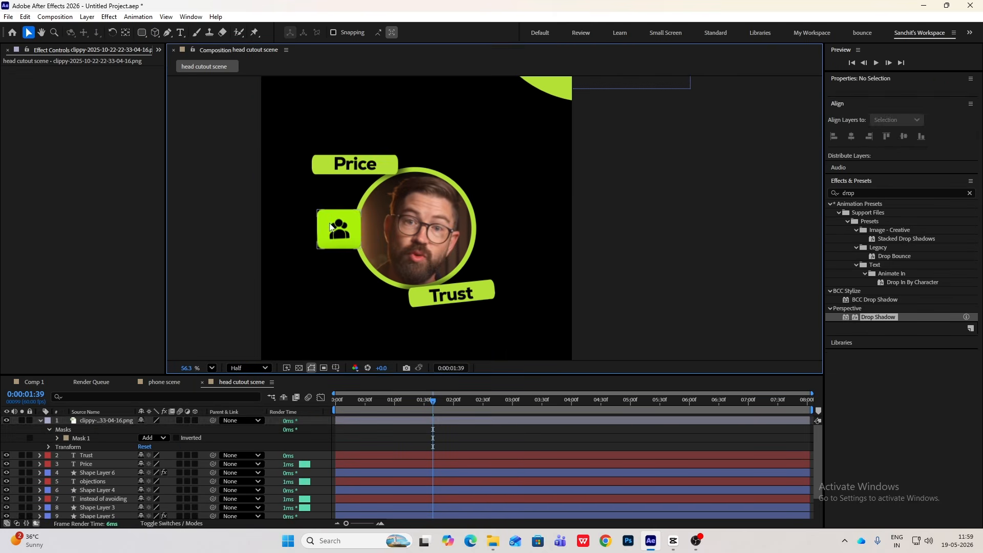
# Scale the people icon to 40%, rotate it to -3° and fit it inside the Trust bar before the text.
pyautogui.click(330, 227)
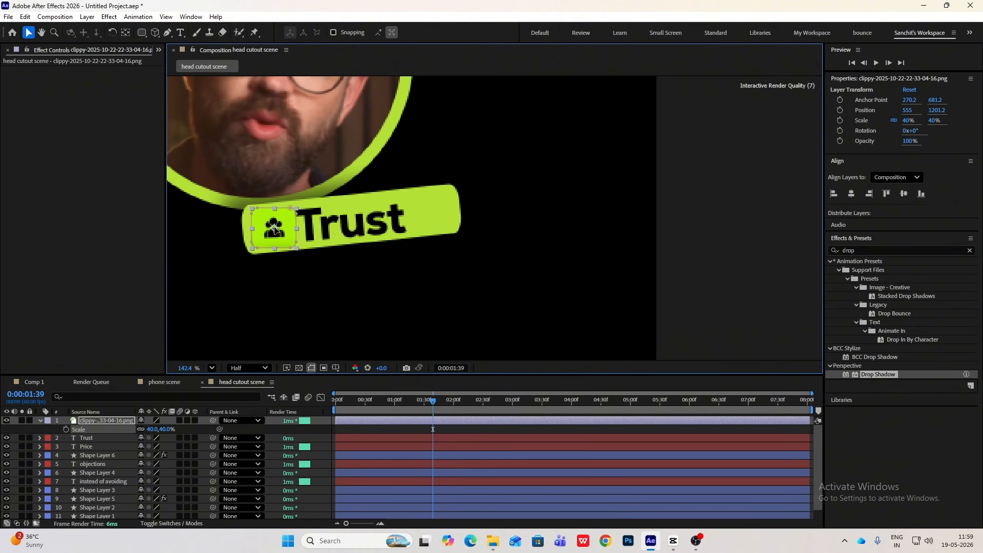
pyautogui.press('s')
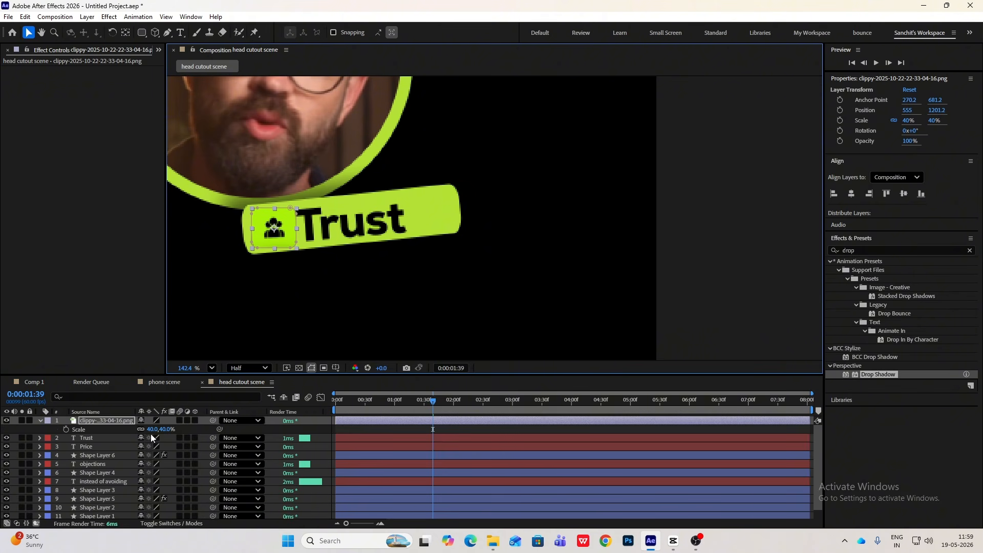
pyautogui.press('r')
pyautogui.moveTo(152, 429); pyautogui.dragTo(150, 429)
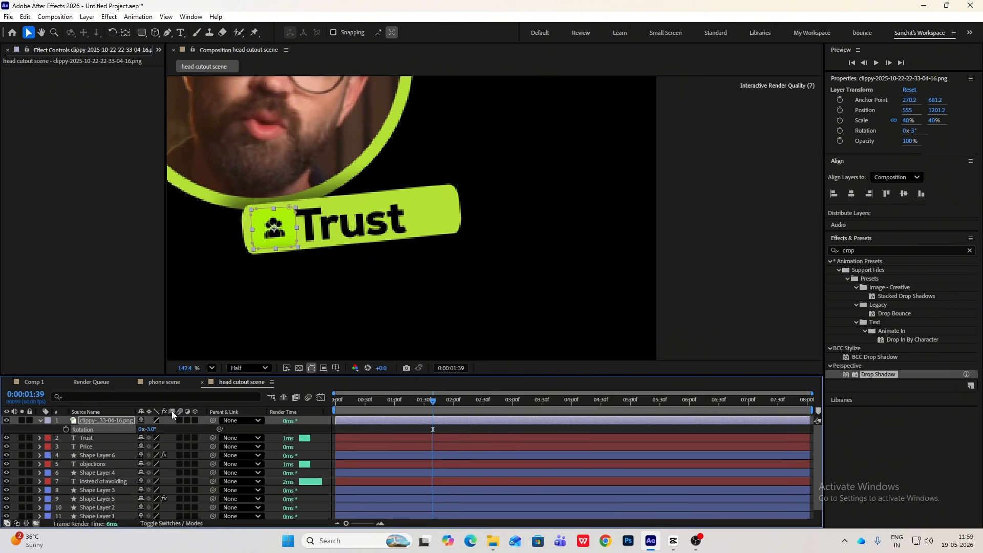
pyautogui.moveTo(276, 226); pyautogui.dragTo(273, 227)
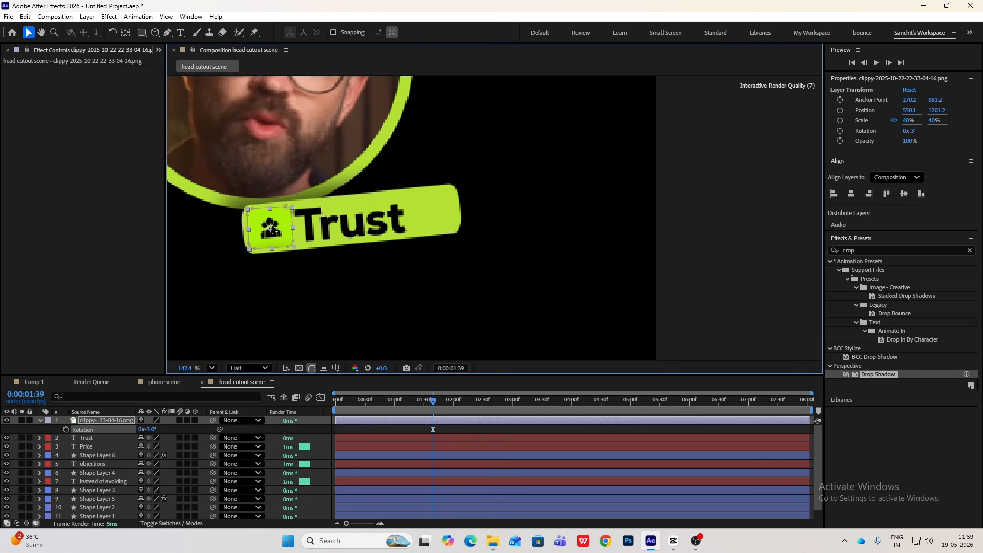
pyautogui.click(419, 242)
pyautogui.scroll(-2, 418, 236)
# Paste the Drop Shadow effect onto the people icon layer and shift the Trust text slightly away from the icon.
pyautogui.click(39, 421)
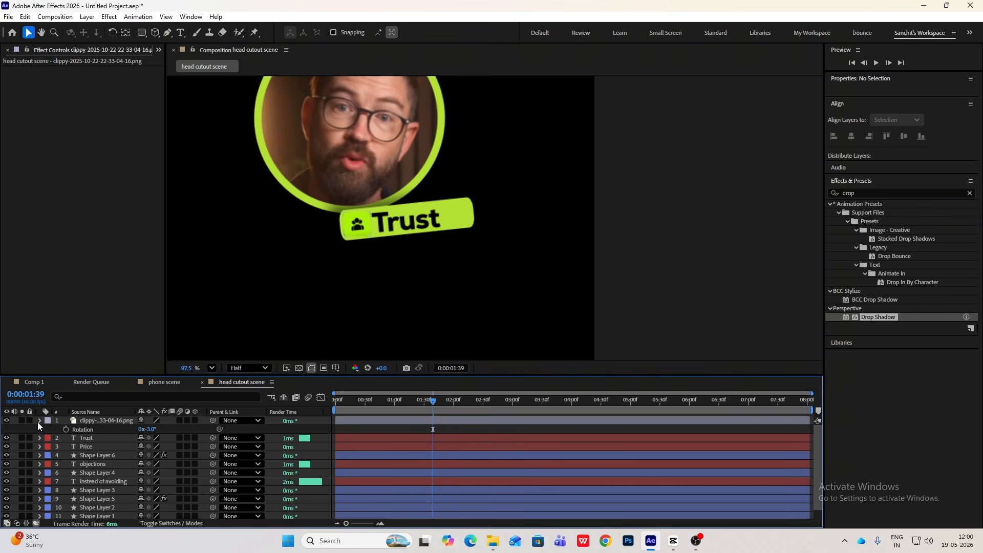
pyautogui.click(101, 421)
pyautogui.hotkey('ctrl', 'v')
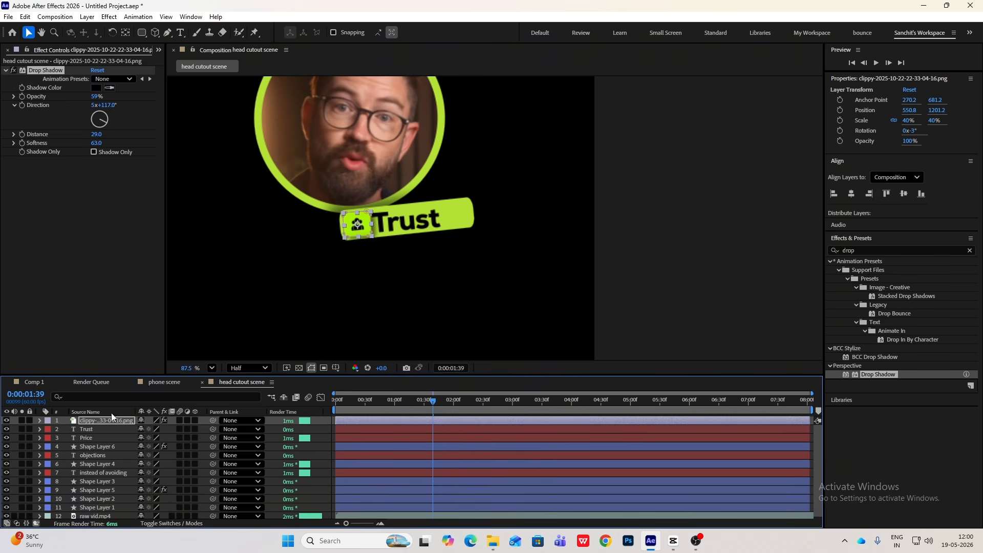
pyautogui.click(398, 283)
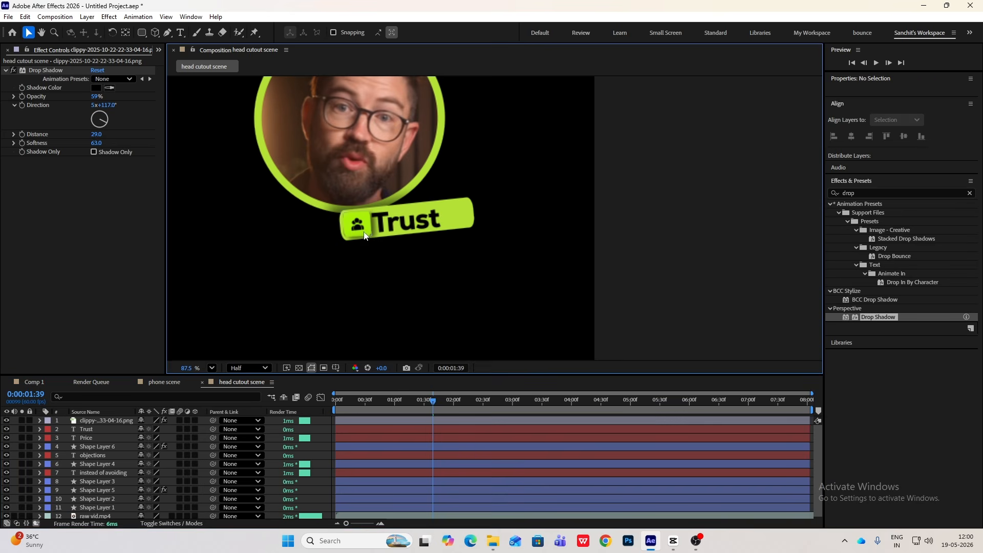
pyautogui.click(412, 229)
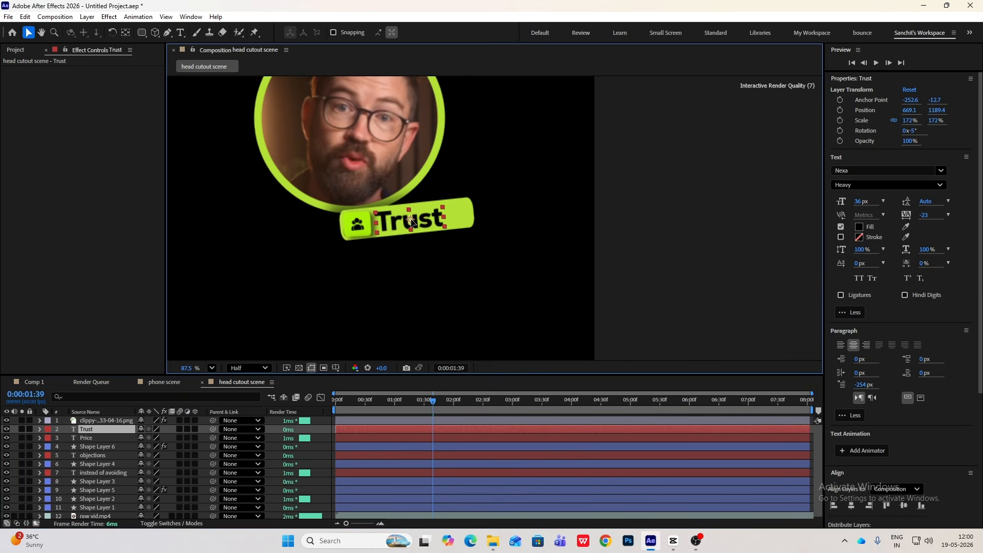
pyautogui.click(461, 253)
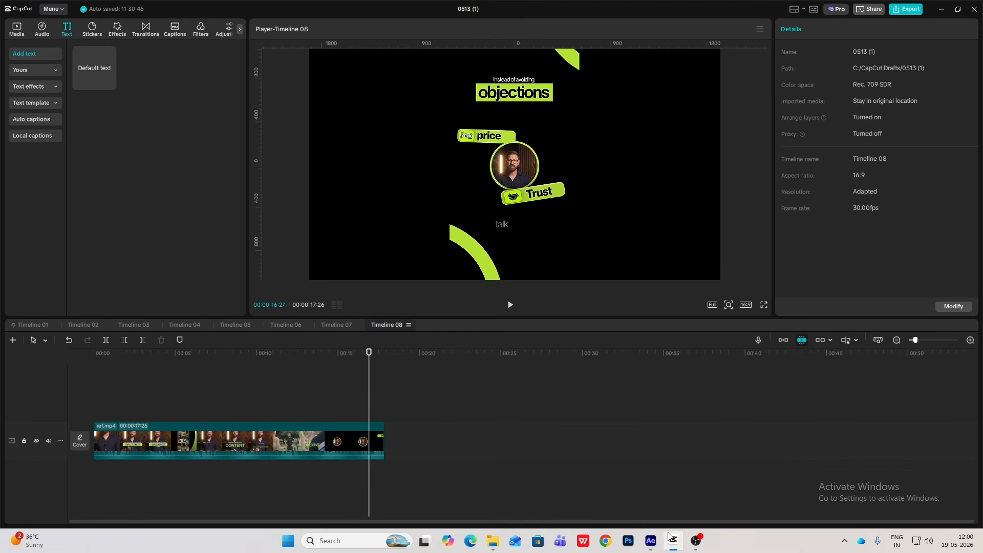
# Check when the price and Trust labels appear in the CapCut reference, and return the head cutout scene's playhead to the start.
pyautogui.moveTo(371, 389)
pyautogui.mouseDown()
pyautogui.moveTo(347, 398)
pyautogui.moveTo(358, 402)
pyautogui.mouseUp()
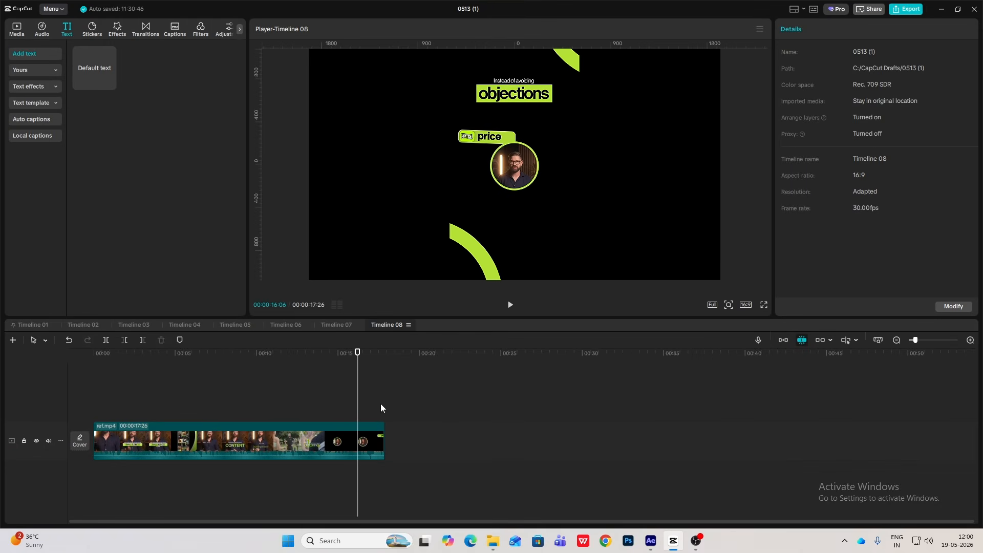
pyautogui.click(674, 549)
pyautogui.click(41, 420)
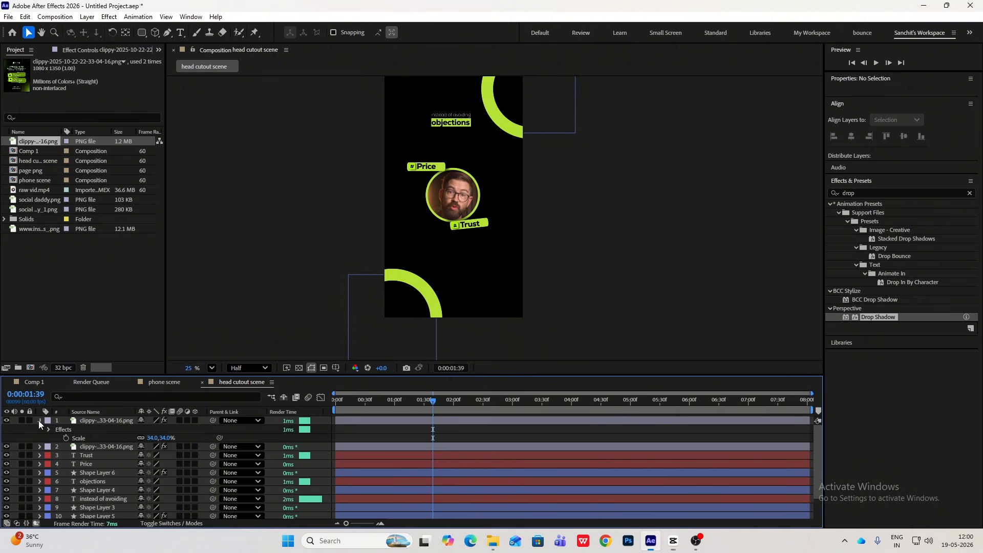
pyautogui.moveTo(432, 407); pyautogui.dragTo(335, 407)
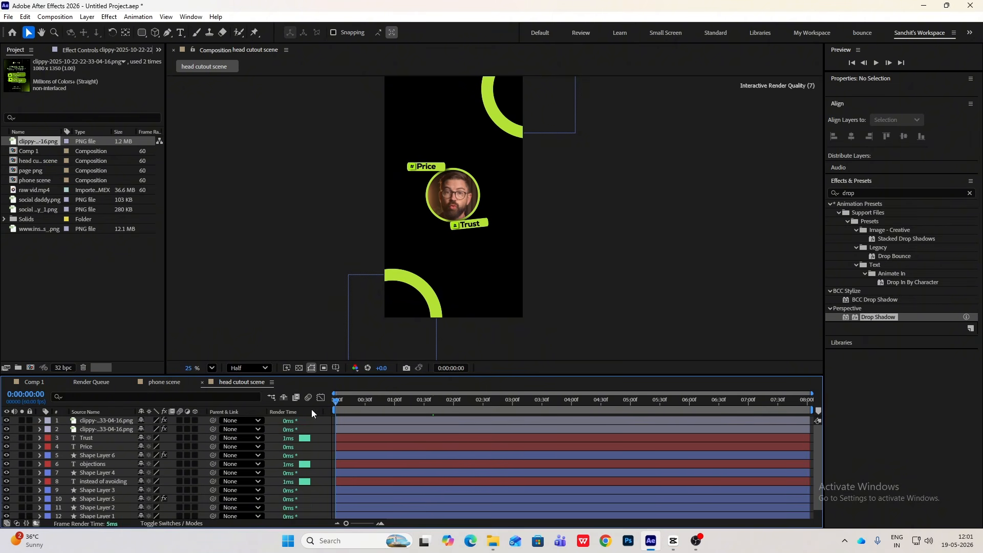
pyautogui.click(624, 278)
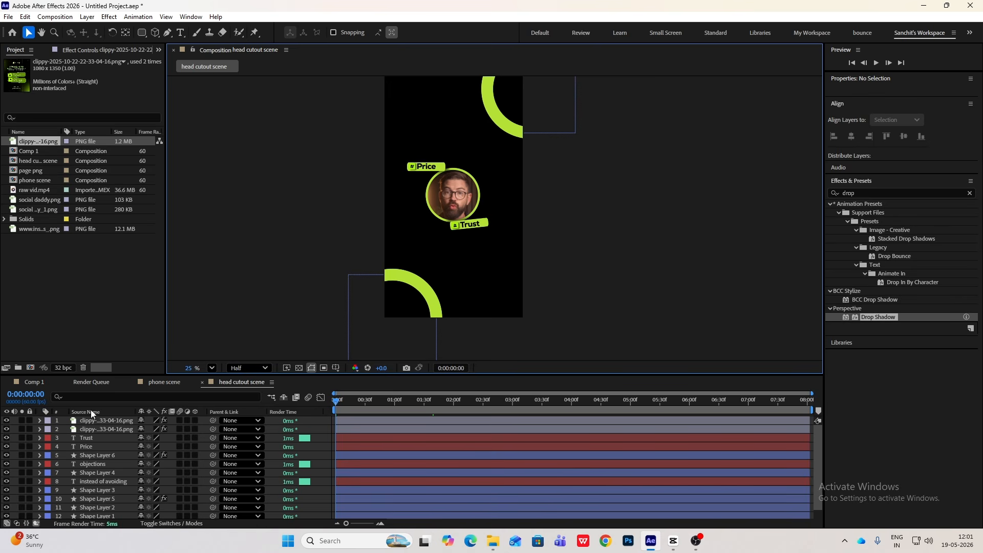
# Pre-compose the Price icon, Price text and Shape Layer 5 into a composition named price.
pyautogui.click(107, 421)
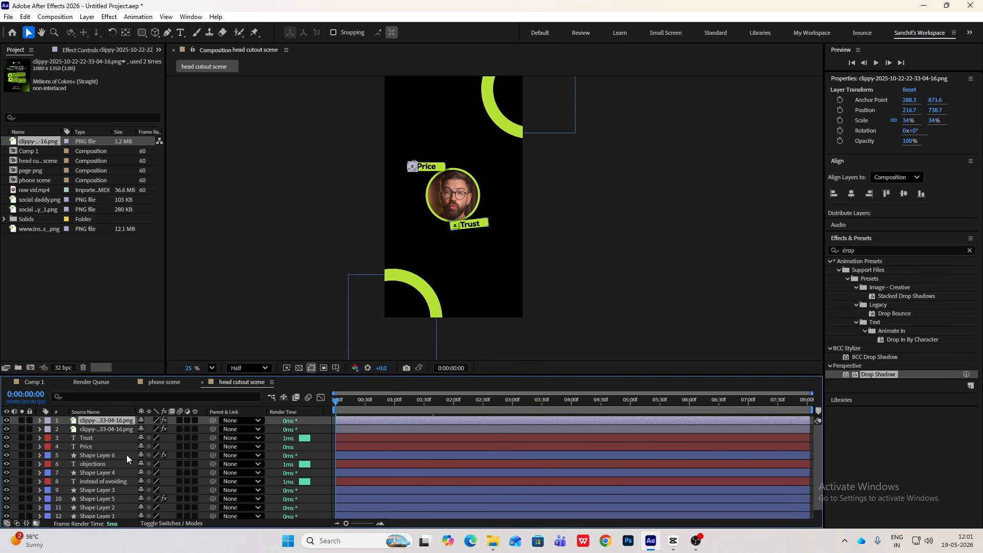
pyautogui.keyDown('ctrl'); pyautogui.click(97, 446); pyautogui.keyUp('ctrl')
pyautogui.keyDown('ctrl'); pyautogui.click(100, 499); pyautogui.keyUp('ctrl')
pyautogui.hotkey('ctrl', 'shift', 'c')
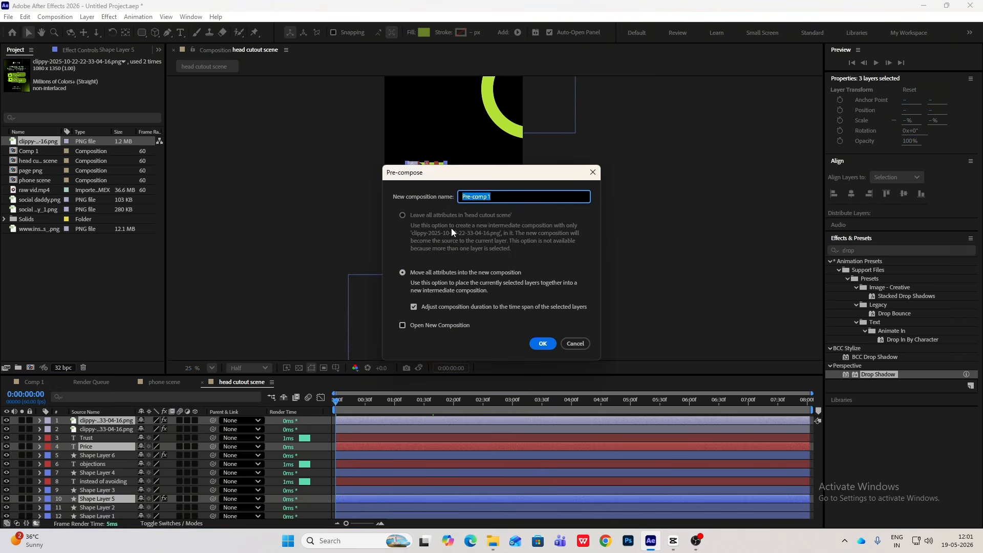
pyautogui.write('price')
pyautogui.click(542, 343)
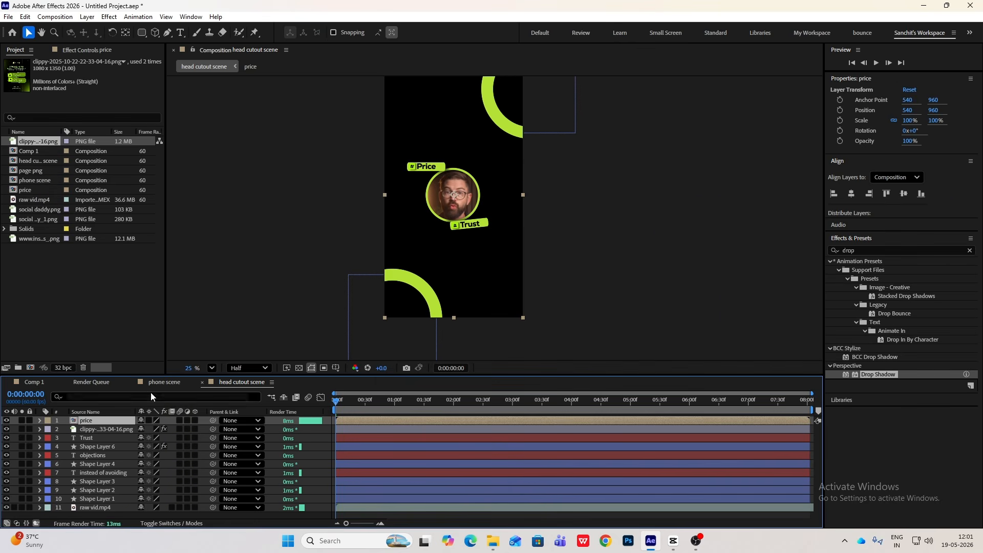
# Pre-compose the Trust icon, Trust text and Shape Layer 6 into a composition named trust.
pyautogui.click(109, 447)
pyautogui.keyDown('ctrl'); pyautogui.click(94, 438); pyautogui.keyUp('ctrl')
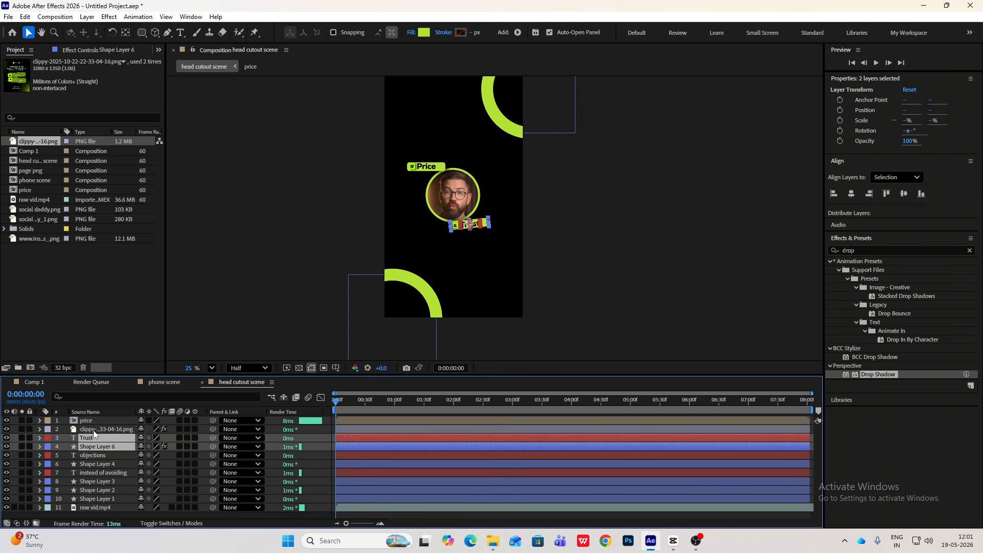
pyautogui.keyDown('ctrl'); pyautogui.click(97, 427); pyautogui.keyUp('ctrl')
pyautogui.hotkey('ctrl', 'shift', 'c')
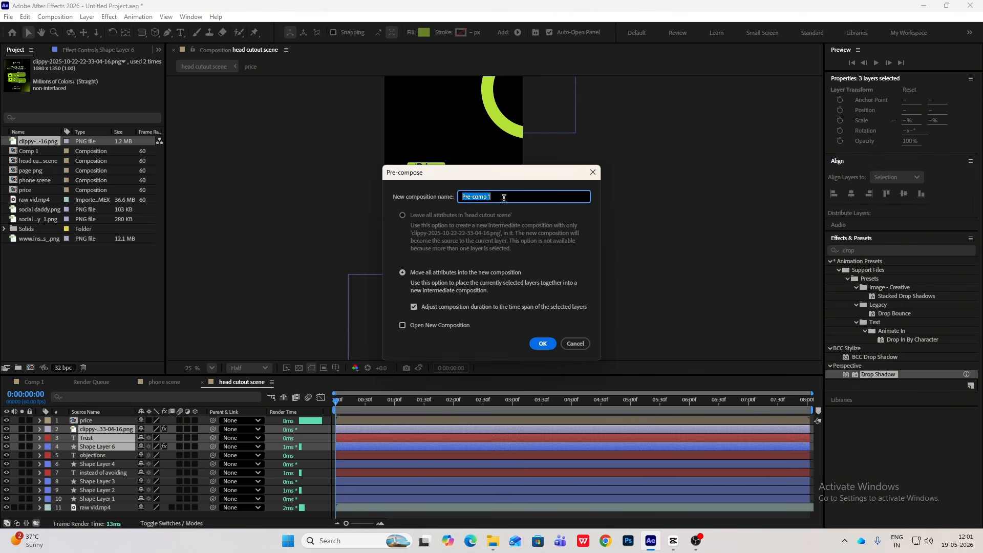
pyautogui.write('trust')
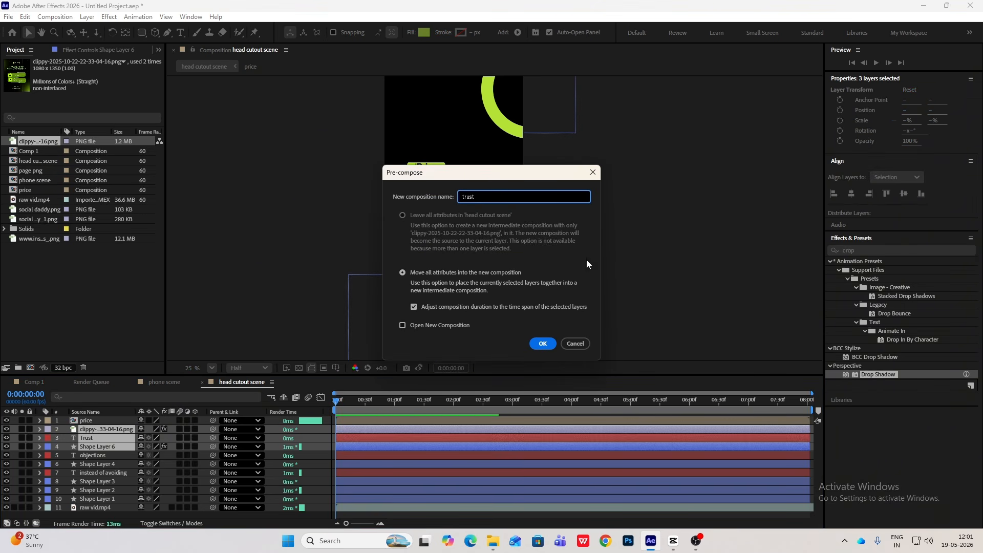
pyautogui.click(544, 343)
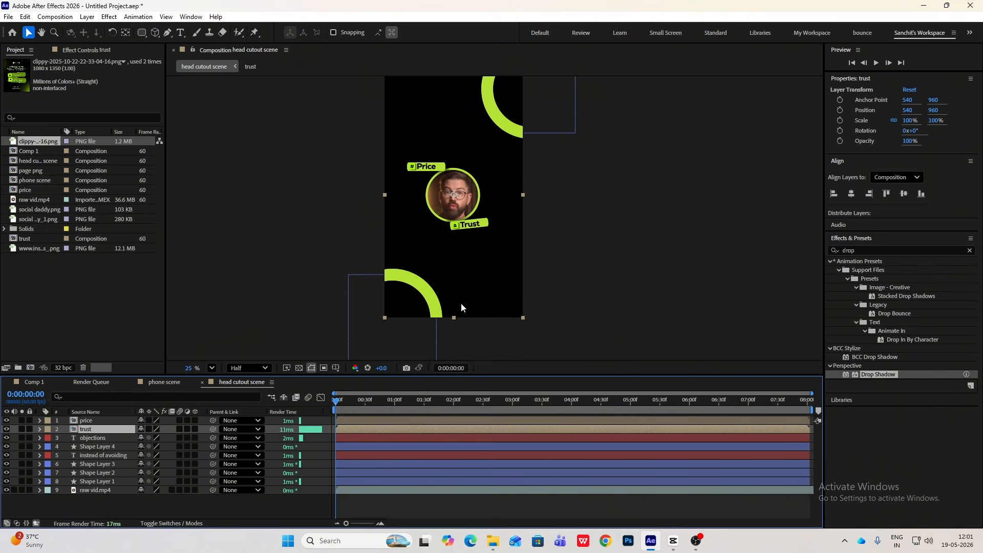
# Keyframe the opacity of the price and trust layers from 0% at the start to 100% at 0:00:00:36.
pyautogui.keyDown('ctrl'); pyautogui.click(93, 422); pyautogui.keyUp('ctrl')
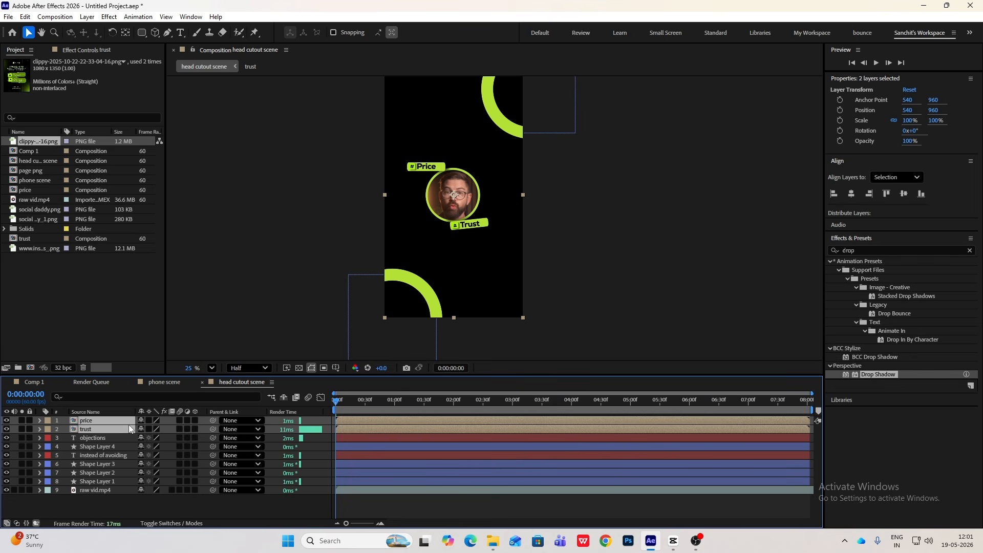
pyautogui.press('t')
pyautogui.click(67, 429)
pyautogui.moveTo(340, 406); pyautogui.dragTo(372, 408)
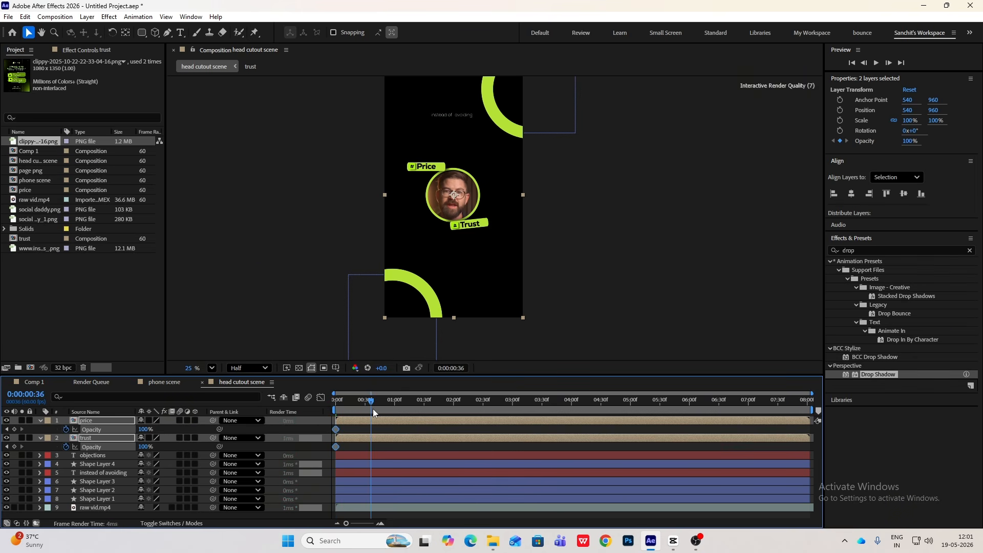
pyautogui.click(14, 429)
pyautogui.click(14, 446)
pyautogui.click(7, 429)
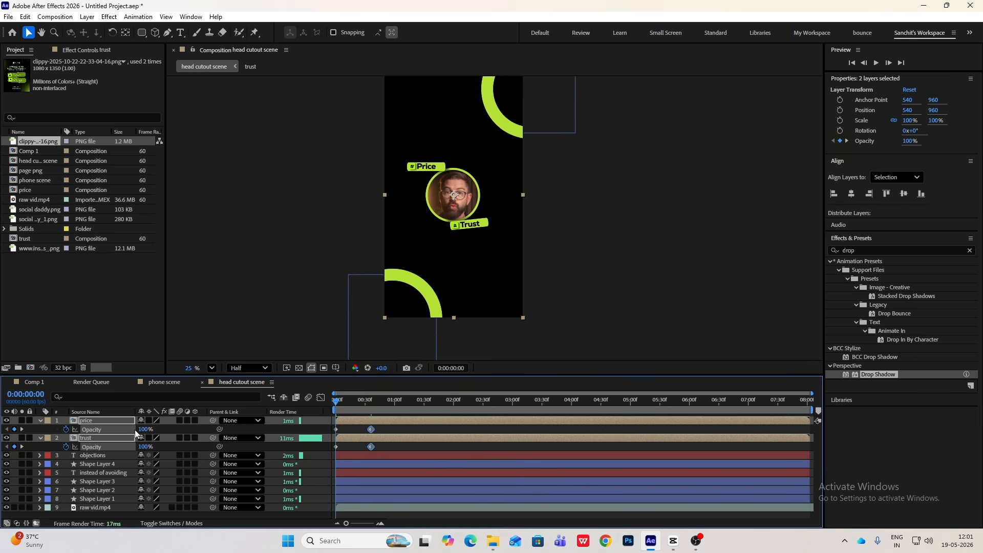
pyautogui.moveTo(145, 429); pyautogui.dragTo(77, 429)
# Apply Easy Ease to the price and trust opacity keyframes, reshape their curve in the Graph Editor and preview the fade.
pyautogui.moveTo(398, 426); pyautogui.dragTo(277, 462)
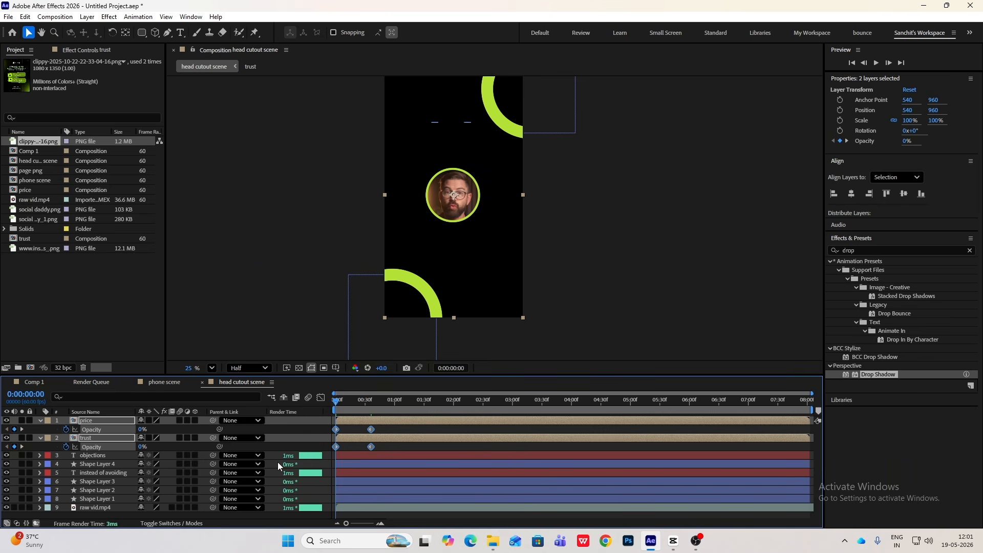
pyautogui.press('F9')
pyautogui.click(320, 397)
pyautogui.moveTo(405, 474); pyautogui.dragTo(356, 497)
pyautogui.hotkey('shift', 'F3')
pyautogui.press('space')
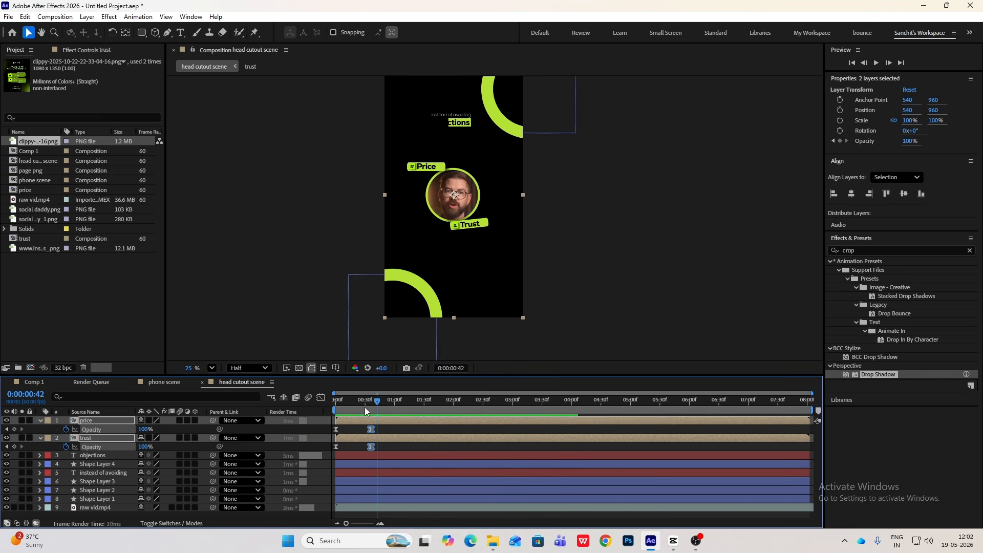
pyautogui.click(337, 408)
pyautogui.moveTo(336, 409)
pyautogui.mouseDown()
pyautogui.moveTo(378, 409)
pyautogui.moveTo(323, 413)
pyautogui.mouseUp()
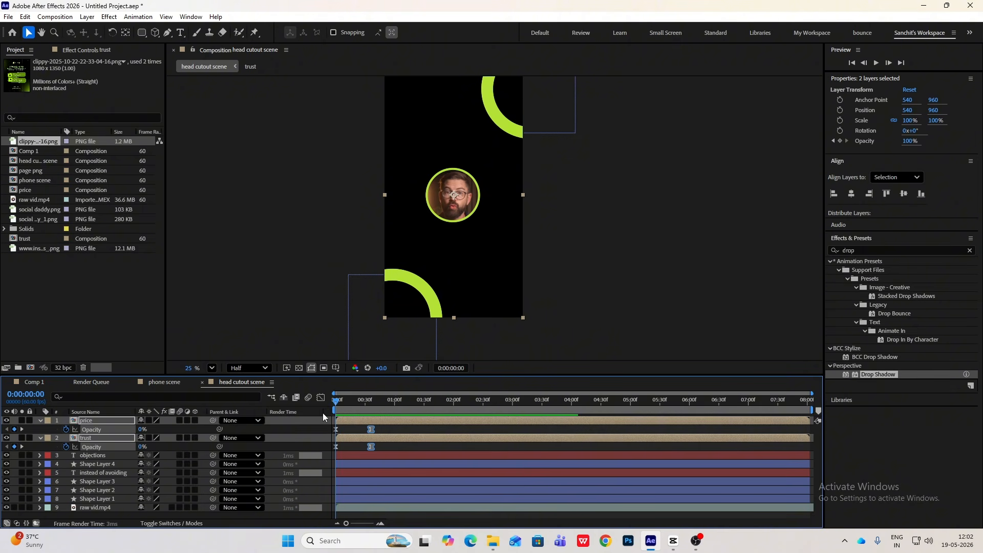
# Run the BOUNCr-1.1.jsxbin script and move its window clear of the composition image.
pyautogui.click(351, 443)
pyautogui.click(9, 17)
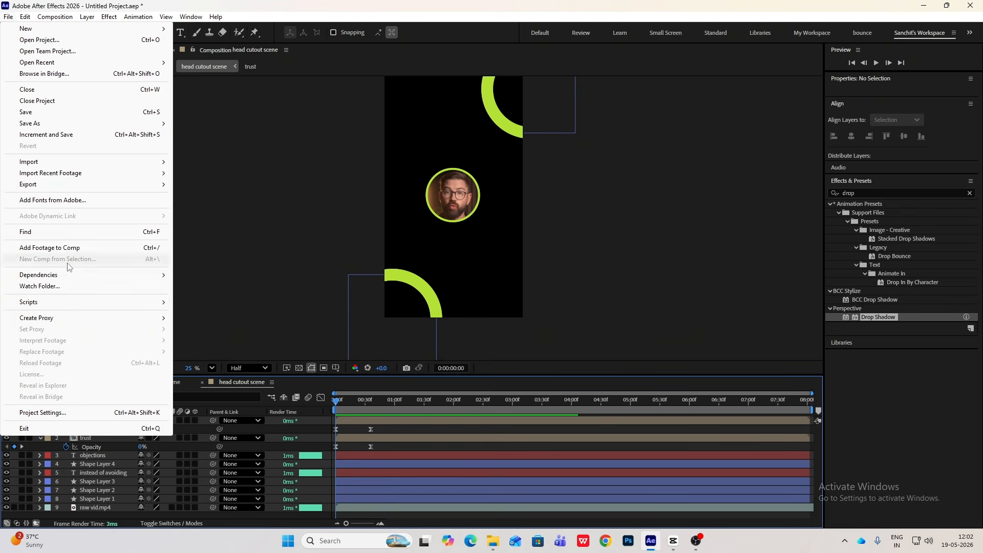
pyautogui.moveTo(44, 304)
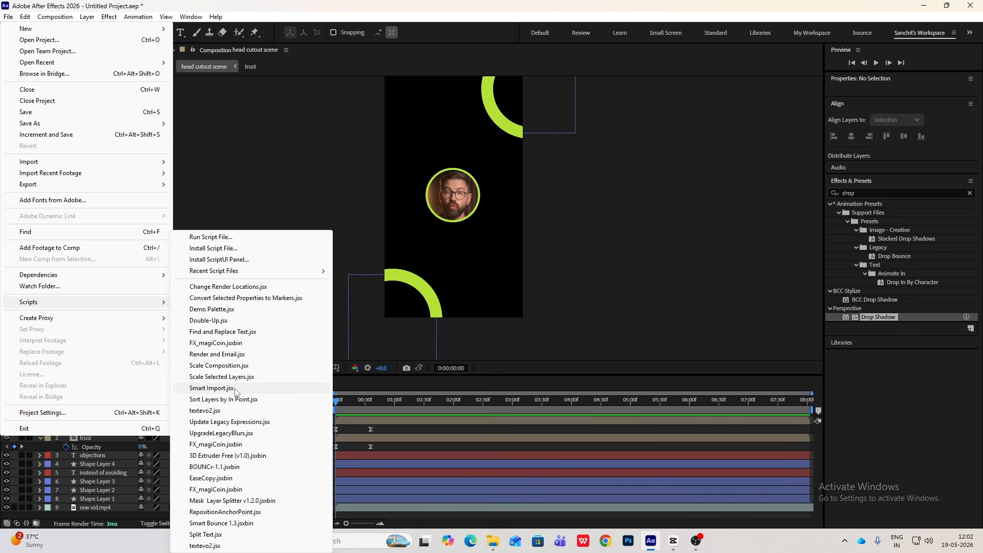
pyautogui.click(225, 467)
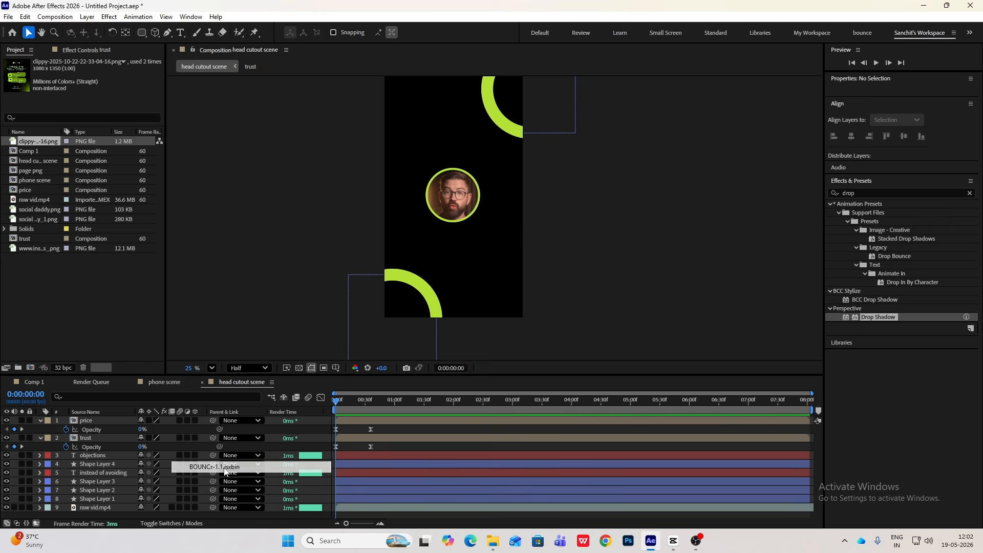
pyautogui.moveTo(465, 223); pyautogui.dragTo(247, 151)
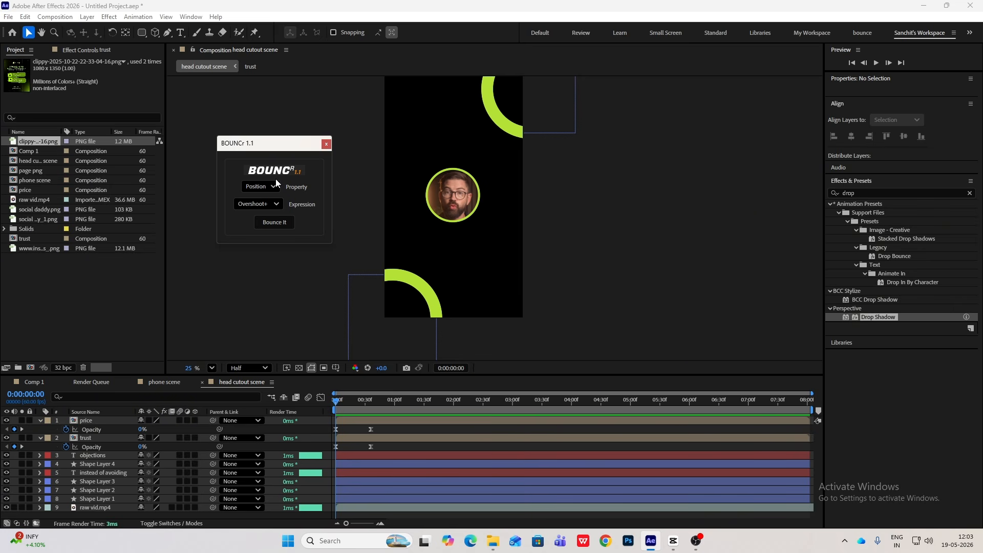
# Add position keyframes to the price and trust layers at the start of the head cutout scene.
pyautogui.click(369, 419)
pyautogui.keyDown('shift'); pyautogui.click(109, 441); pyautogui.keyUp('shift')
pyautogui.press('p')
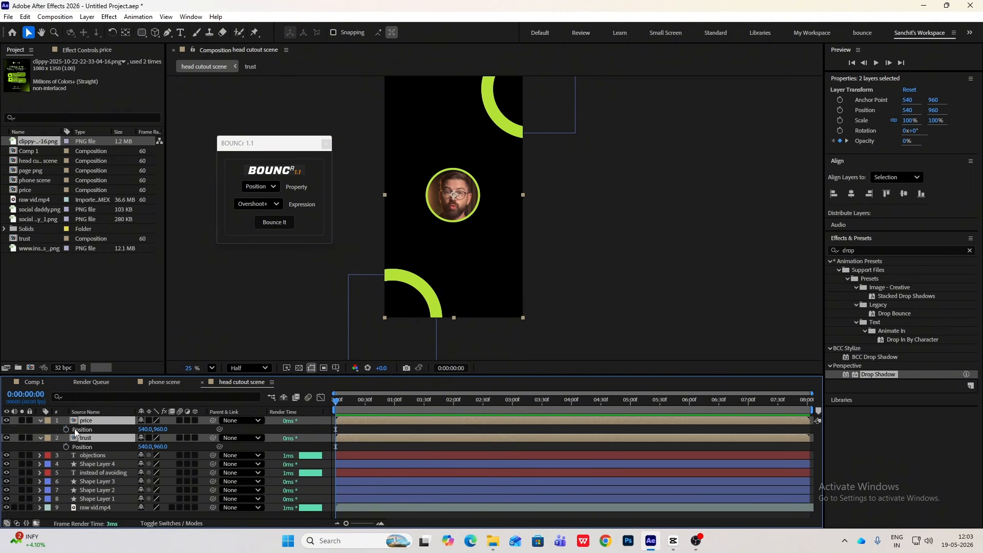
pyautogui.click(66, 429)
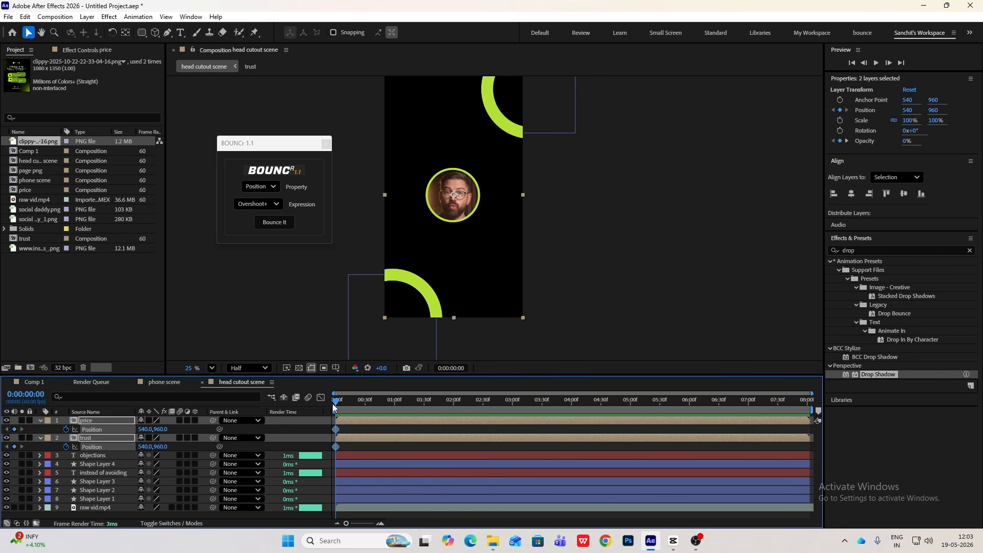
# At 0:00:00:02, set the Y position of both the price and trust layers to 942.
pyautogui.press('pagedown')
pyautogui.press('pagedown')
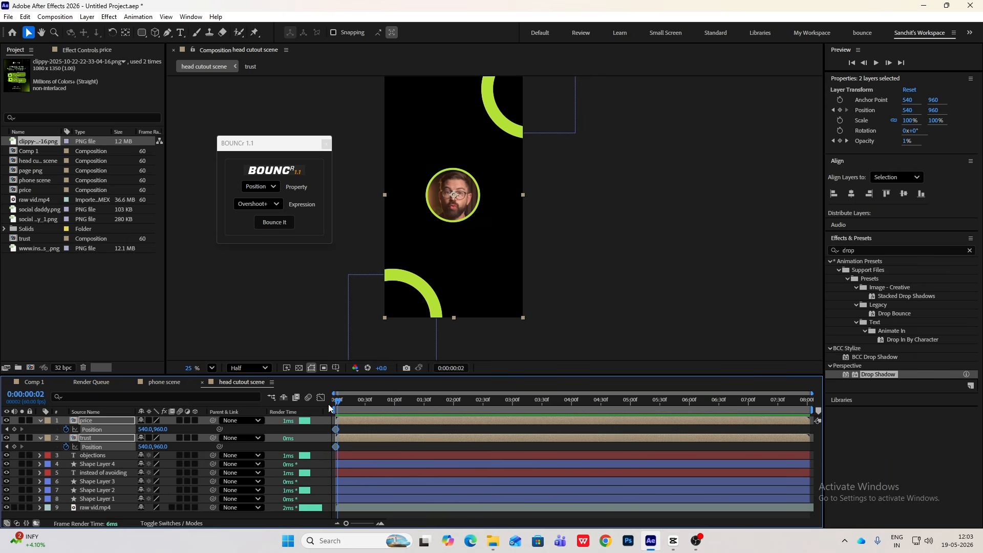
pyautogui.scroll(5, 360, 444)
pyautogui.moveTo(155, 429); pyautogui.dragTo(155, 430)
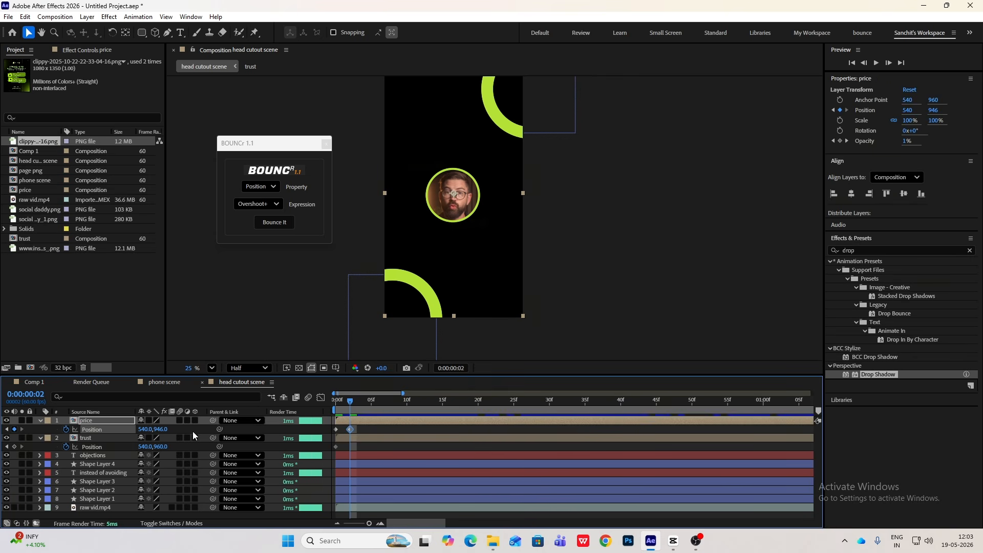
pyautogui.hotkey('ctrl', 'z')
pyautogui.click(109, 421)
pyautogui.keyDown('ctrl'); pyautogui.click(105, 437); pyautogui.keyUp('ctrl')
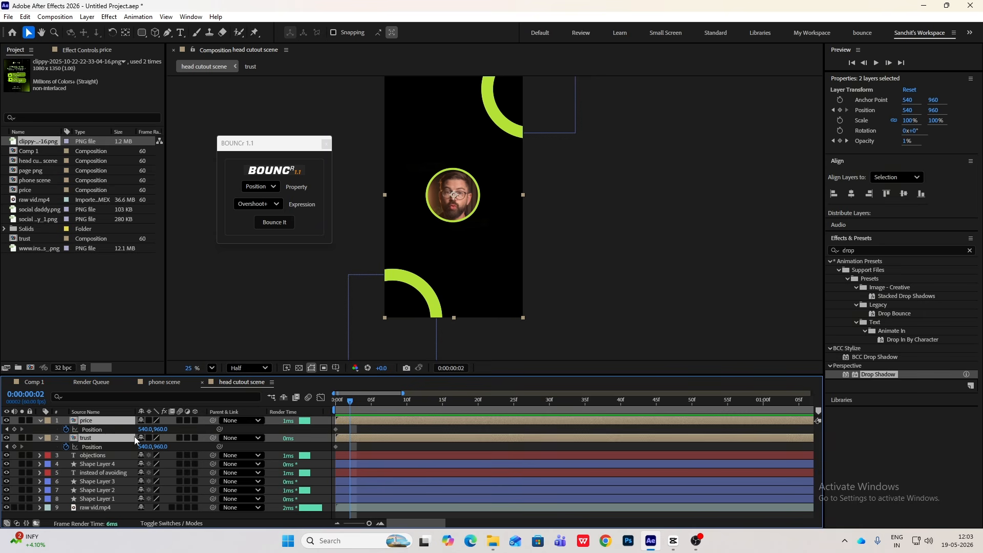
pyautogui.moveTo(160, 430); pyautogui.dragTo(156, 429)
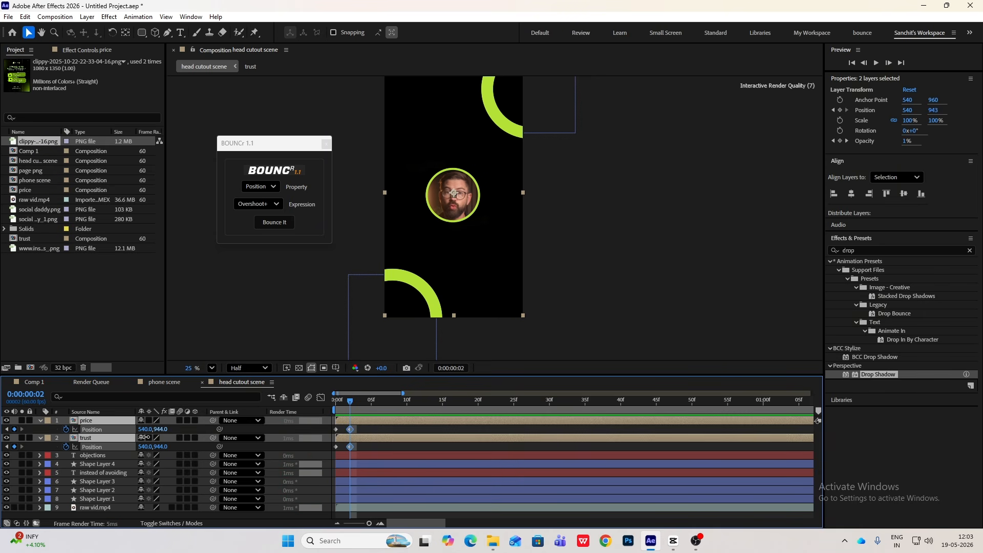
# Apply the BOUNCr Overshoot+ expression to the price and trust position keyframes and preview the bounce from the start.
pyautogui.moveTo(361, 428); pyautogui.dragTo(324, 458)
pyautogui.click(272, 222)
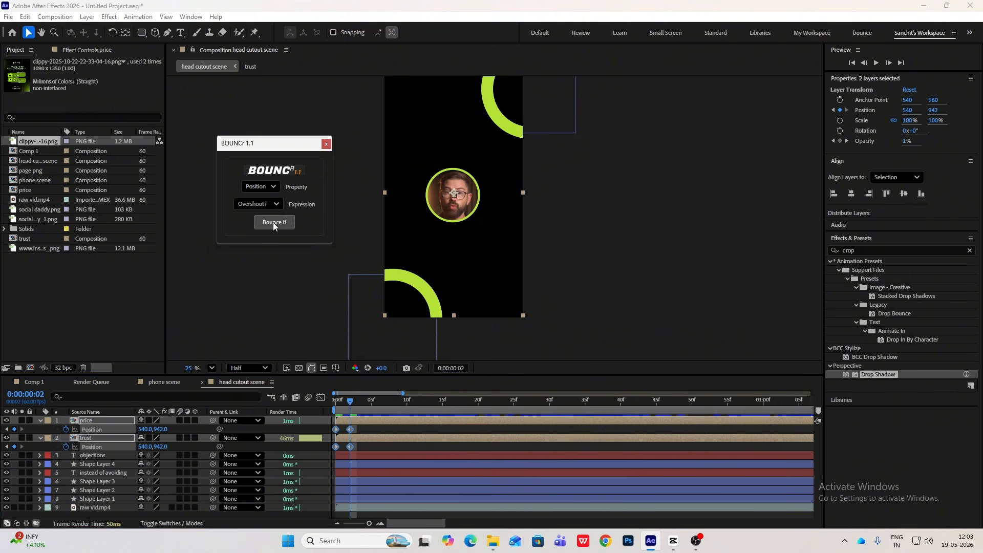
pyautogui.click(337, 404)
pyautogui.press('space')
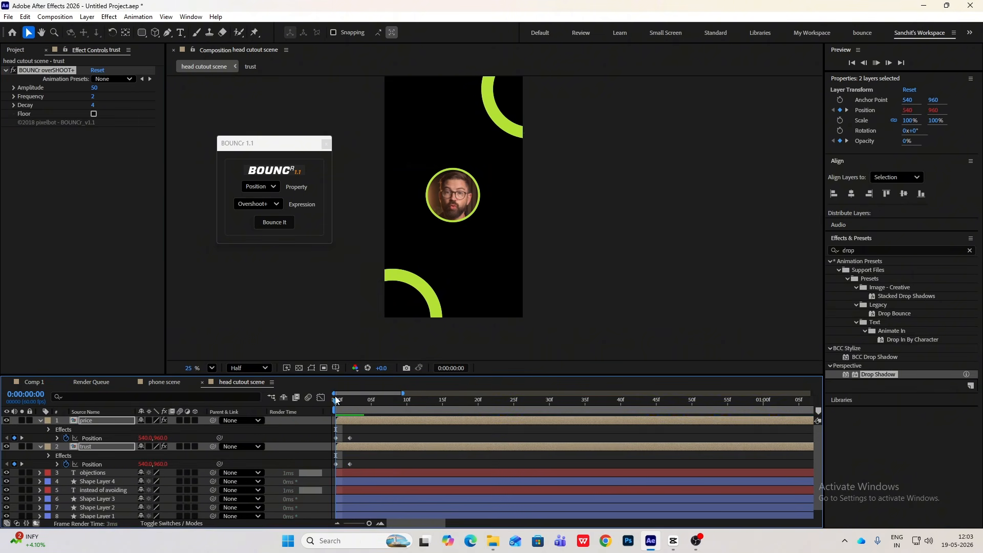
pyautogui.press('space')
# Shift the price layer to start about seven frames in, behind the trust layer, and preview the staggered entrance.
pyautogui.click(375, 438)
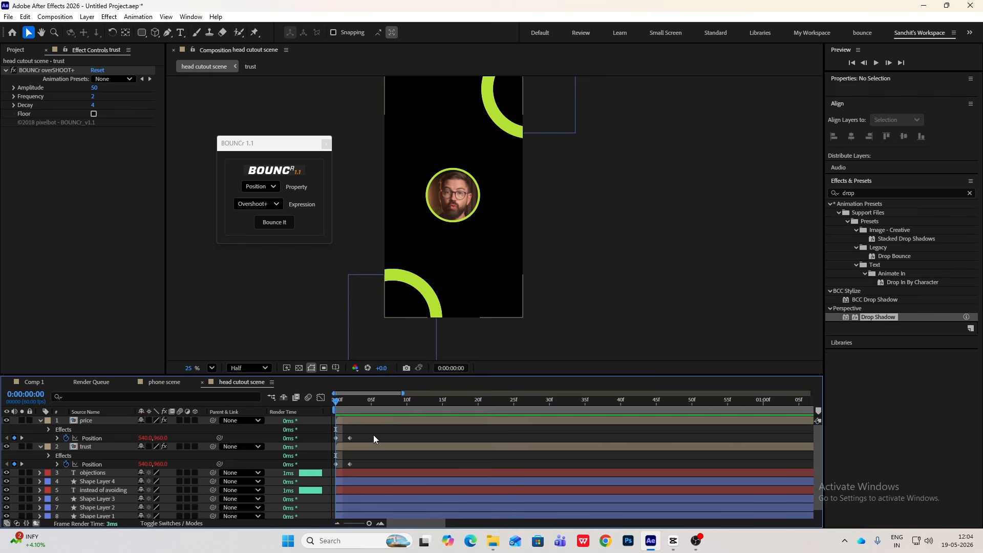
pyautogui.moveTo(357, 423); pyautogui.dragTo(387, 435)
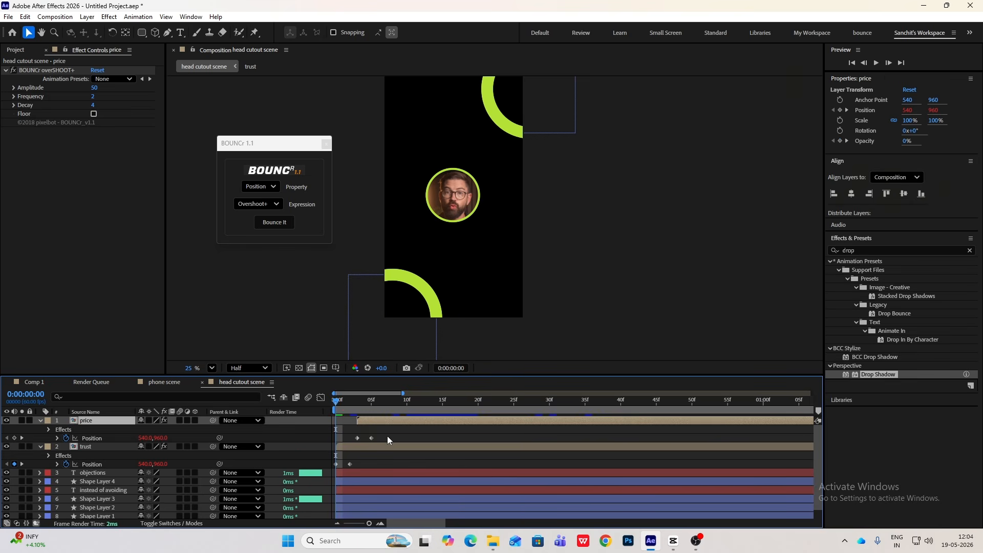
pyautogui.press('space')
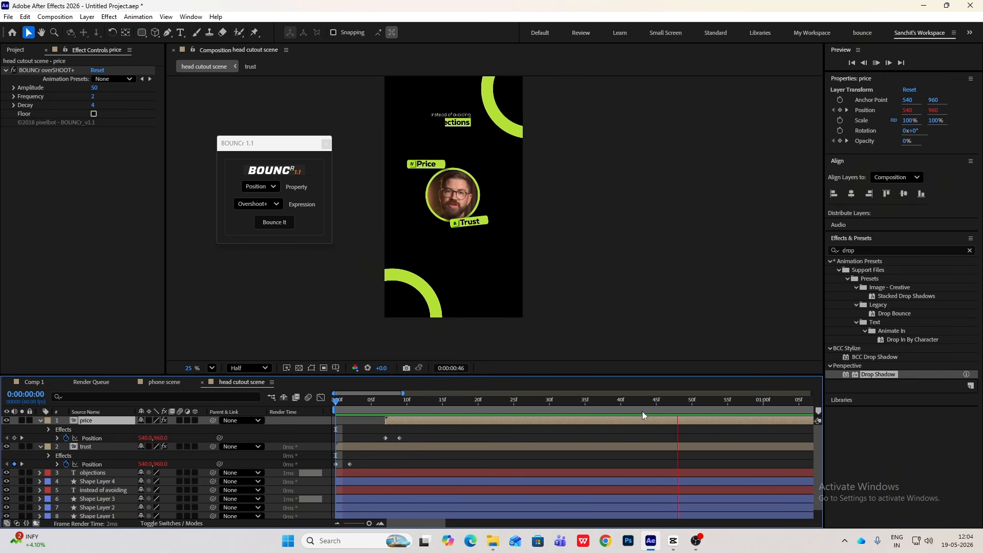
pyautogui.press('space')
pyautogui.moveTo(337, 404); pyautogui.dragTo(799, 410)
pyautogui.scroll(-1, 536, 225)
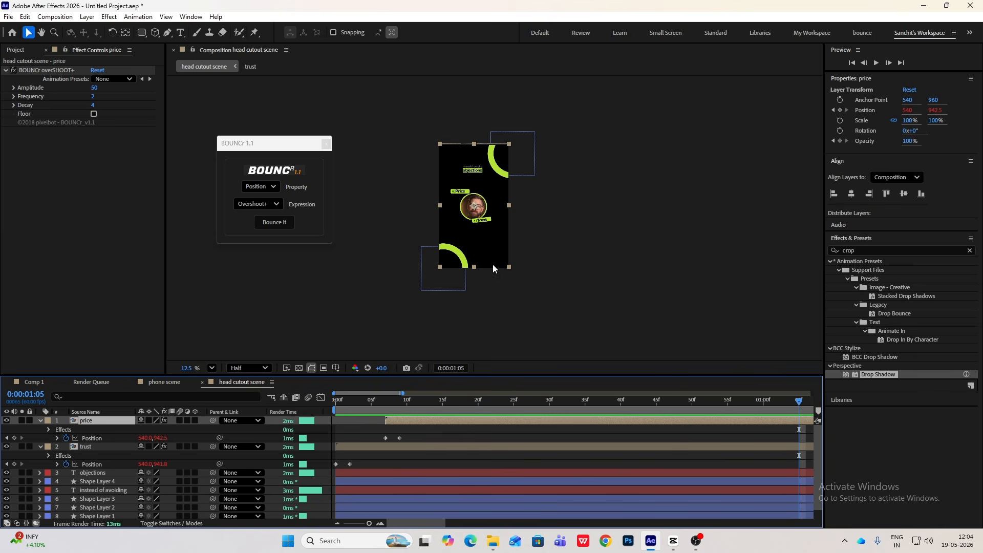
pyautogui.scroll(2, 478, 210)
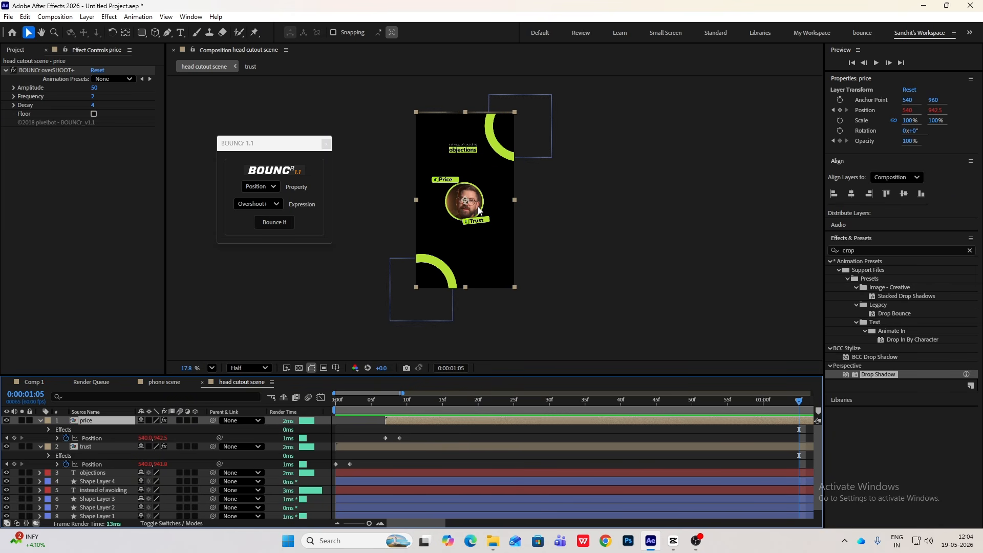
# Switch to CapCut and scrub the reference video on Timeline 08 back to near its beginning.
pyautogui.click(673, 541)
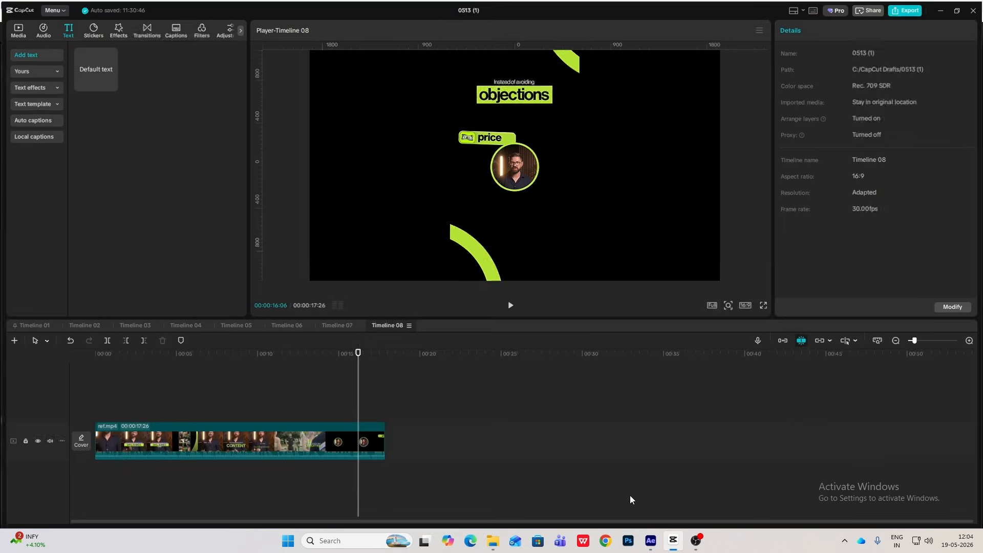
pyautogui.moveTo(354, 390); pyautogui.dragTo(103, 399)
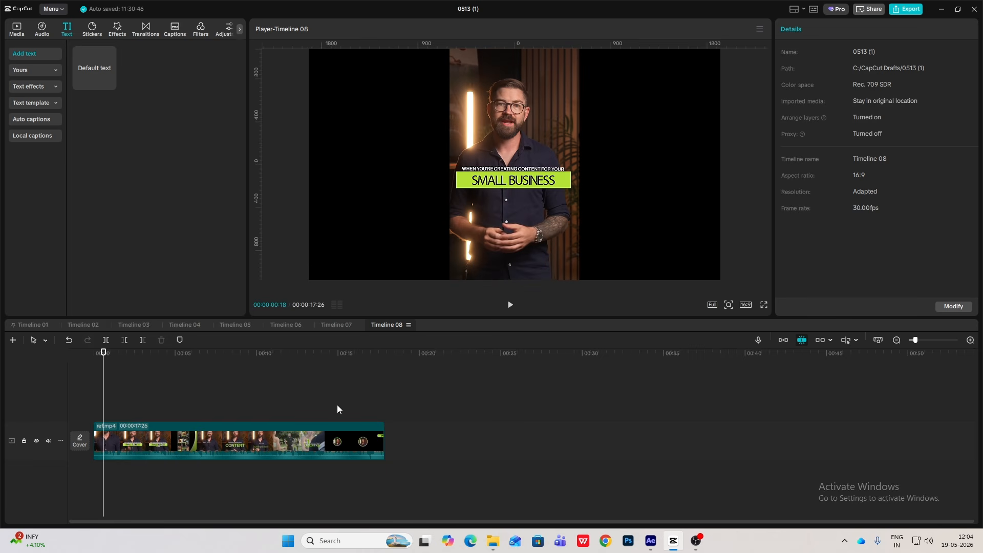